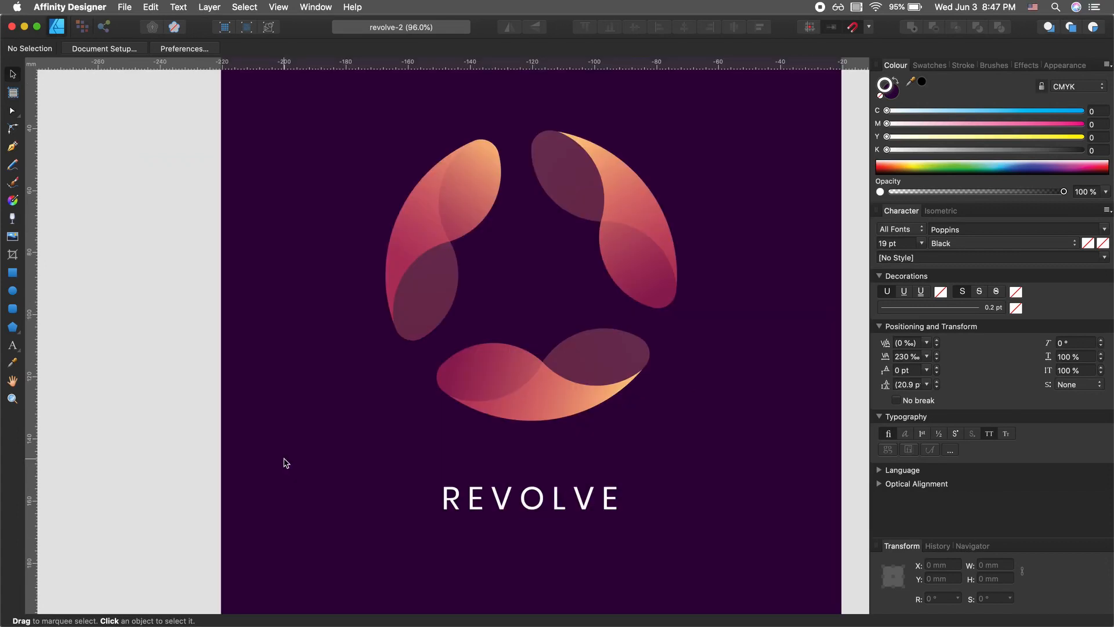
Step: Create a new document from the WXGA 720p web preset, sized 1280 × 720 px
scroll(285, 462, right, 3)
scroll(285, 462, up, 2)
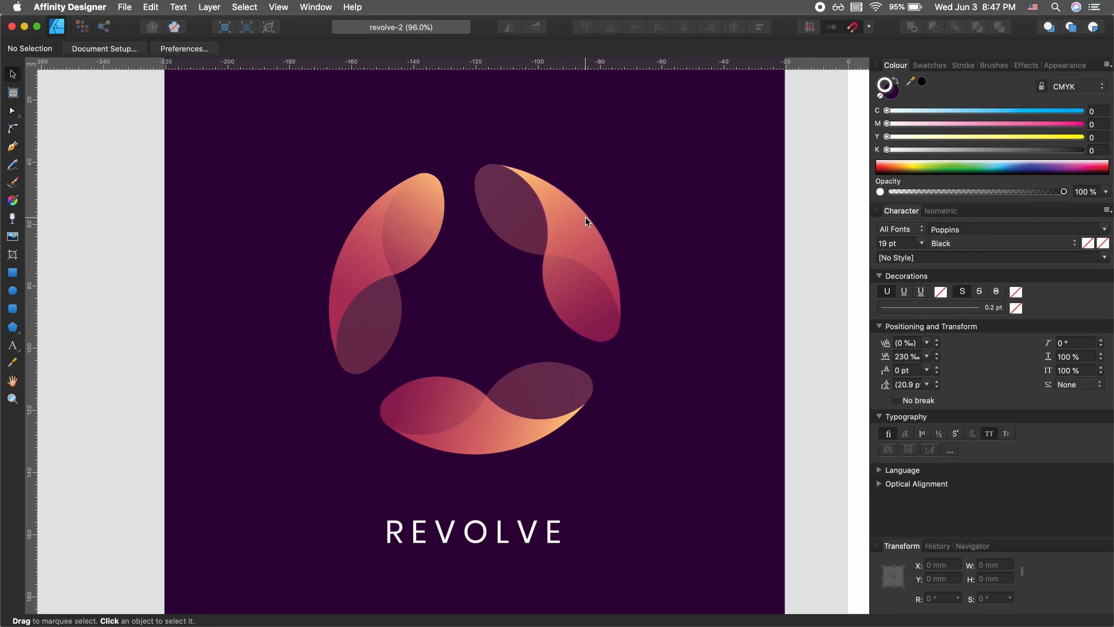
key(super+n)
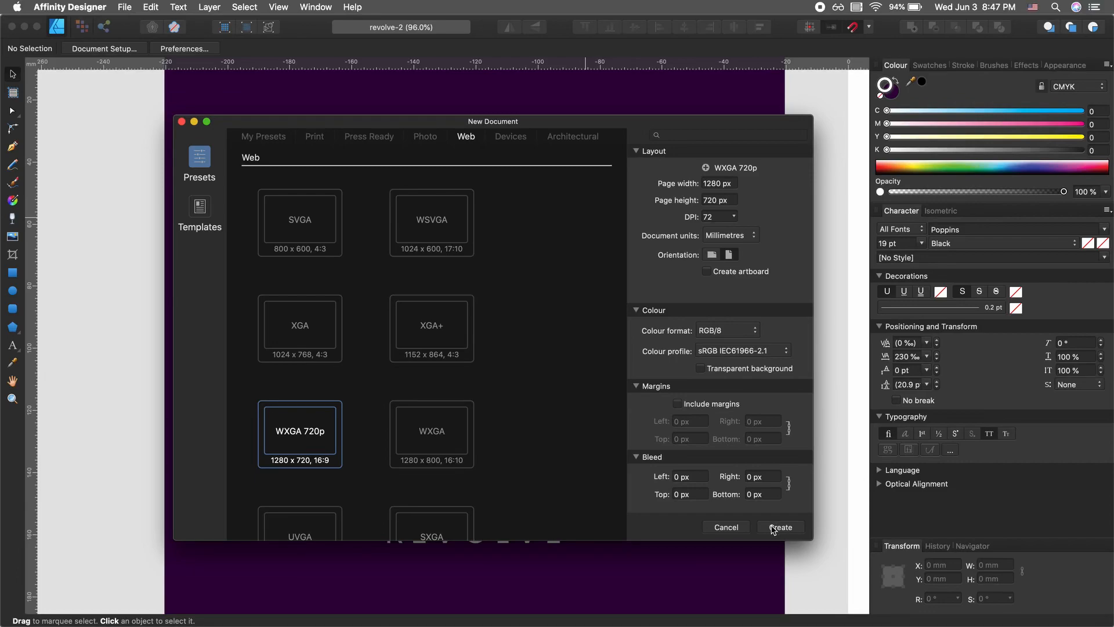
click(773, 528)
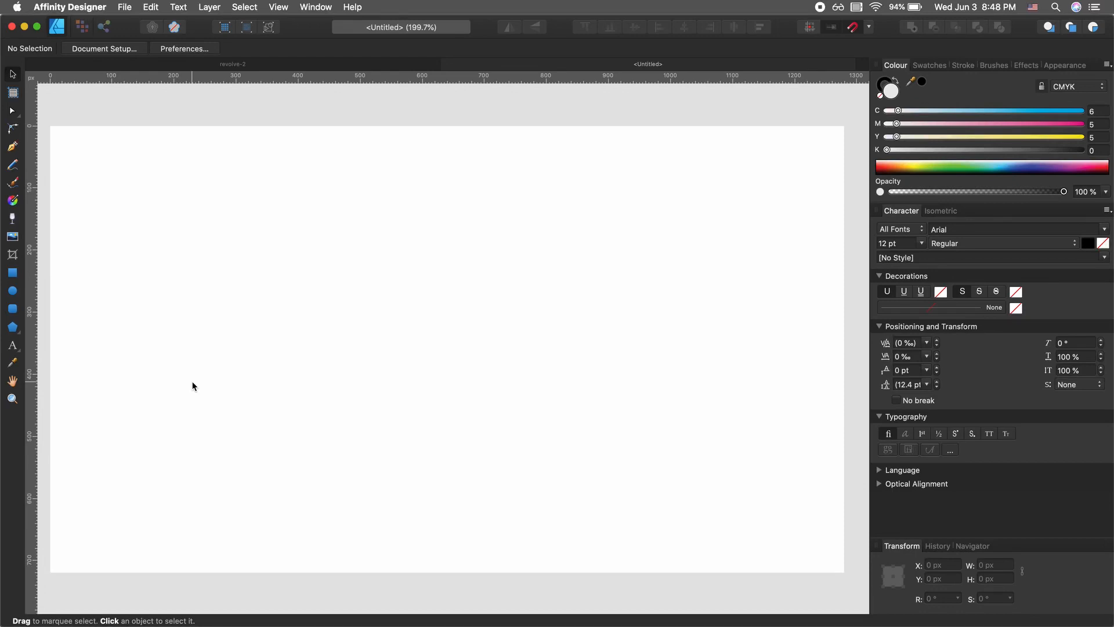
Step: Draw a circle about 444 px in diameter and move it to the centre of the page
key(m)
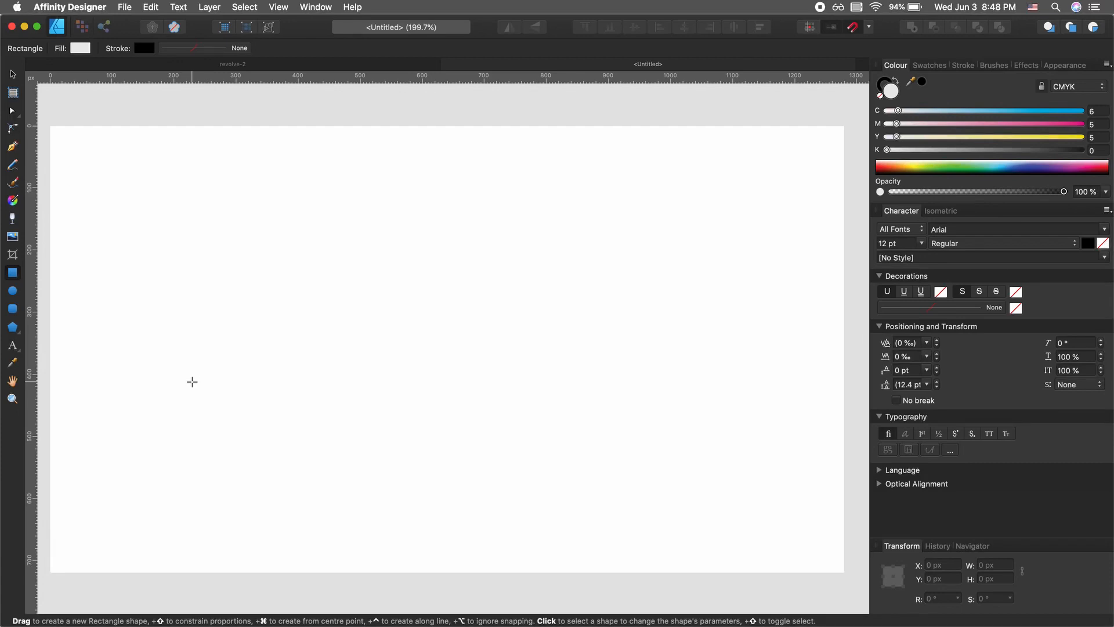
key(e)
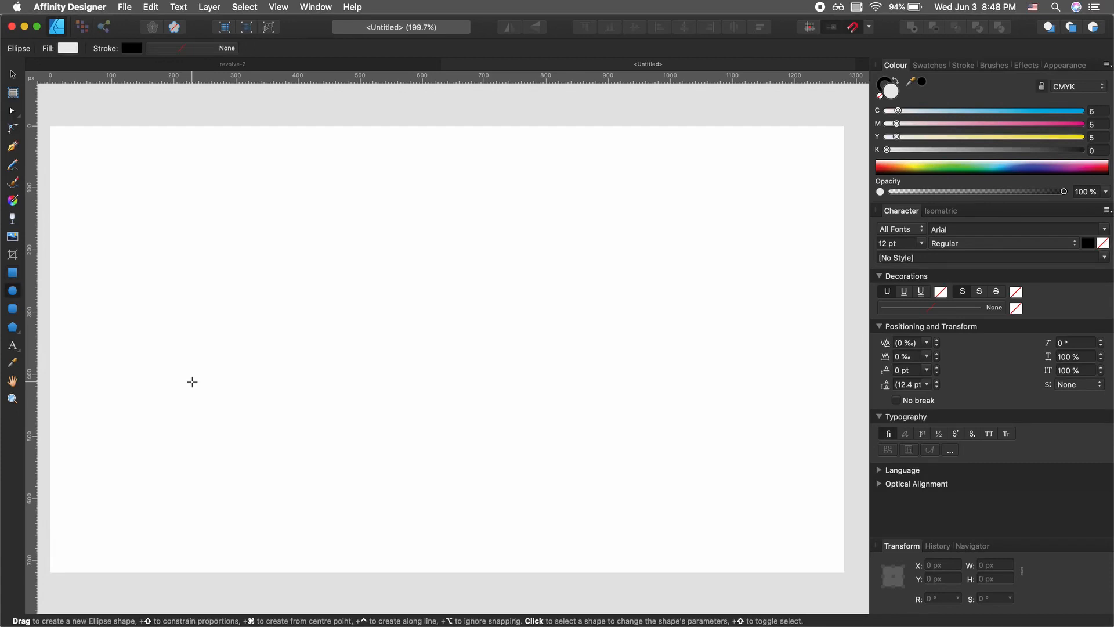
drag(291, 218, 559, 498)
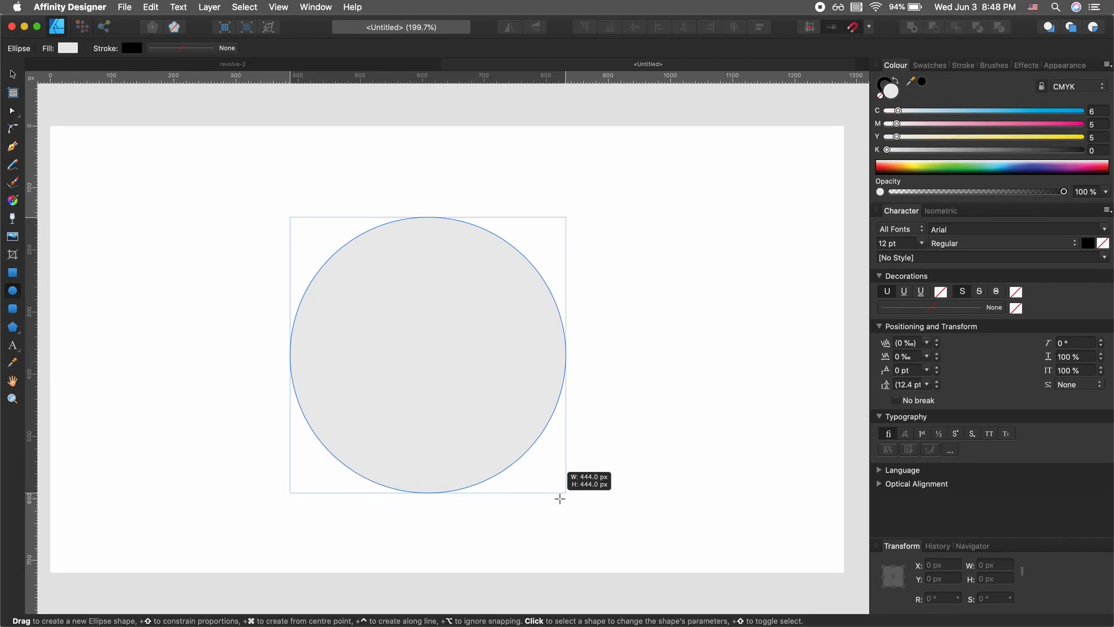
drag(559, 498, 560, 498)
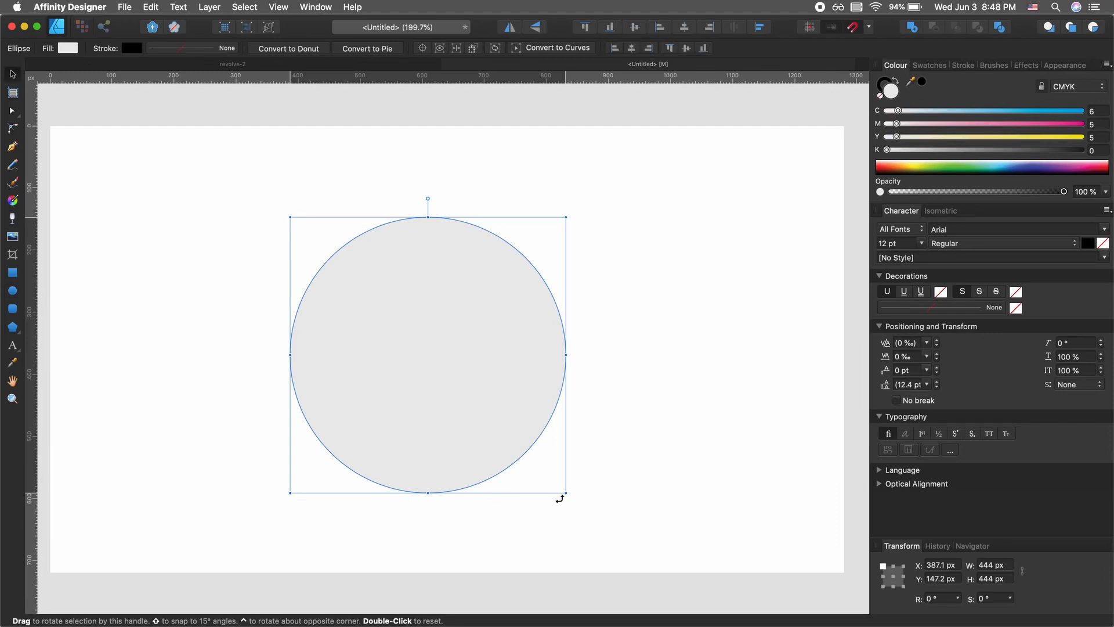
key(v)
drag(477, 390, 499, 384)
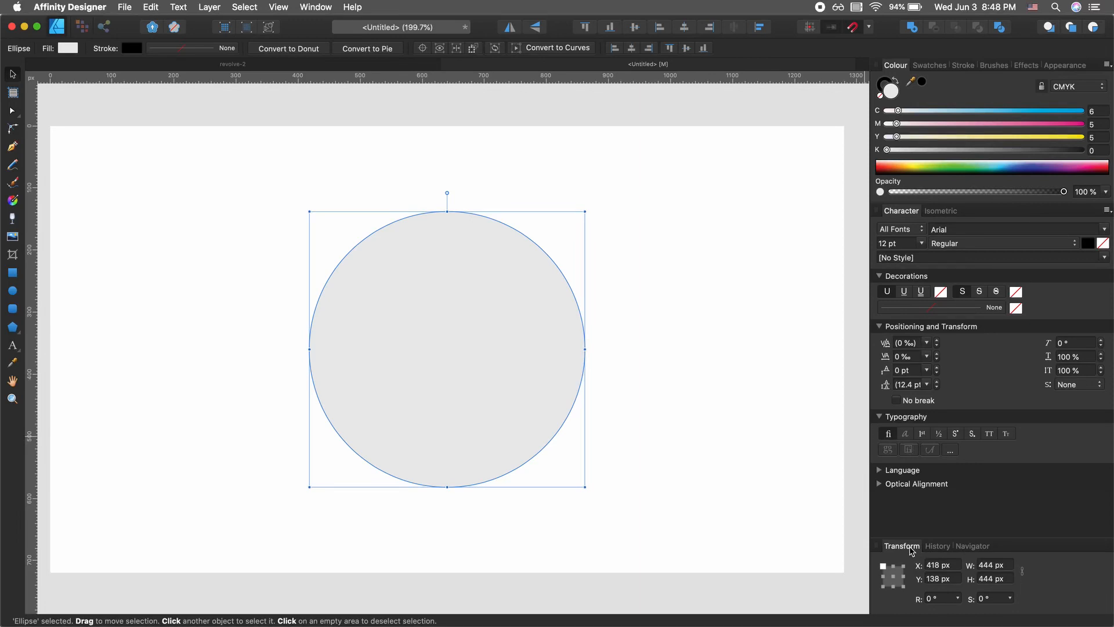
Step: Set the circle's width and height to 400 px
double_click(991, 564)
text(400)
key(Return)
key(Tab)
text(400)
key(Tab)
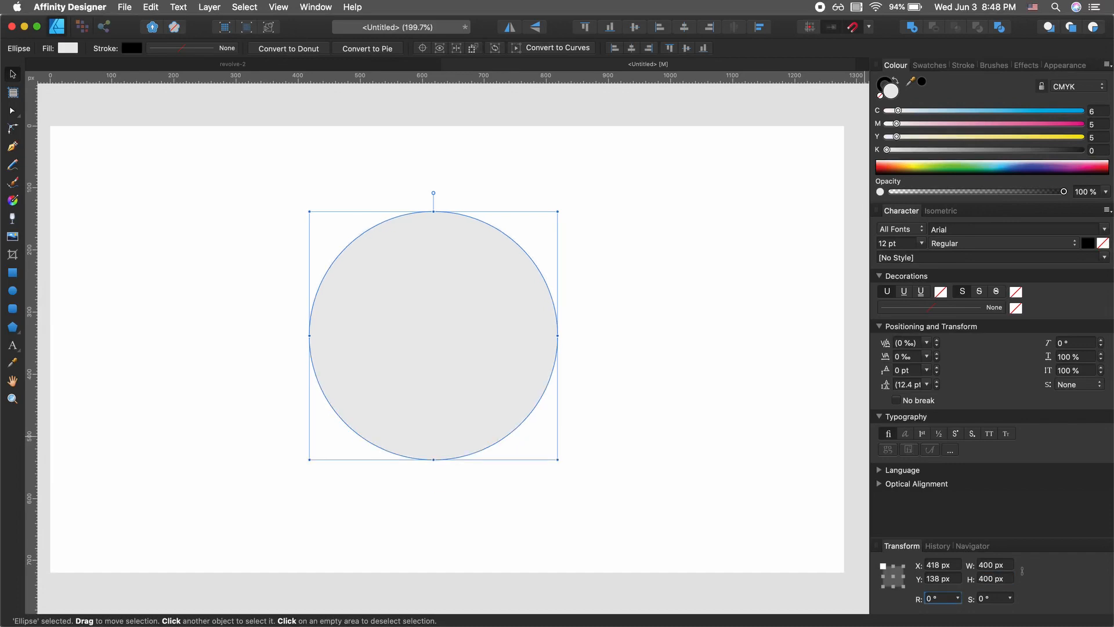
Step: Recentre the circle on the page and give it a white fill with a 1 pt black stroke
mouse_move(406, 289)
mouse_down()
mouse_move(407, 320)
mouse_move(434, 320)
mouse_move(420, 305)
mouse_up()
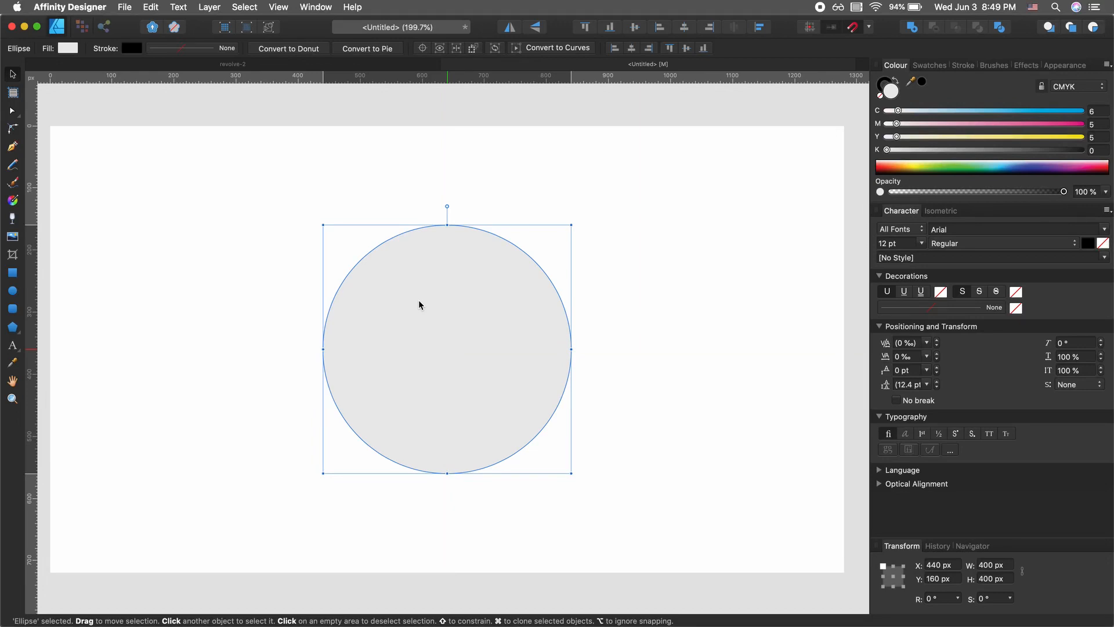
drag(420, 304, 419, 305)
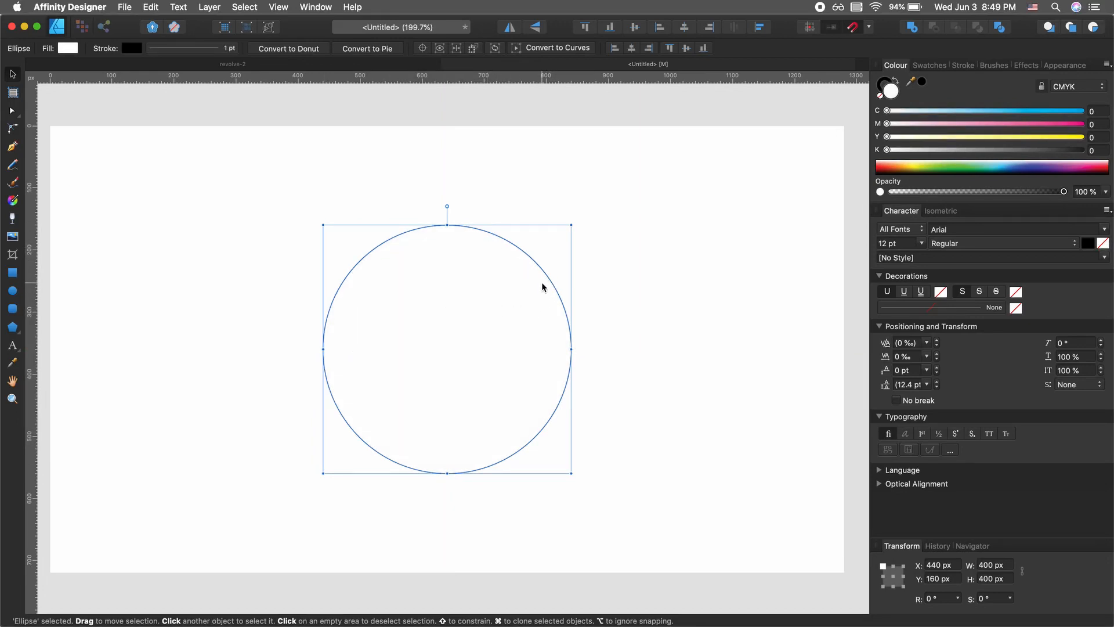
click(589, 283)
click(497, 319)
click(667, 353)
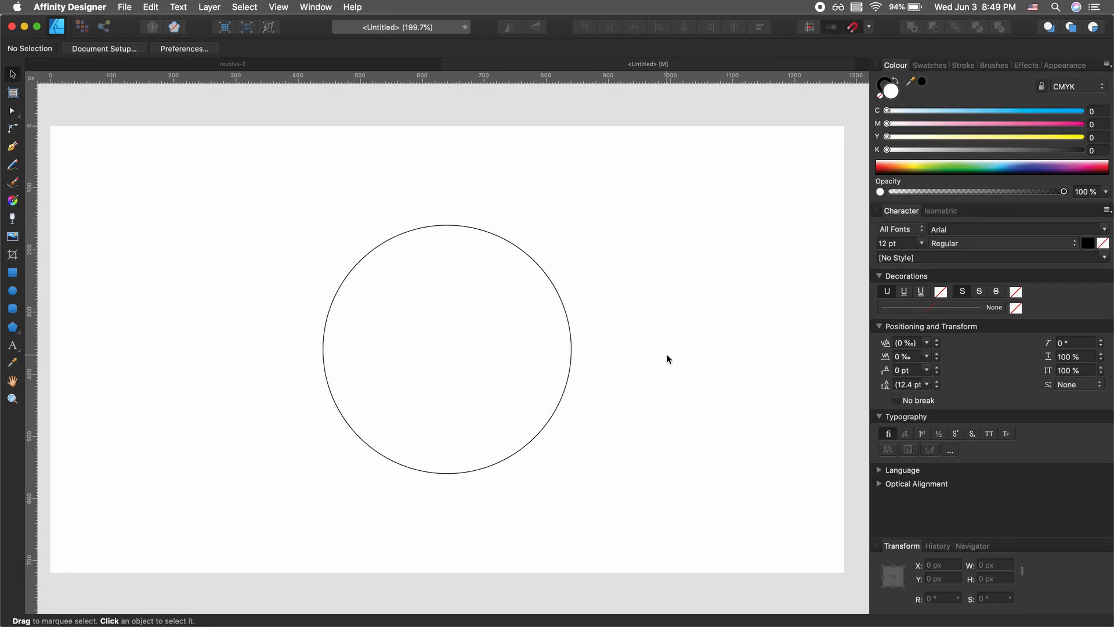
Step: Duplicate the circle in place and resize the copy about its centre to 200 × 200 px
key(super+a)
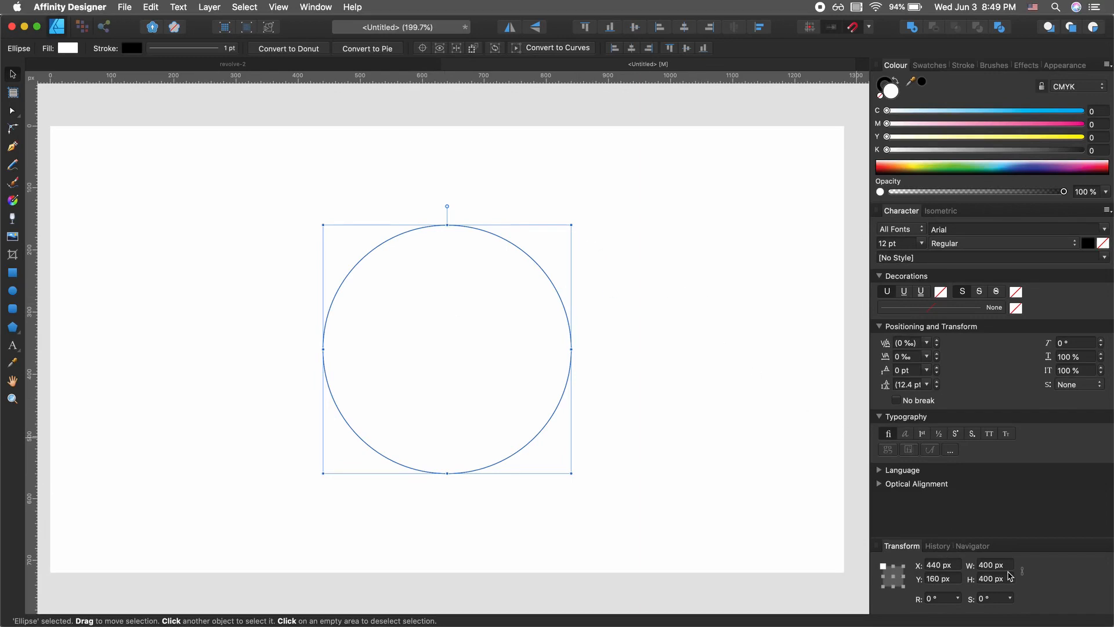
click(894, 578)
click(984, 566)
text(200)
key(Tab)
text(200)
key(Tab)
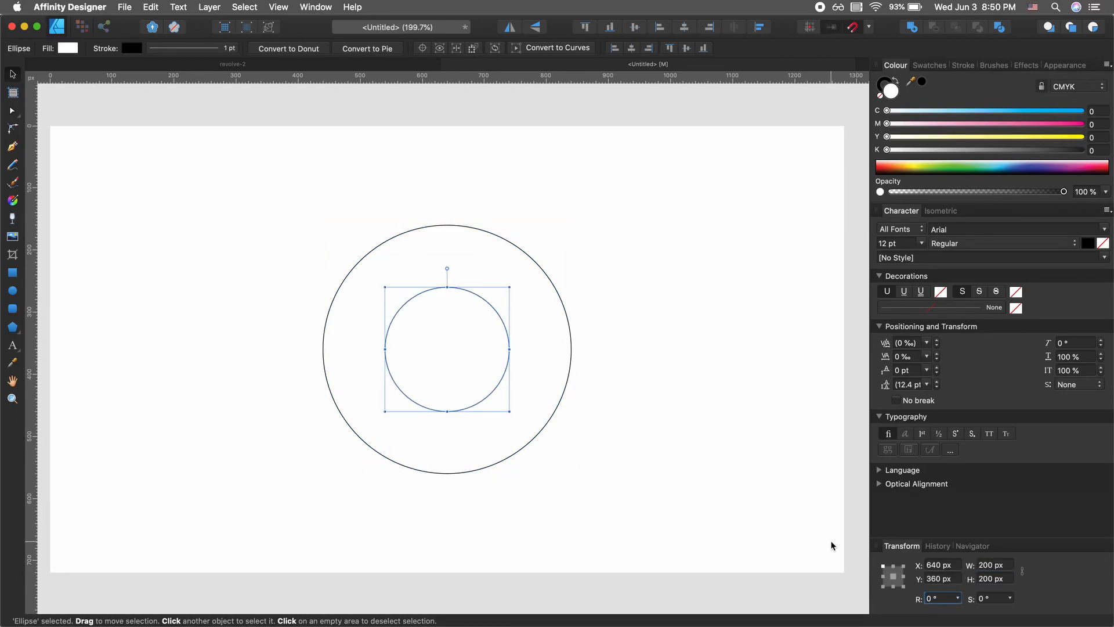
click(606, 364)
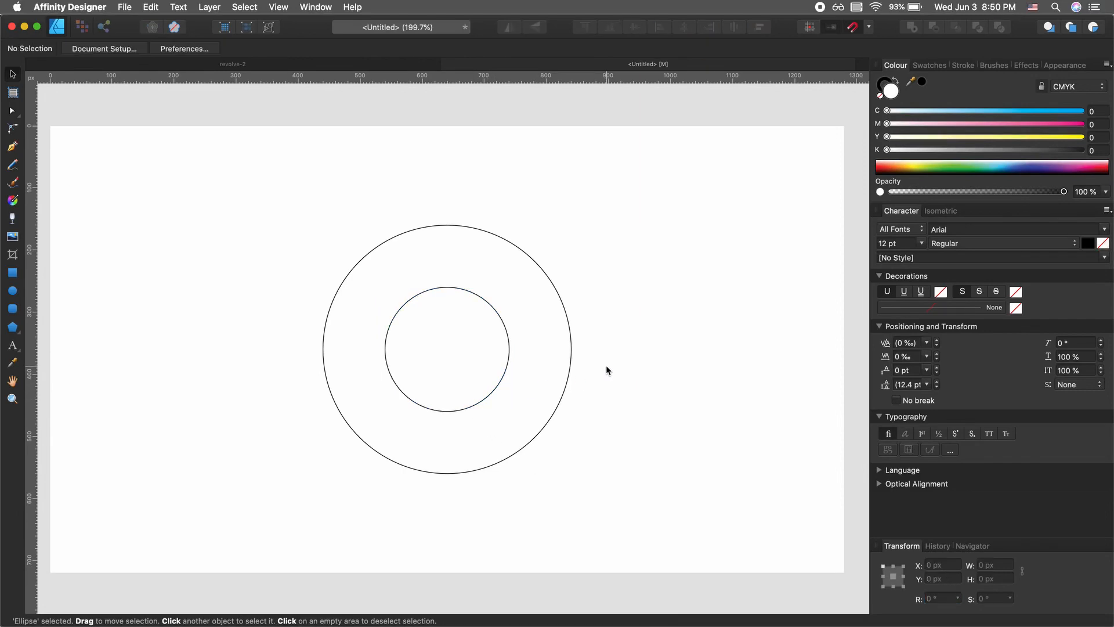
Step: Move the small circle so its centre snaps to the leftmost point of the large circle, aligned with its horizontal midline
click(508, 359)
drag(508, 362, 388, 368)
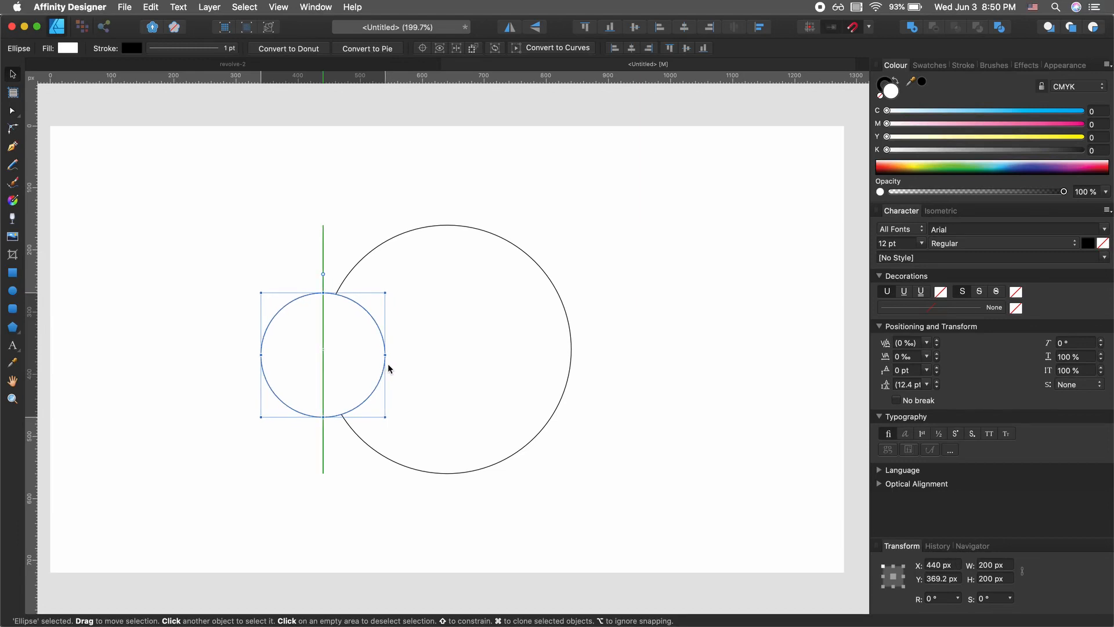
drag(389, 367, 389, 368)
drag(389, 368, 389, 367)
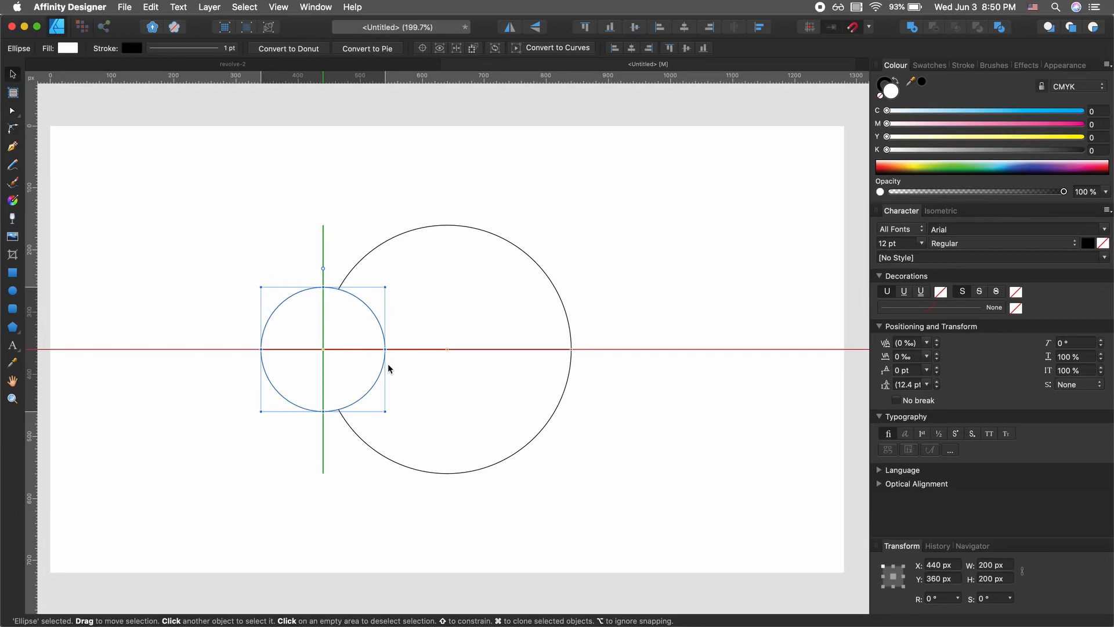
drag(387, 363, 387, 363)
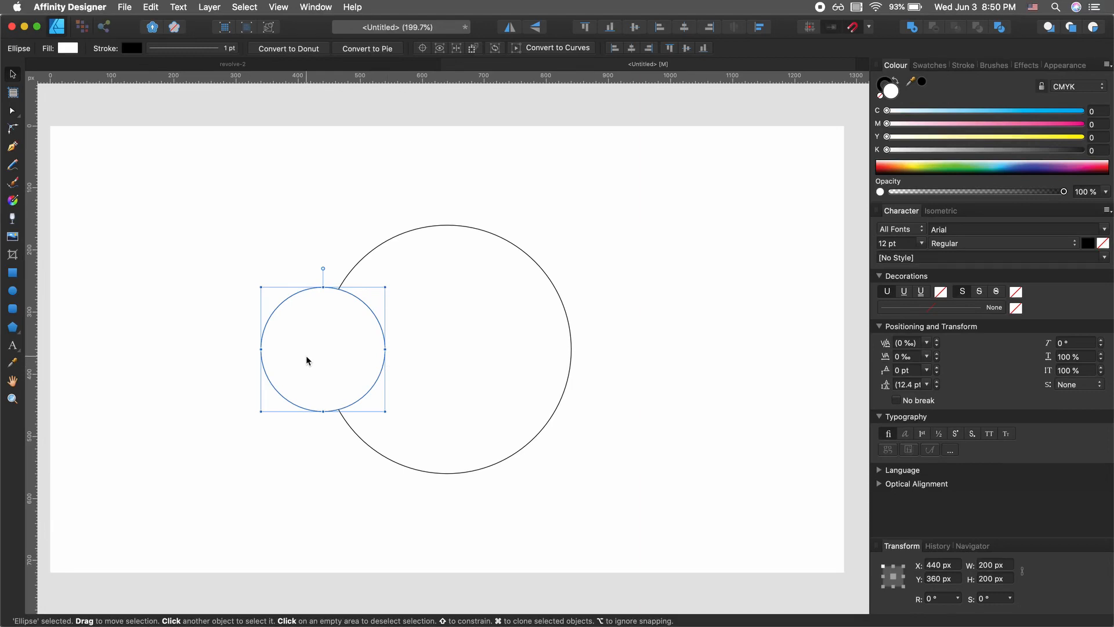
Step: Duplicate the small circle and snap the copy to the large circle's centre, touching the first small circle
drag(306, 357, 432, 368)
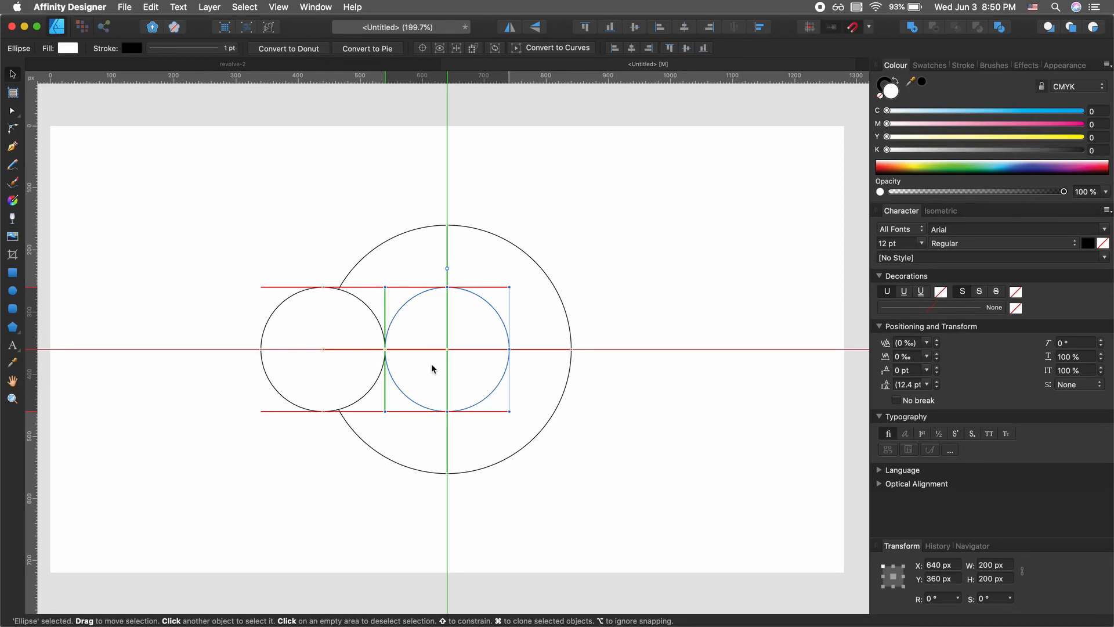
drag(431, 368, 432, 369)
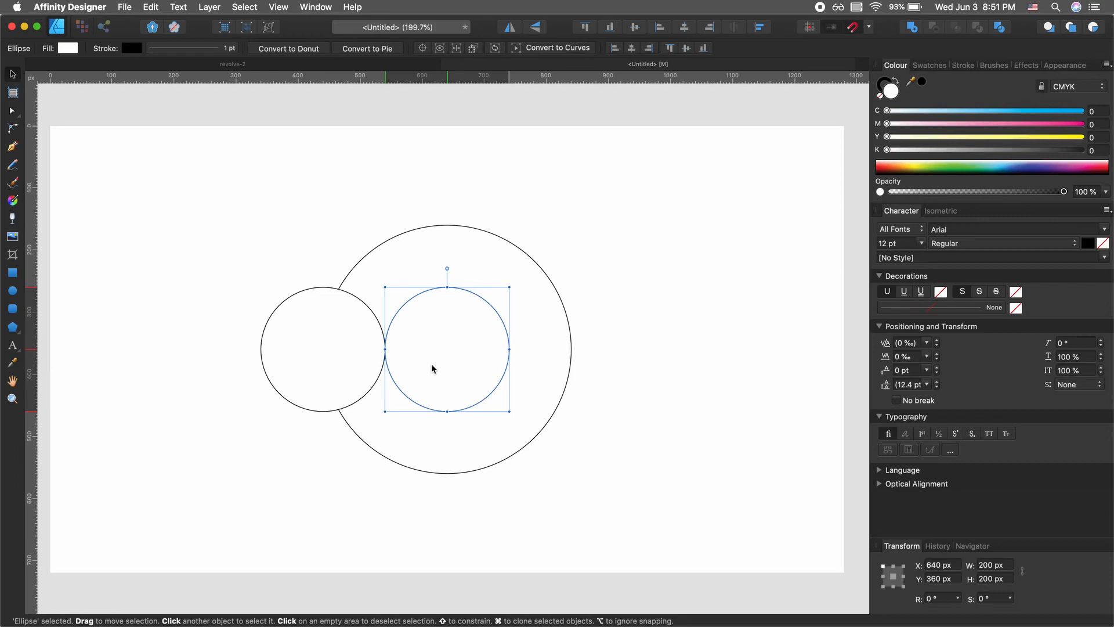
click(466, 507)
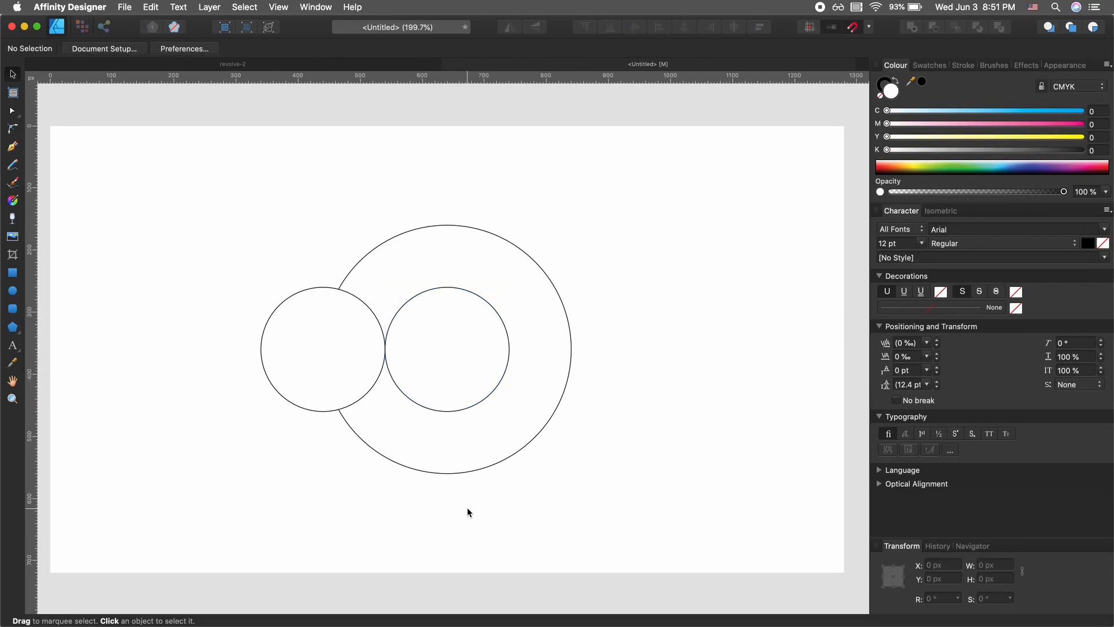
Step: Nudge the central small circle 1 px left so it overlaps its neighbour, and check the overlap in outline view
click(460, 328)
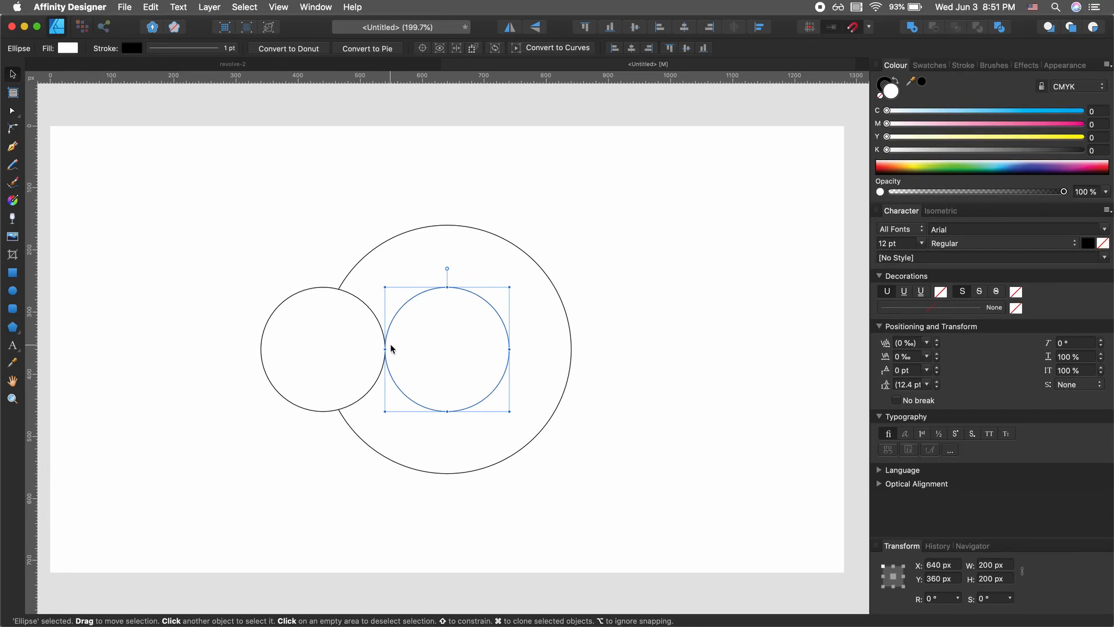
key(z)
drag(390, 342, 650, 272)
drag(279, 403, 663, 274)
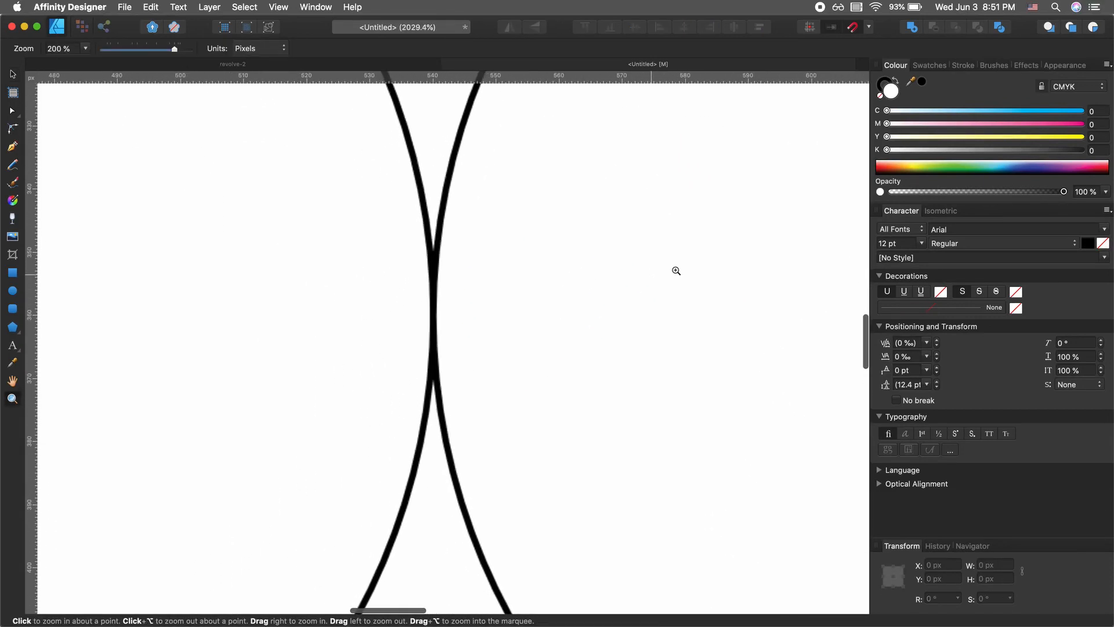
drag(451, 298, 578, 266)
key(v)
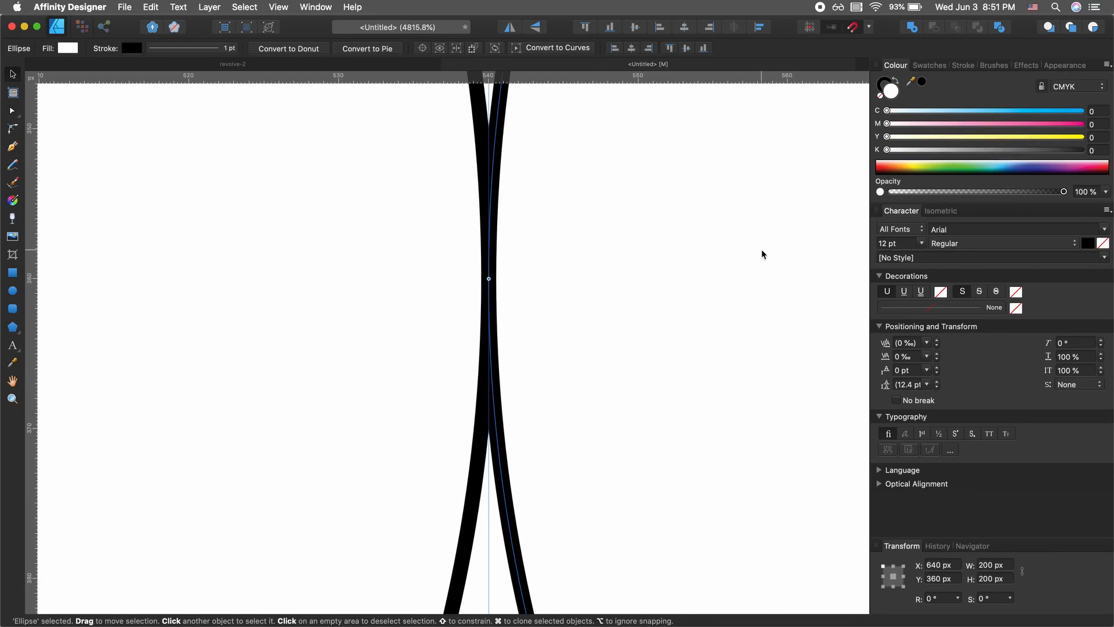
key(Left)
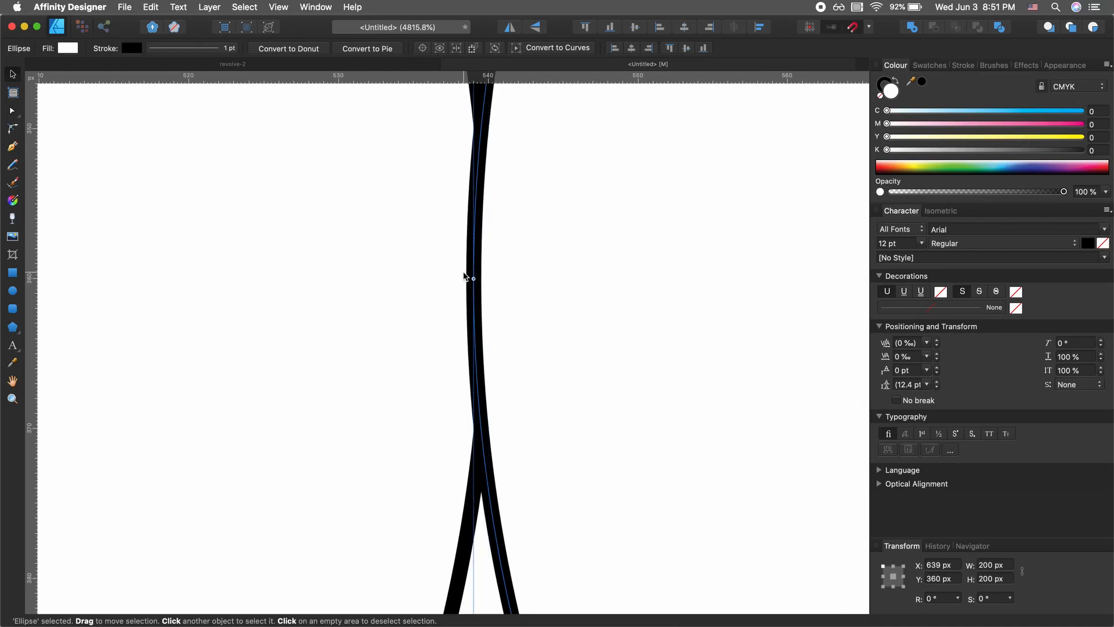
key(super+y)
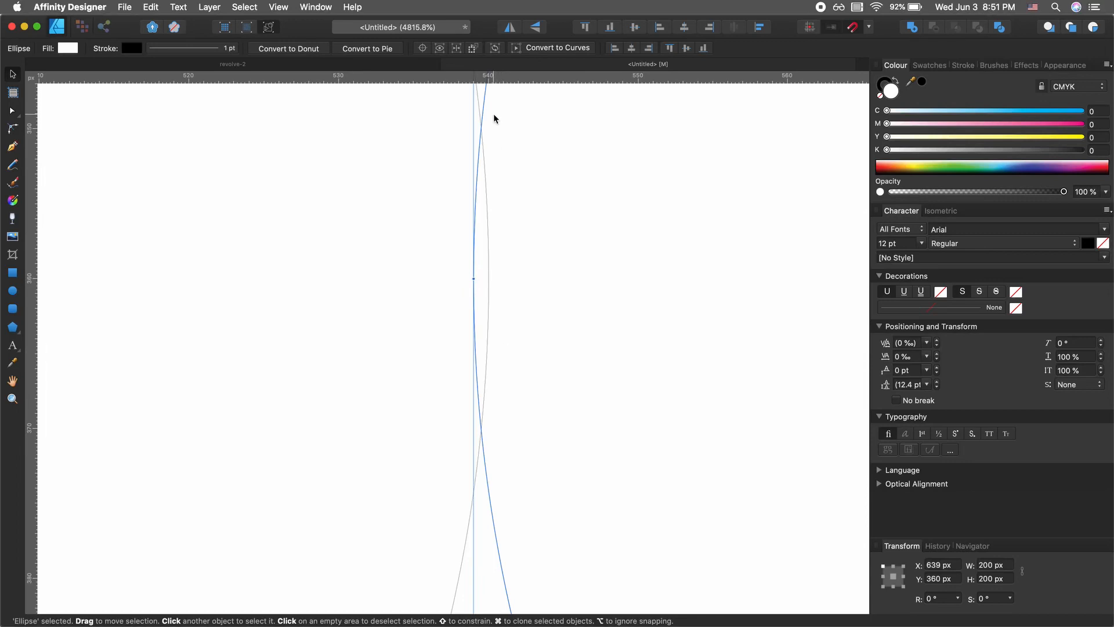
key(super+8)
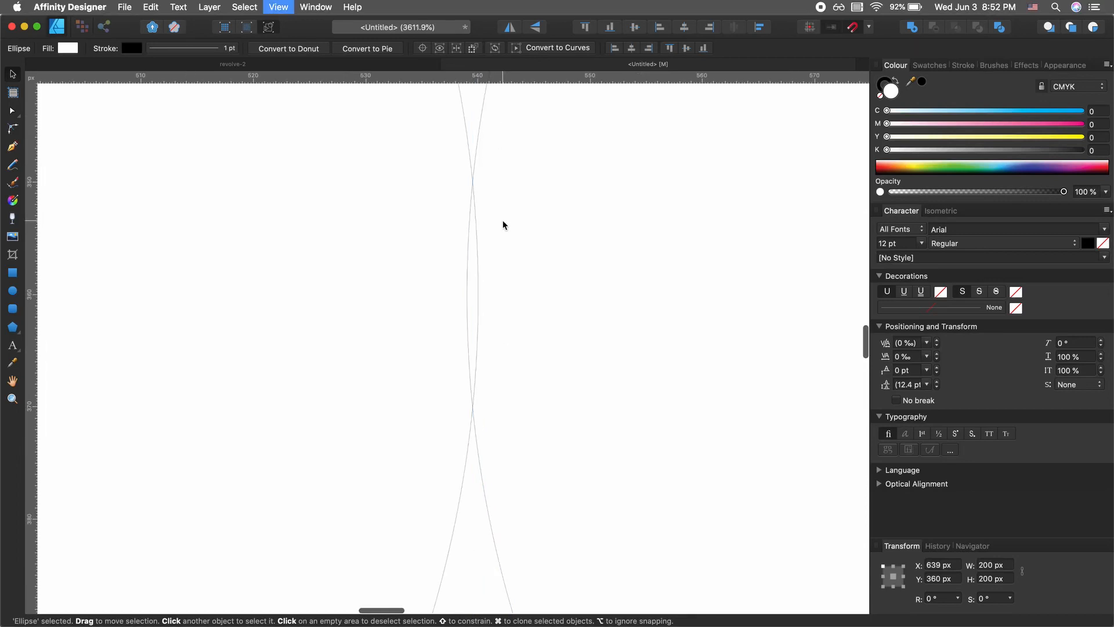
key(super+0)
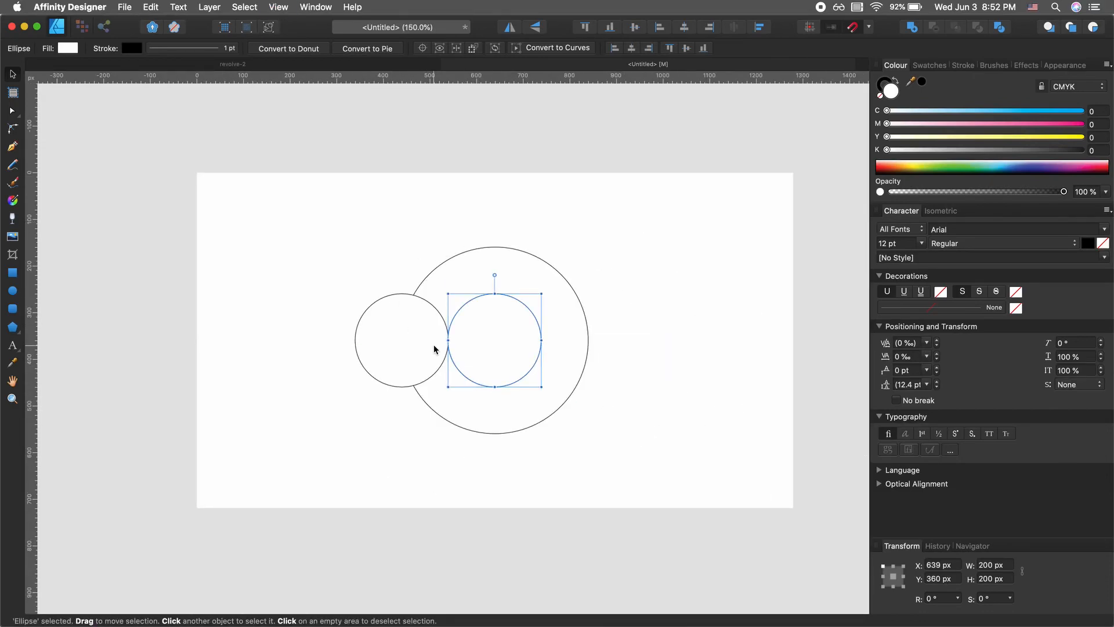
scroll(433, 343, up, 5)
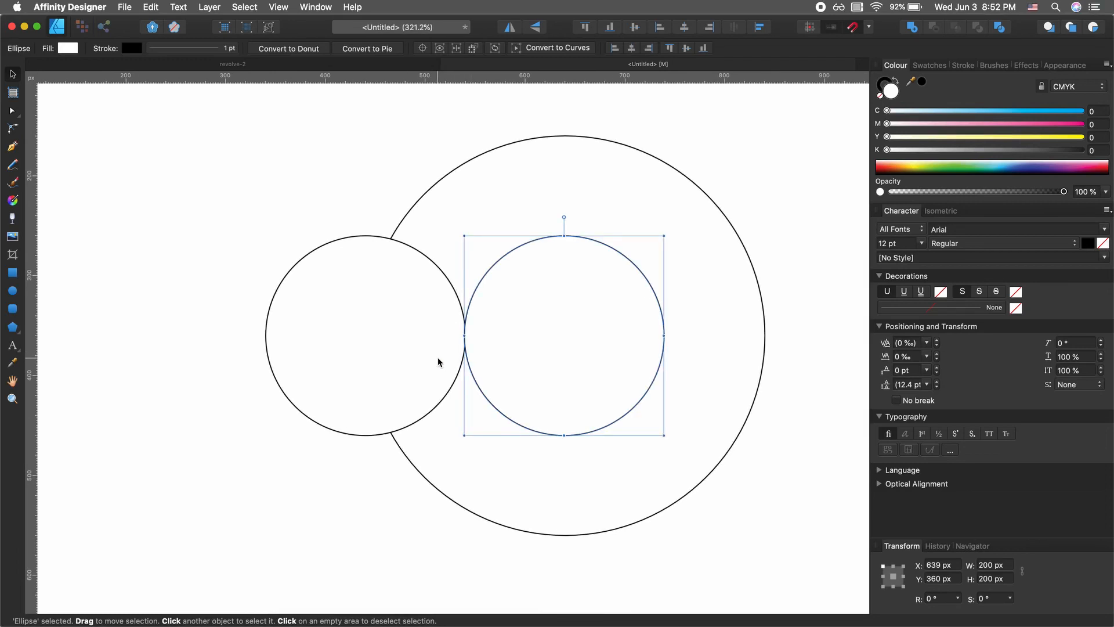
Step: Try rotating the two small circles together by 30° and undo the rotation
shift+click(438, 358)
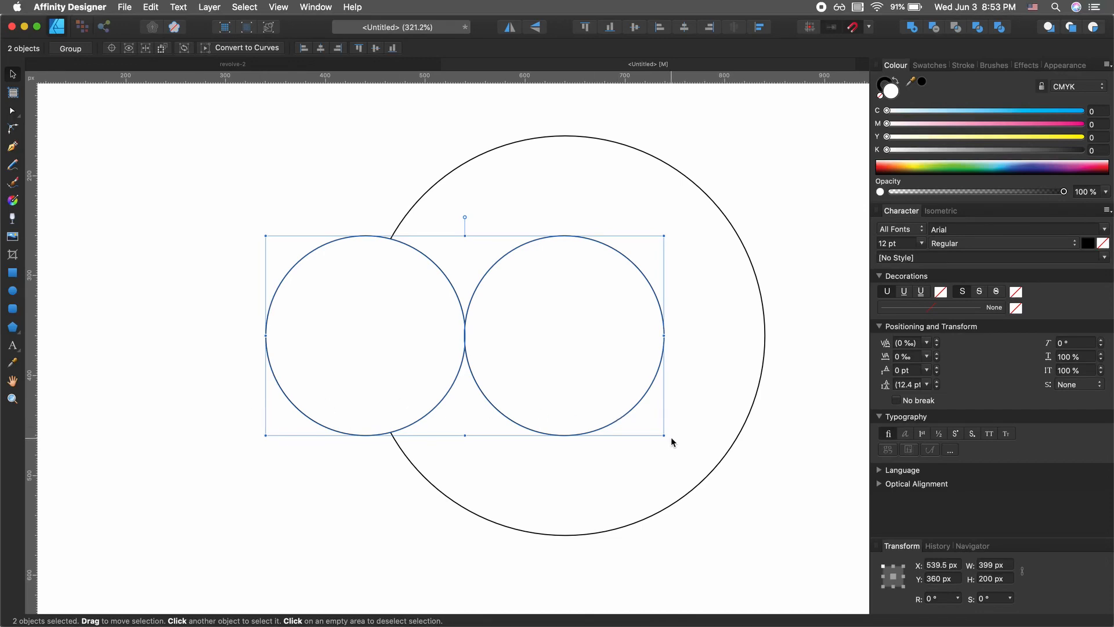
drag(667, 435, 668, 295)
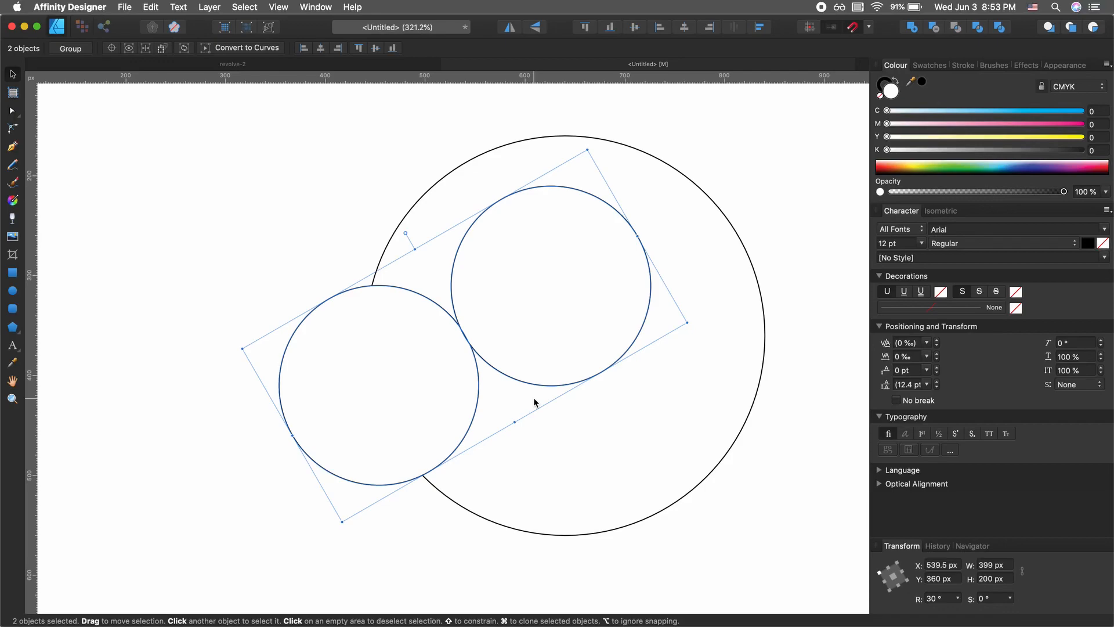
key(super+z)
click(348, 515)
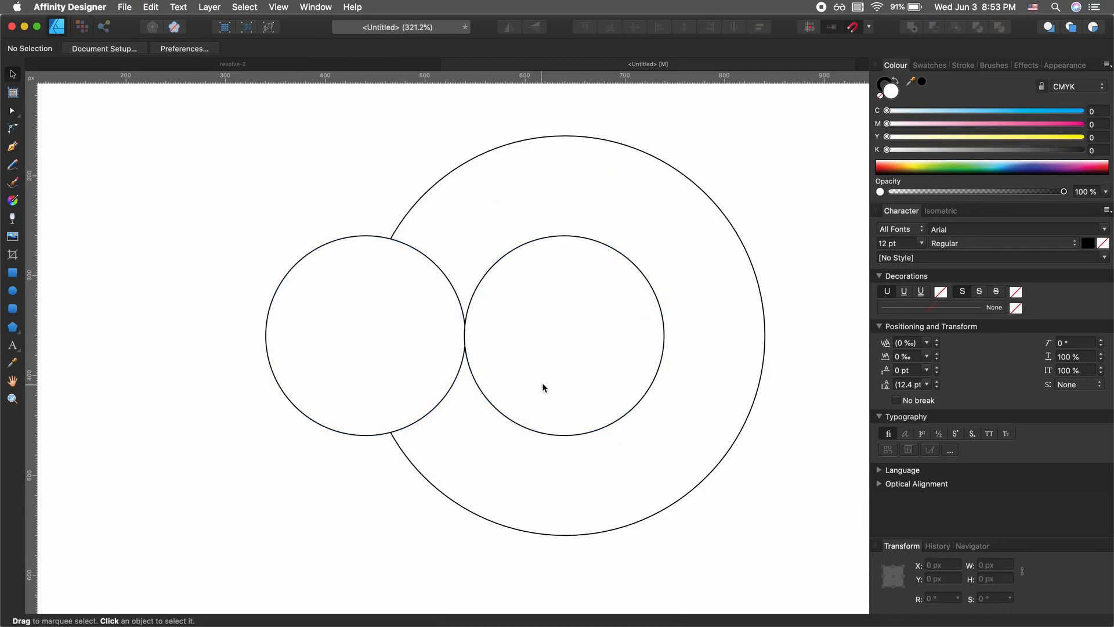
Step: Duplicate a small circle to the left end of the row and rotate all three small circles together by 30°
click(566, 368)
mouse_move(595, 364)
mouse_down()
mouse_move(164, 400)
mouse_move(197, 400)
mouse_up()
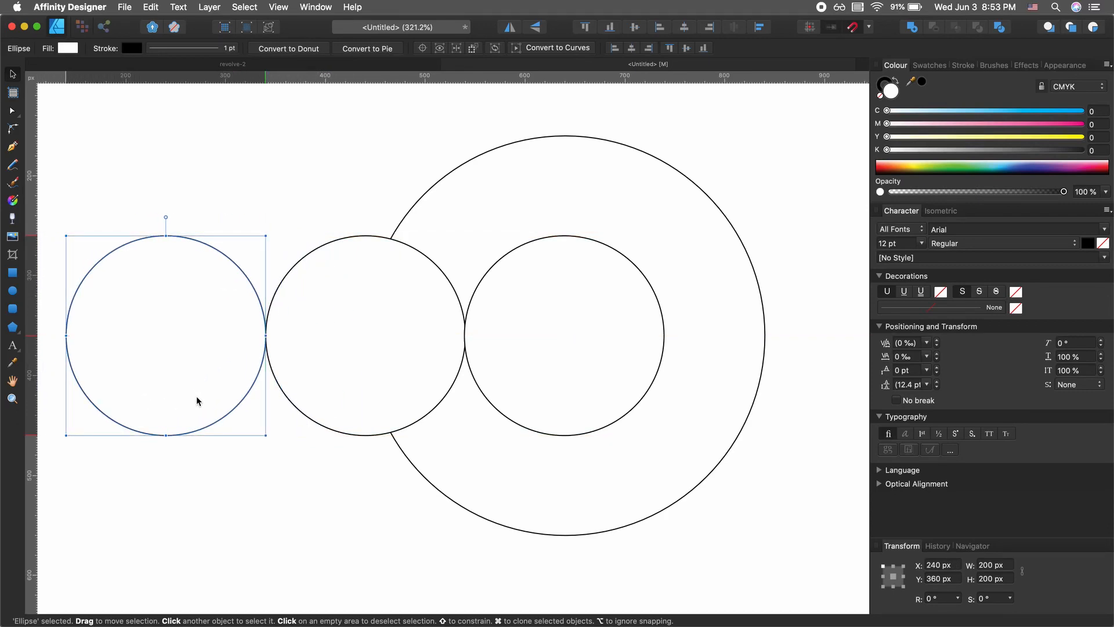
shift+click(363, 364)
shift+click(542, 374)
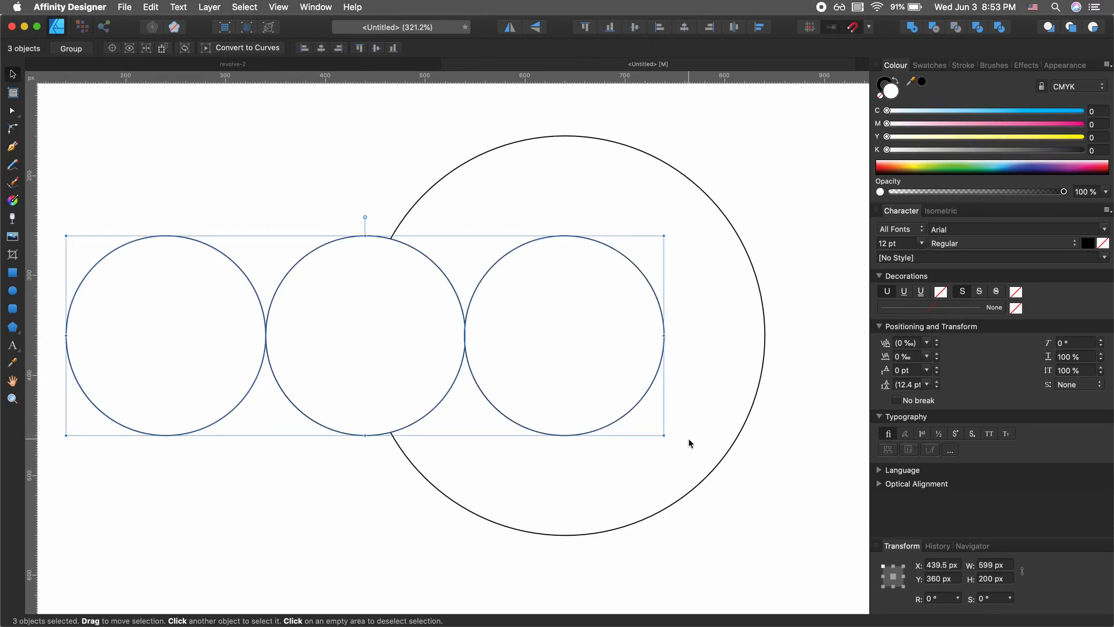
drag(669, 438, 658, 284)
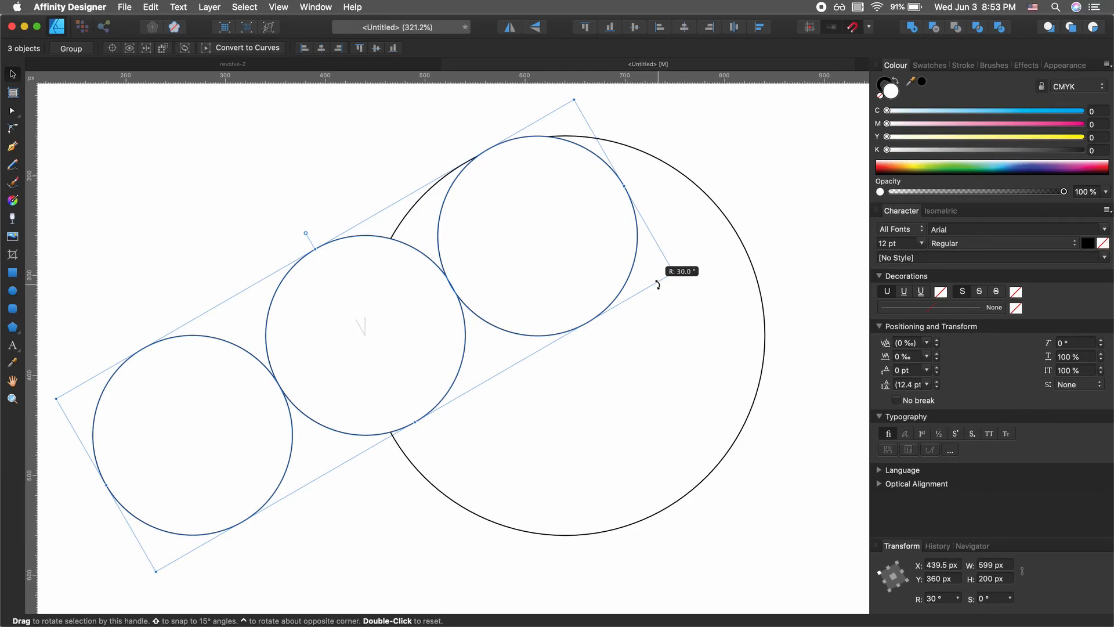
Step: Undo the rotation of the three small circles and rotate them together by 30° again
drag(657, 284, 658, 288)
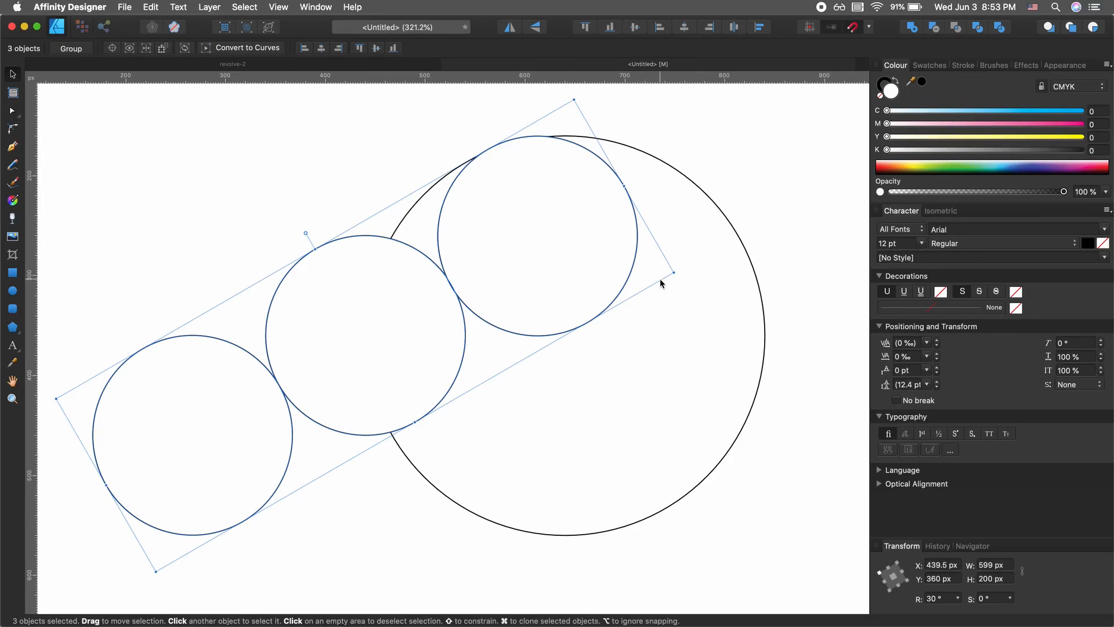
key(super+z)
drag(665, 439, 685, 287)
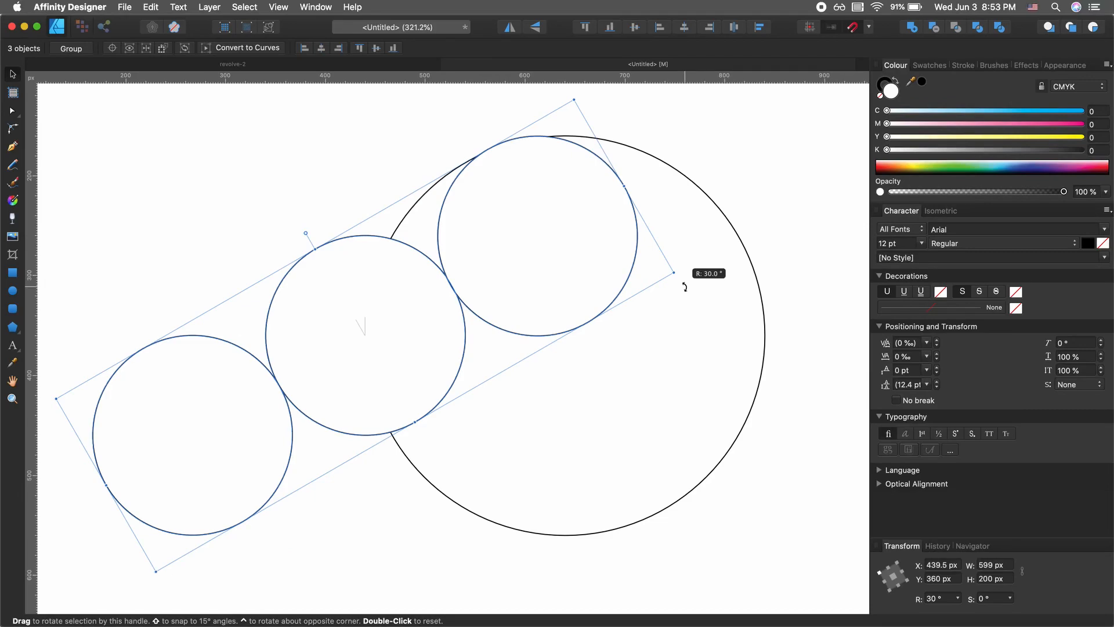
drag(685, 286, 685, 286)
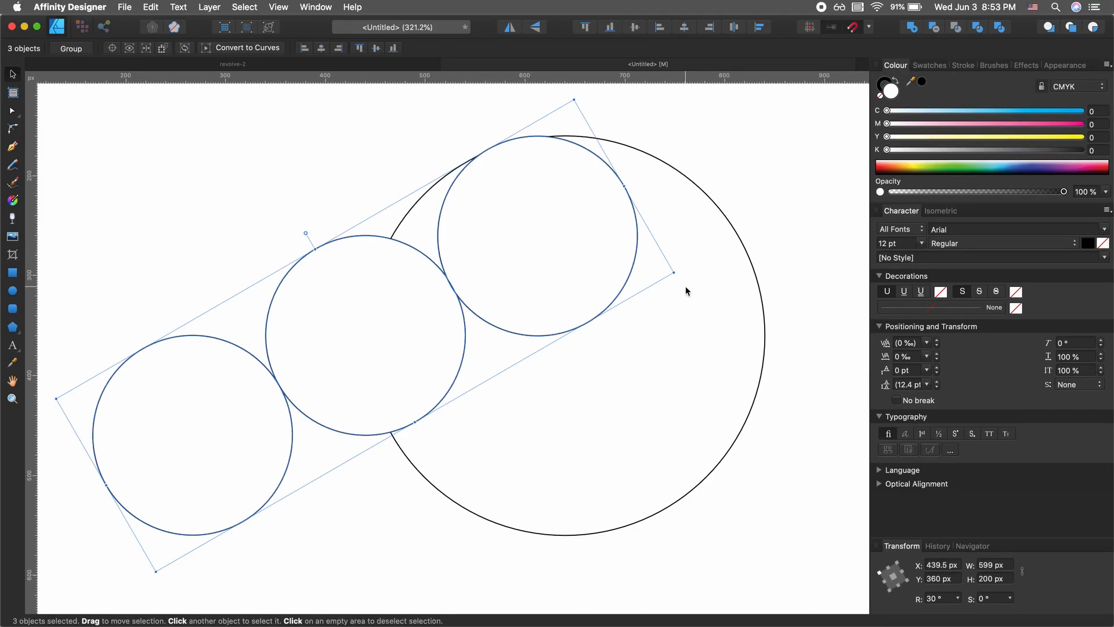
Step: Delete the lower-left small circle, which lies outside the large circle
click(291, 539)
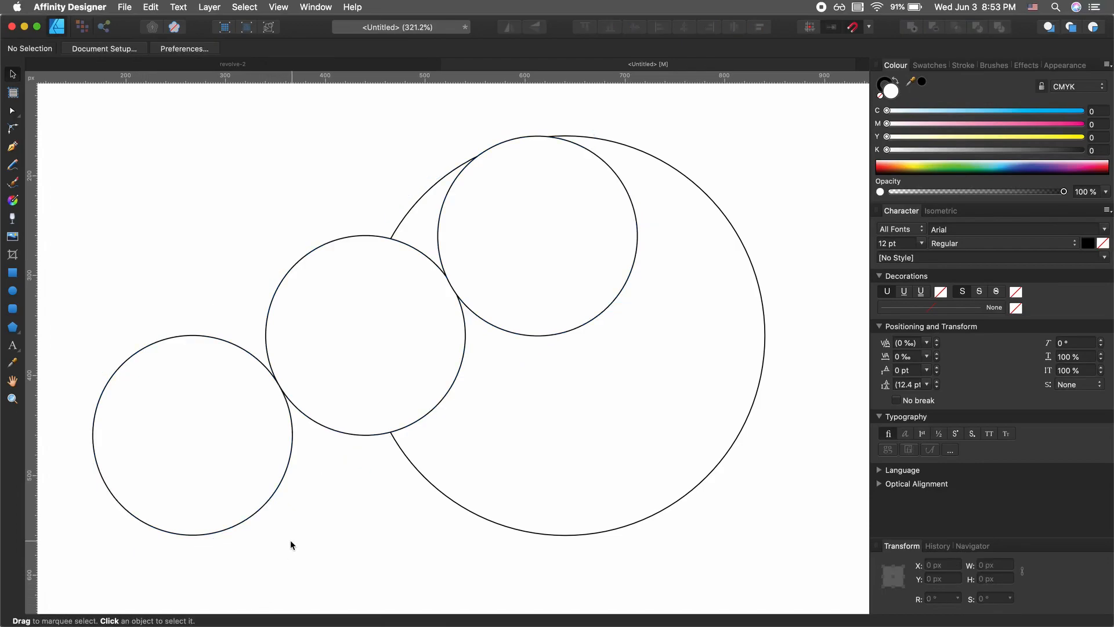
click(194, 500)
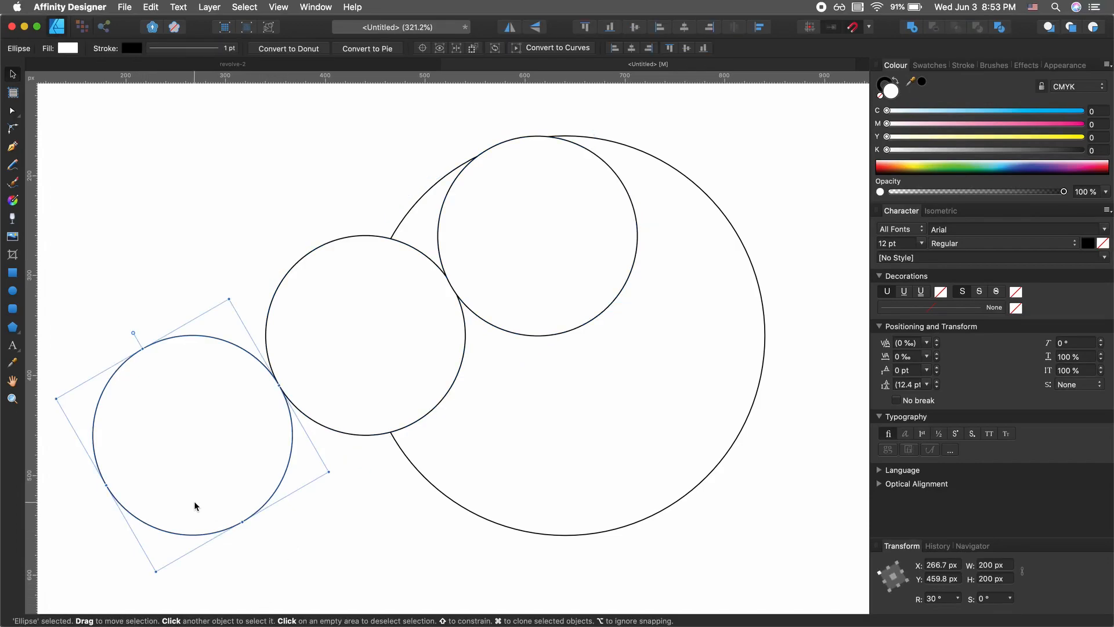
key(super+z)
click(181, 493)
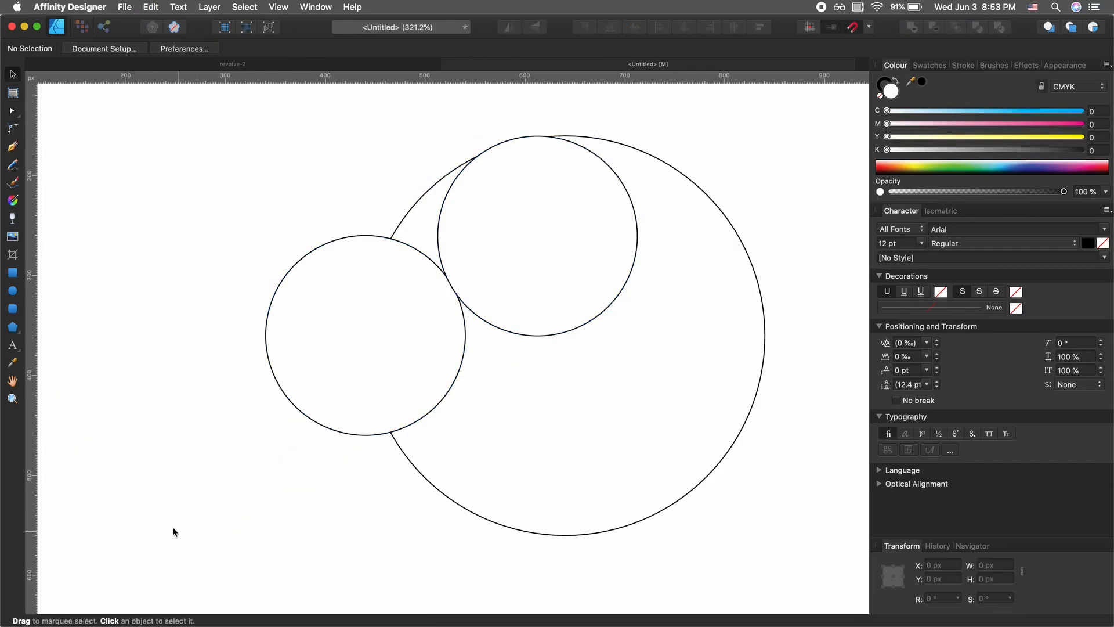
Step: Copy the large circle, and divide it and the two remaining small circles into separate pieces along their overlaps
drag(154, 521, 662, 177)
click(785, 147)
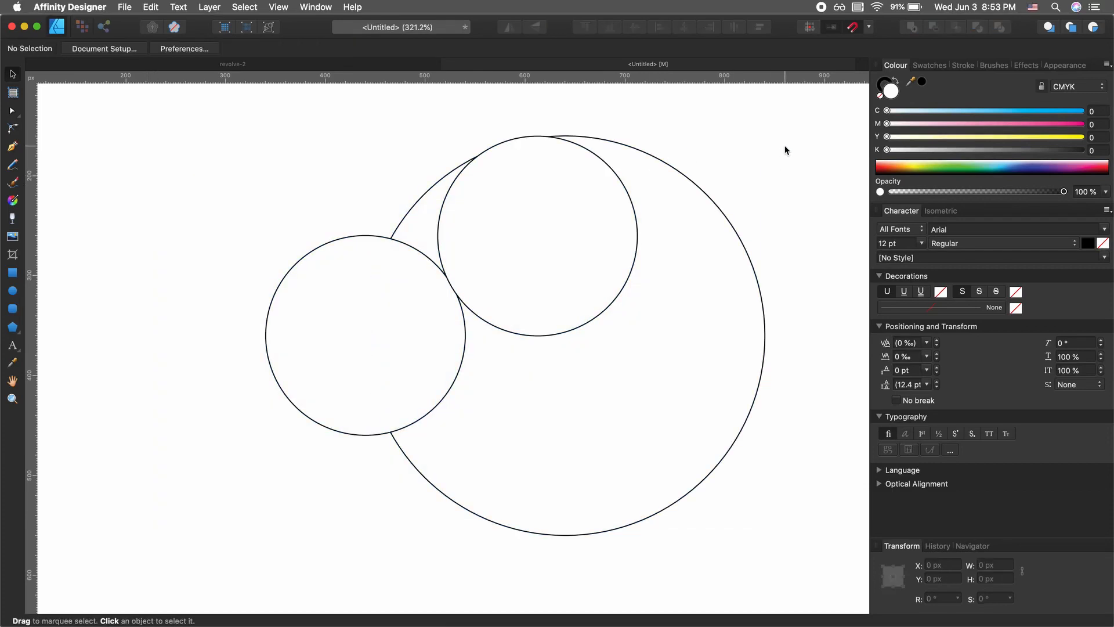
click(734, 291)
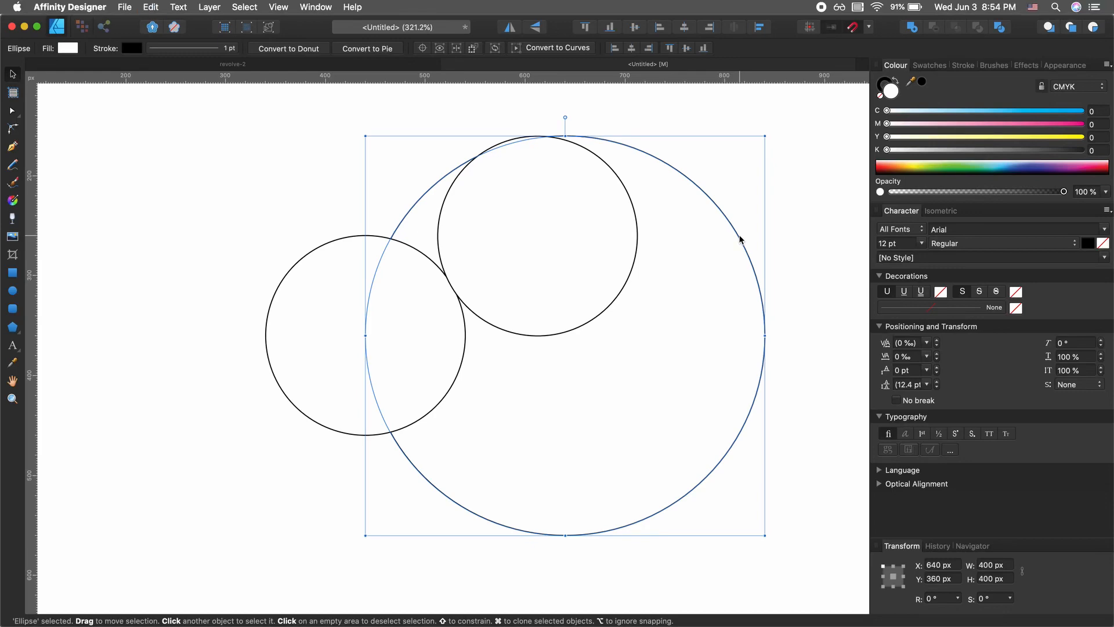
click(773, 166)
drag(785, 130, 392, 452)
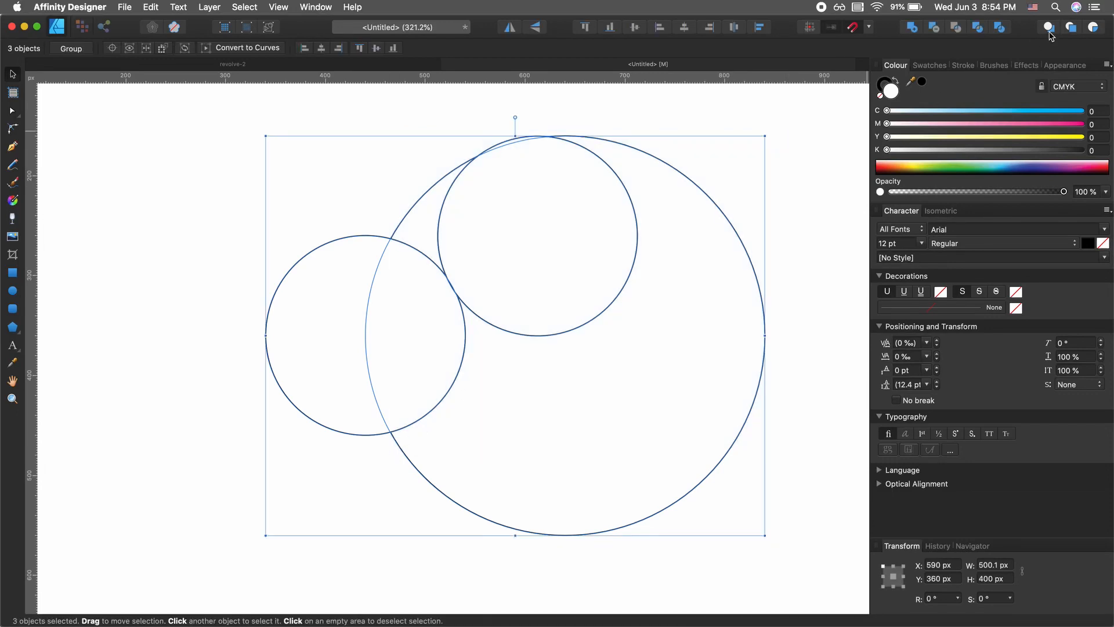
click(999, 27)
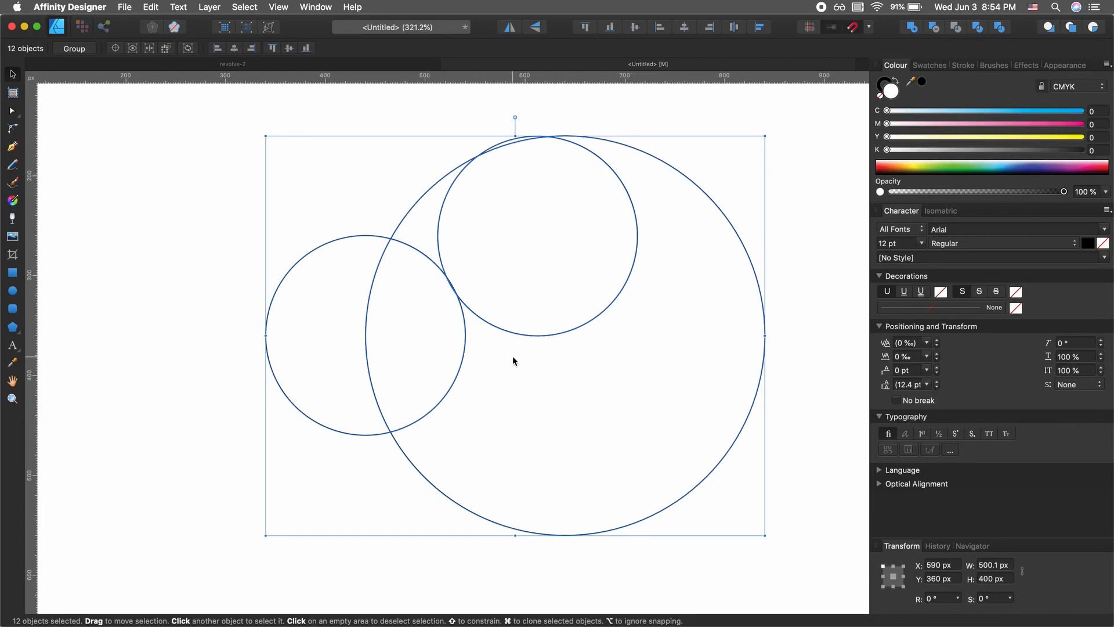
Step: Delete the divided pieces covering the right of the large circle and the upper small circle, plus the thin crescent at its top
click(754, 209)
drag(758, 193, 523, 329)
key(super+z)
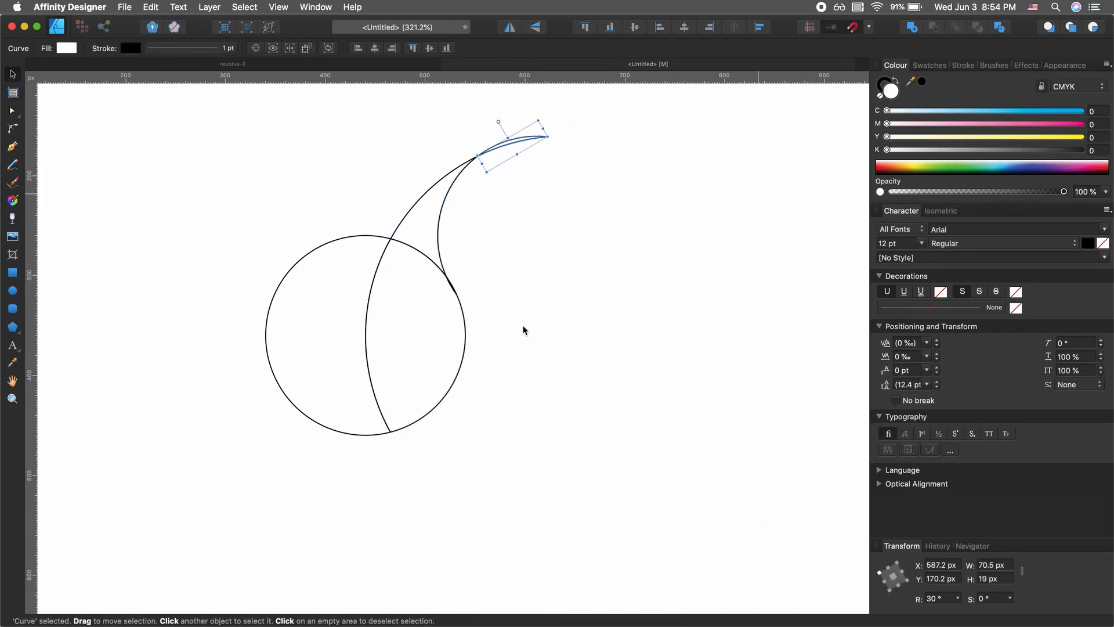
drag(574, 203, 539, 134)
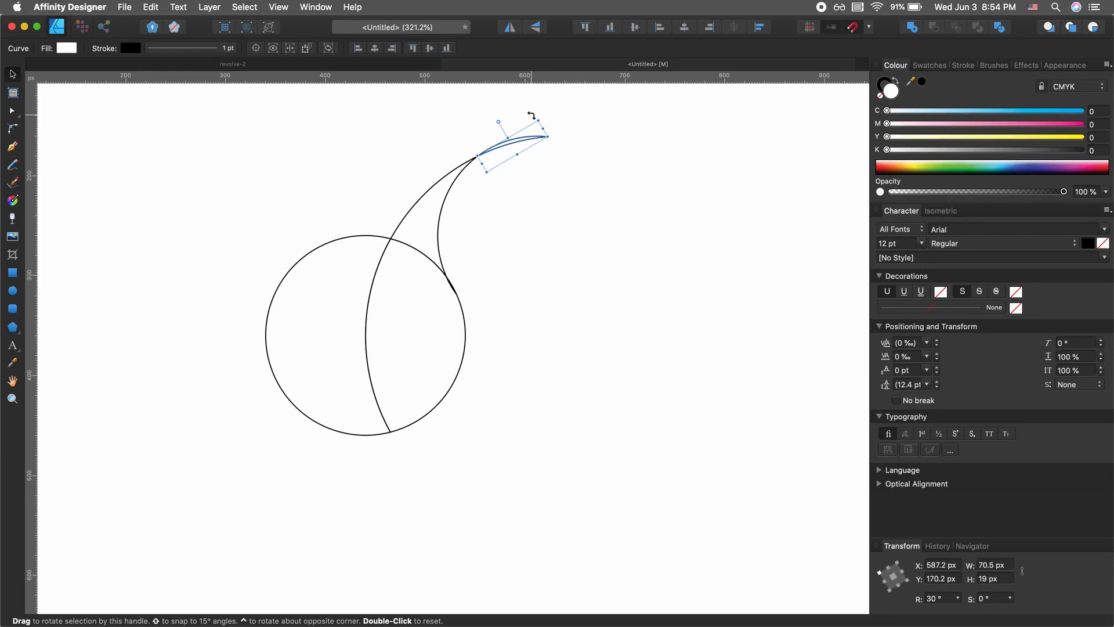
key(super+z)
Step: Delete the part of the left small circle outside the large circle's arc, leaving only the curved left-hand pieces
drag(299, 236, 334, 300)
key(Delete)
click(534, 252)
drag(534, 199, 273, 396)
click(280, 423)
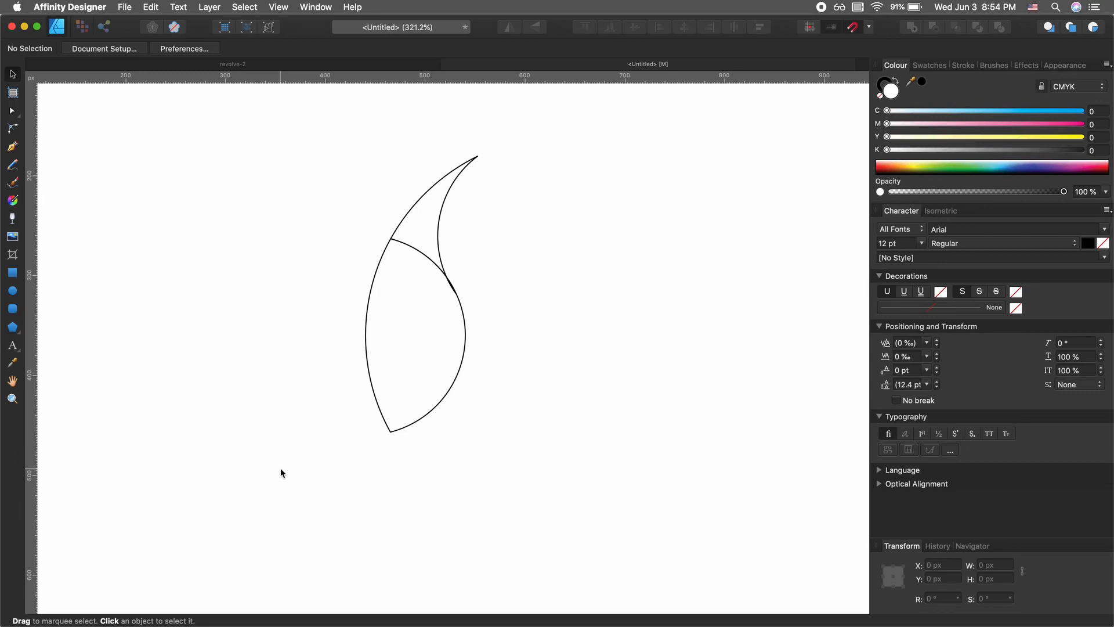
Step: Paste the 400 px circle back in place around the curved pieces and remove its fill
key(super+z)
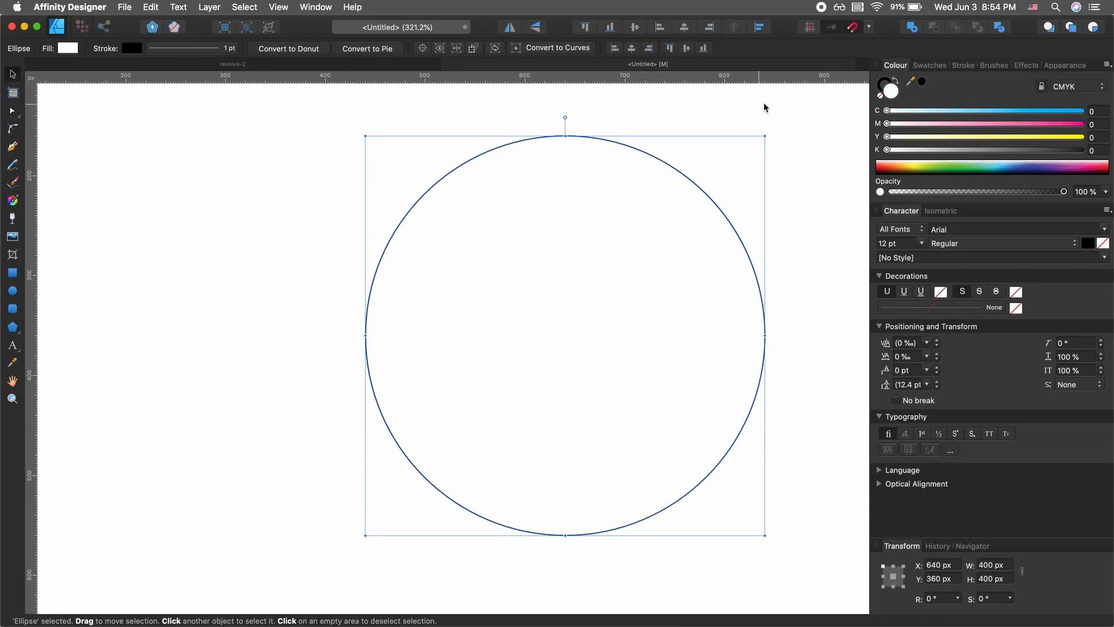
click(880, 96)
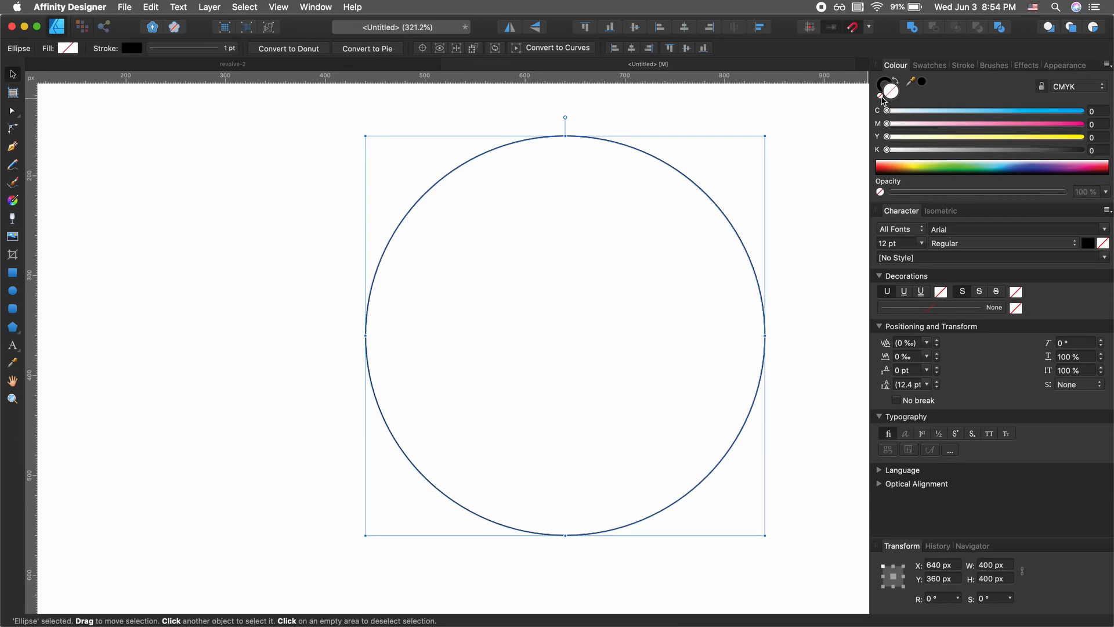
click(778, 229)
click(651, 328)
click(881, 96)
click(771, 225)
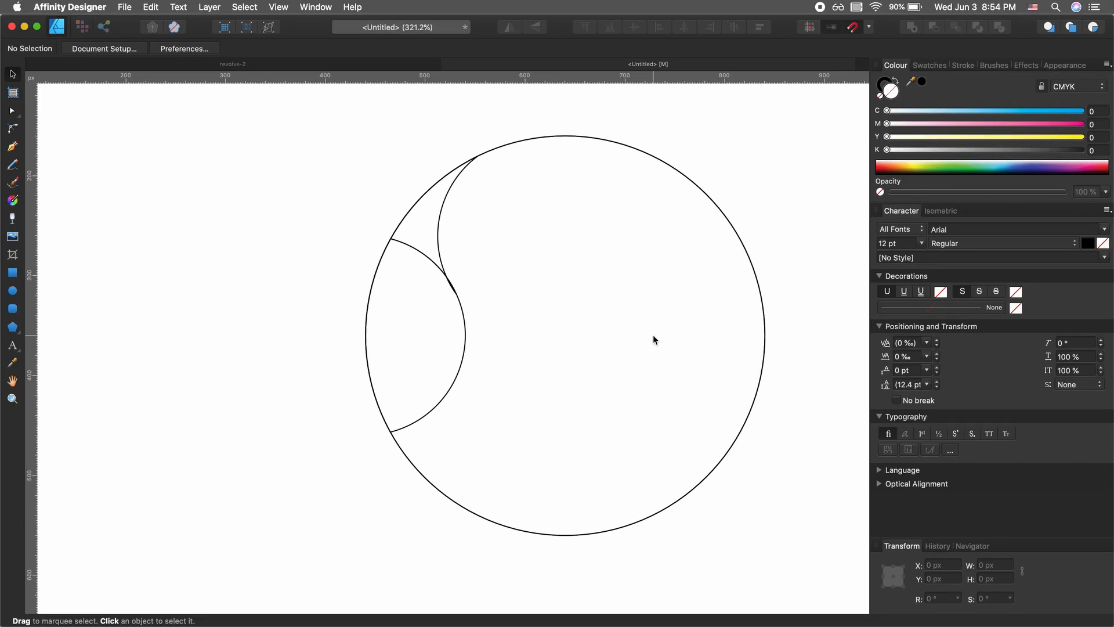
Step: Merge the eight curved pieces inside the circle's left edge into one shape with the Add operation
drag(753, 139, 381, 459)
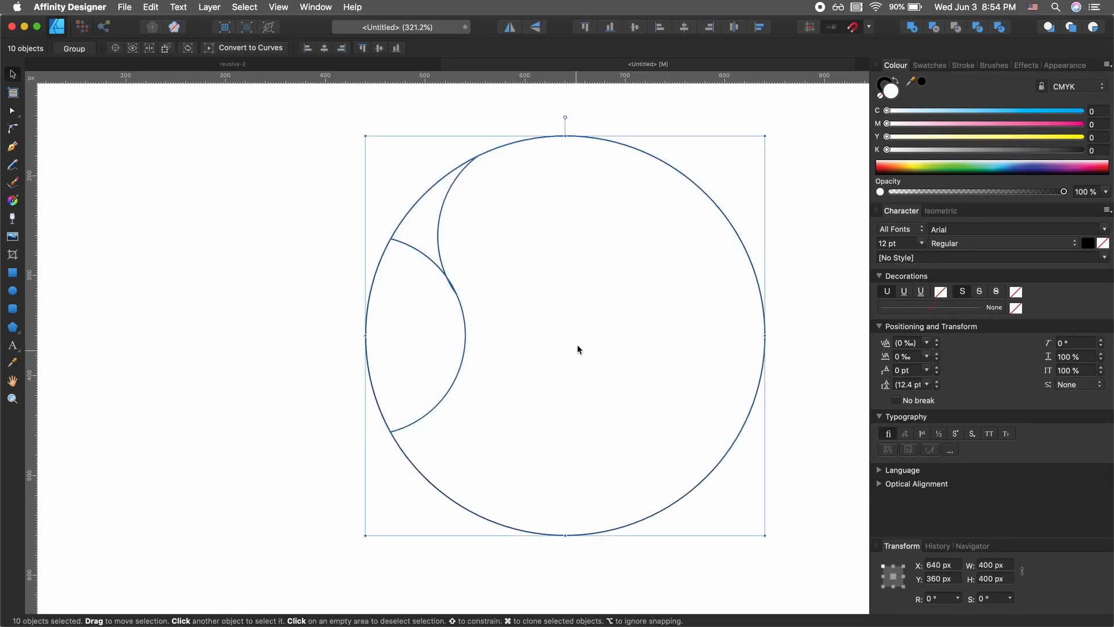
drag(304, 482, 790, 171)
click(555, 367)
drag(492, 226, 412, 314)
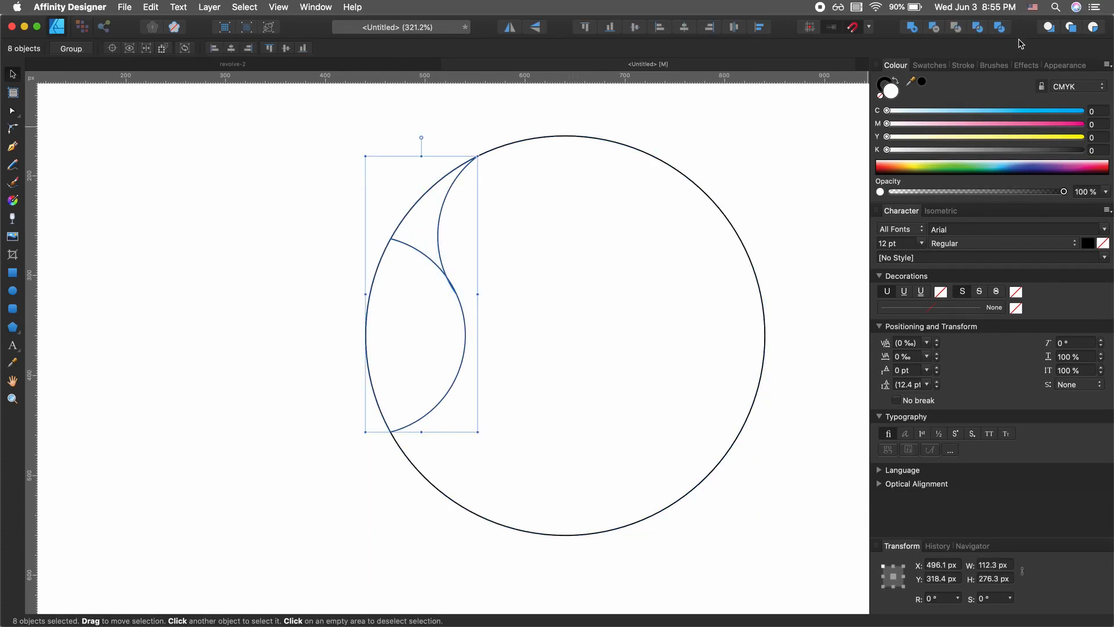
click(918, 33)
click(531, 337)
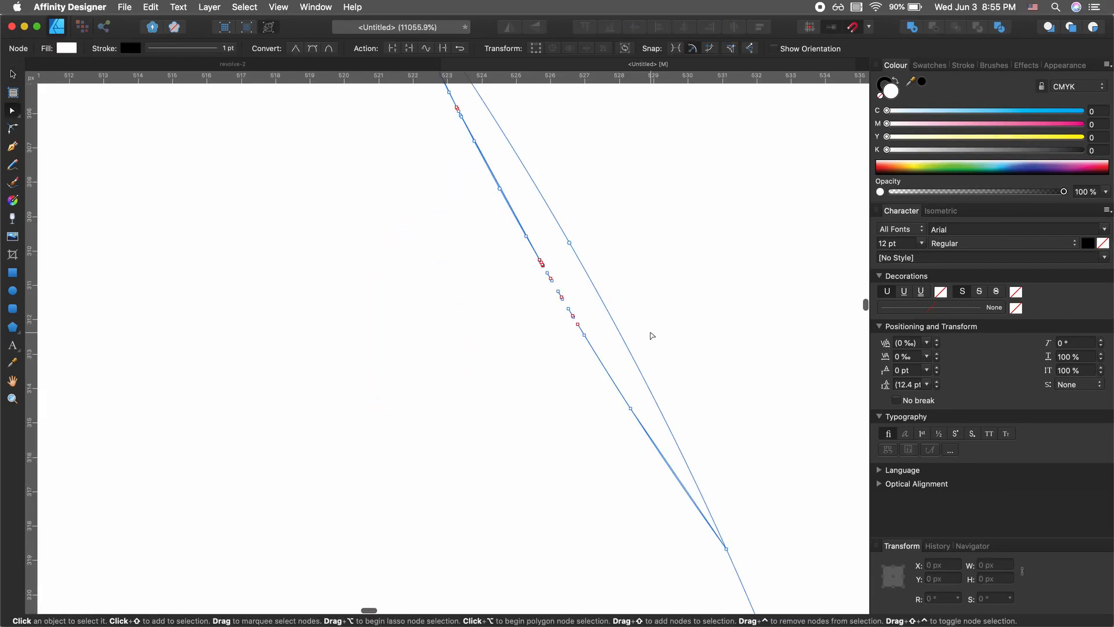
Step: Delete the upper and middle stray nodes along the seam where the merged shape's two inner arcs meet
scroll(651, 333, up, 3)
scroll(651, 336, up, 3)
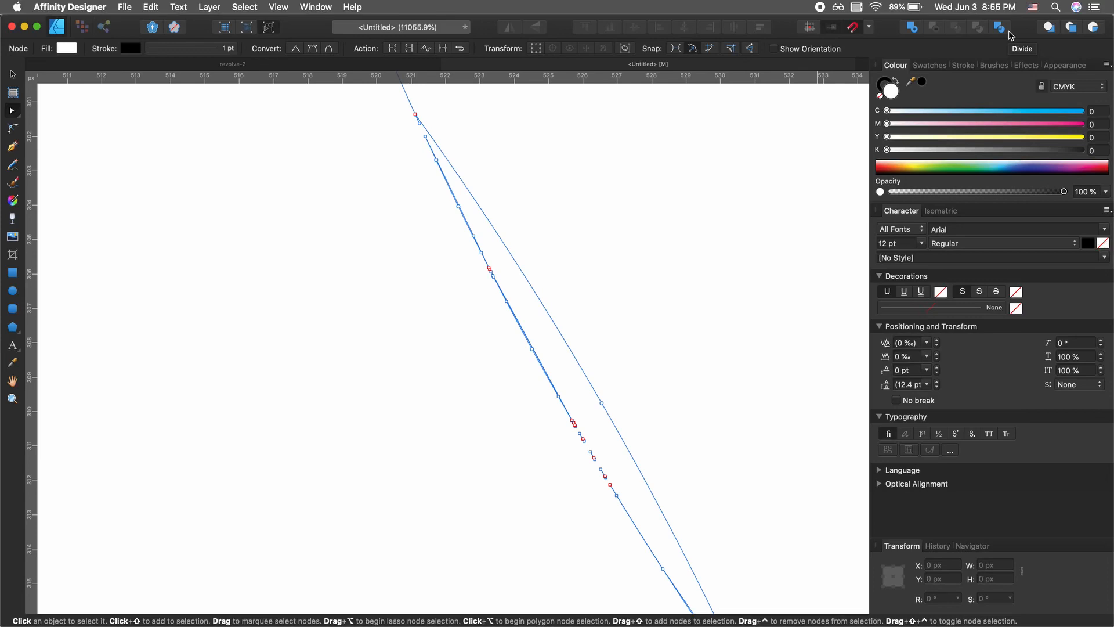
drag(415, 136, 459, 233)
key(Delete)
key(Delete)
drag(445, 200, 583, 463)
key(Delete)
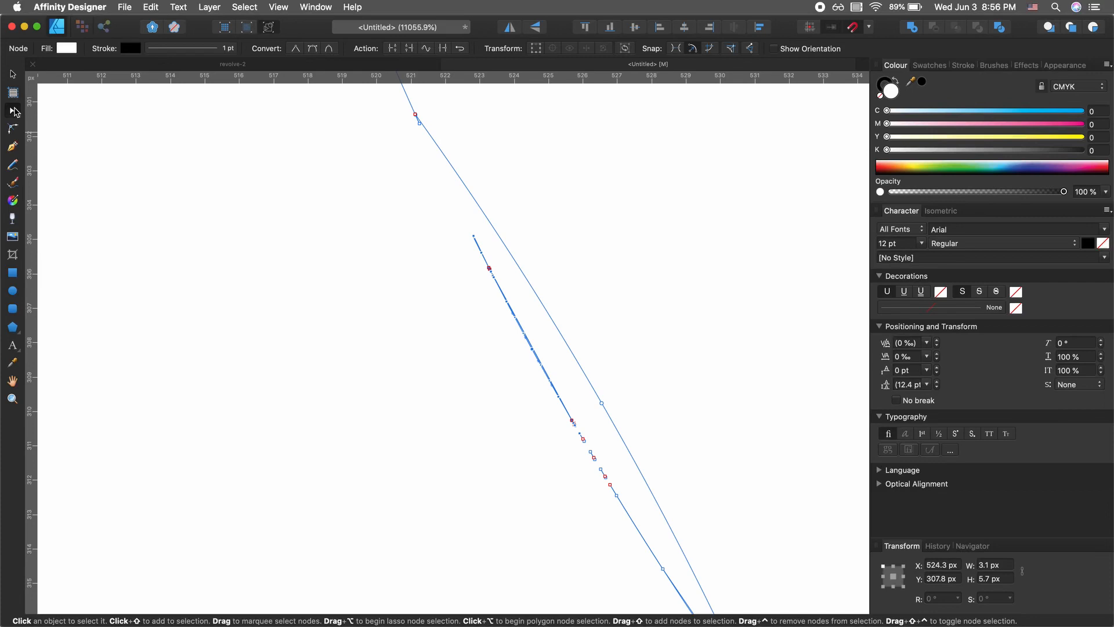
key(BackSpace)
Step: Delete the stray nodes along the lower part of the merged shape's seam
drag(547, 430, 663, 547)
key(BackSpace)
scroll(666, 548, down, 5)
scroll(666, 547, right, 5)
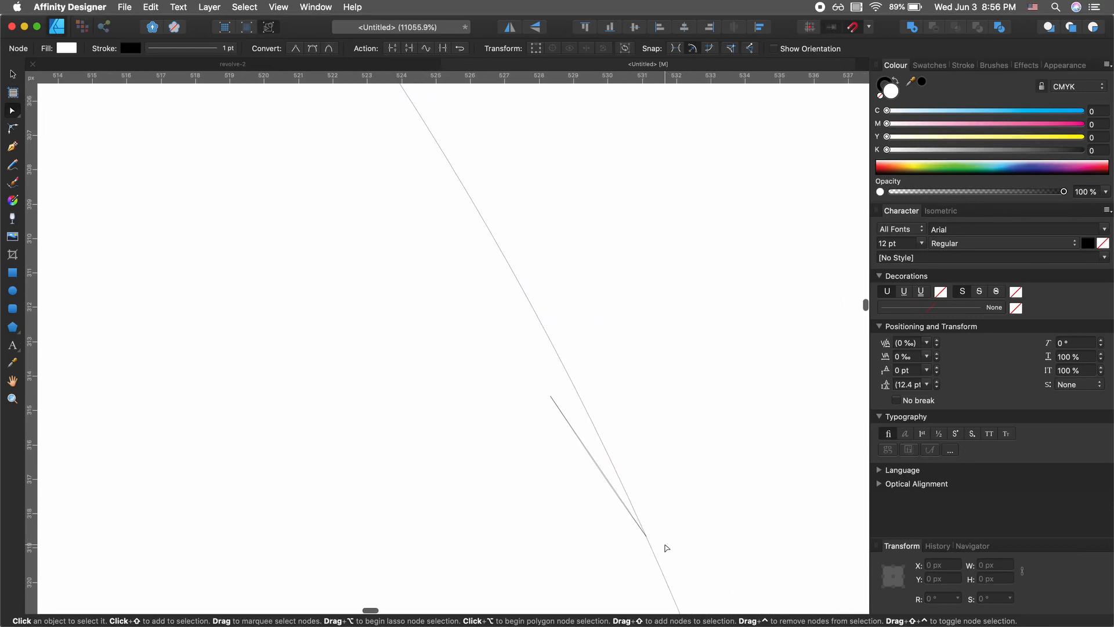
drag(498, 358, 602, 509)
key(BackSpace)
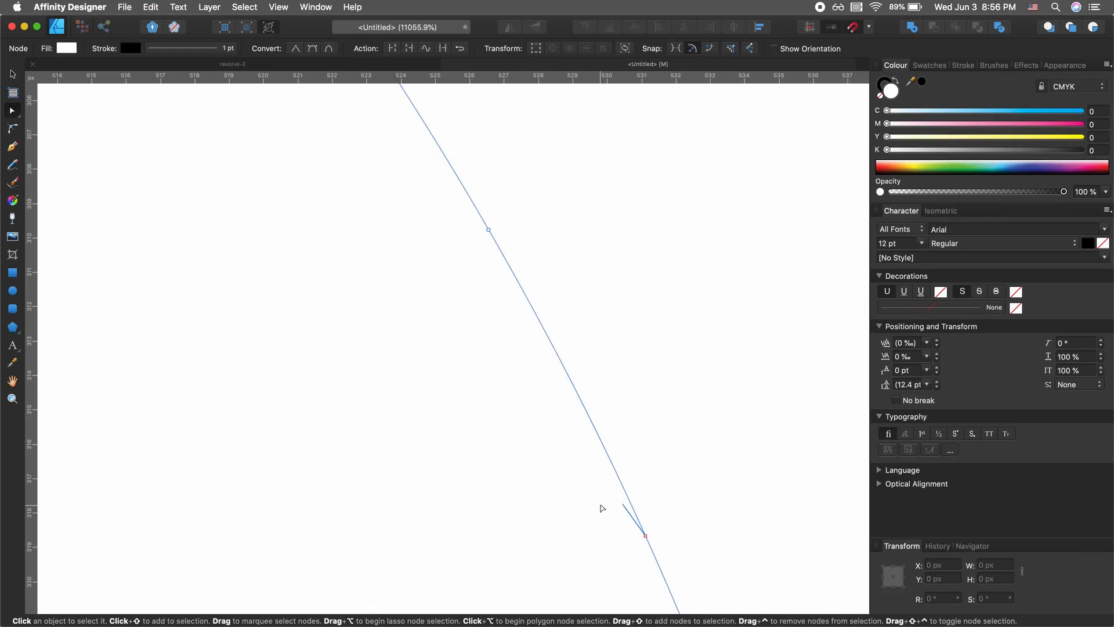
Step: Remove the short leftover spur at the lower end of the seam on the merged shape
drag(606, 470, 637, 553)
click(647, 538)
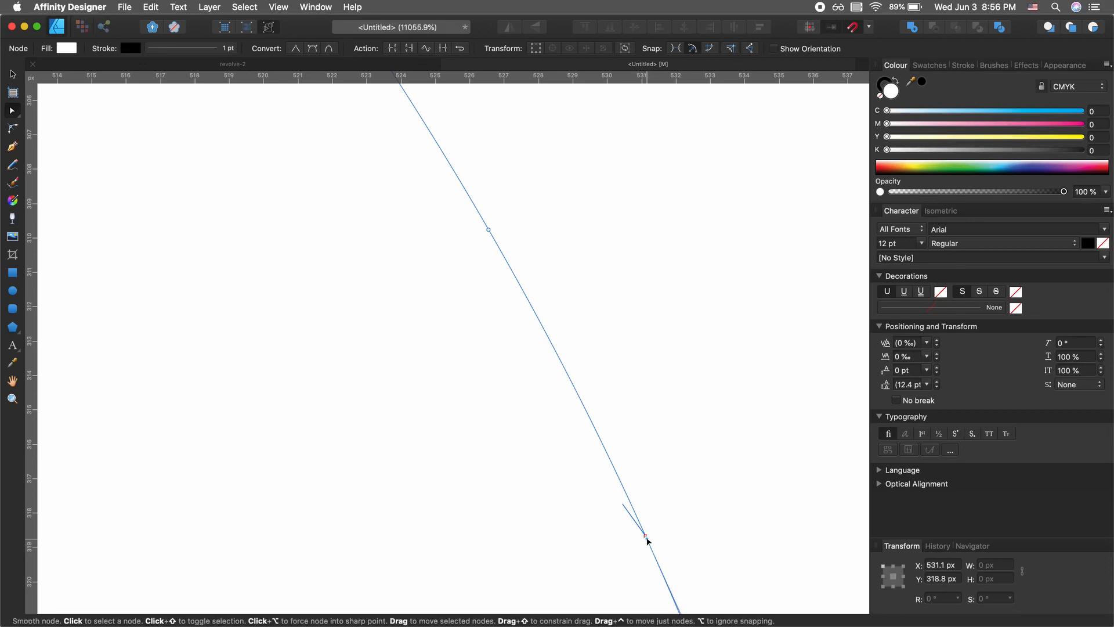
click(642, 531)
scroll(649, 534, up, 5)
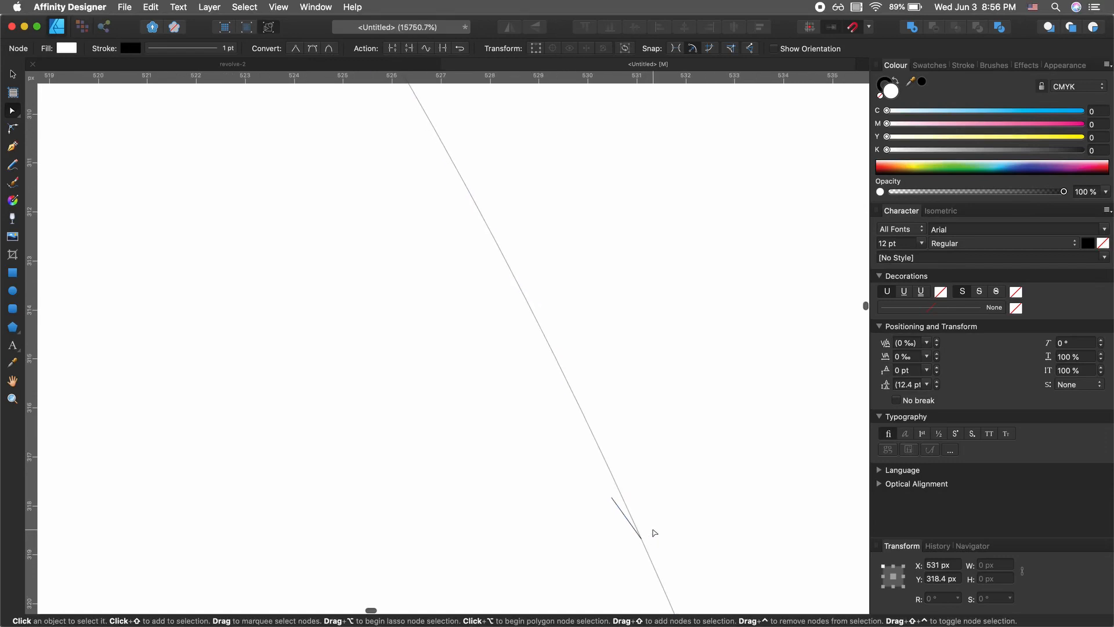
drag(637, 551, 576, 586)
Step: Delete the stray spur nodes at the seam's upper end, deselect the merged shape and return to the Move tool
scroll(576, 586, down, 5)
scroll(576, 586, down, 3)
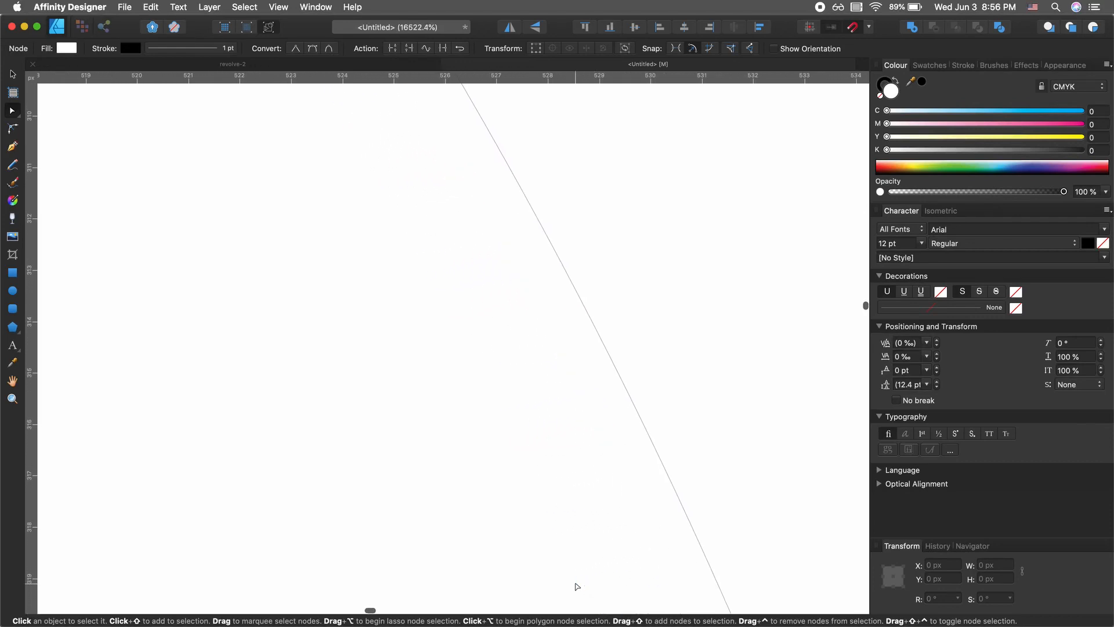
scroll(566, 356, down, 2)
scroll(567, 356, down, 3)
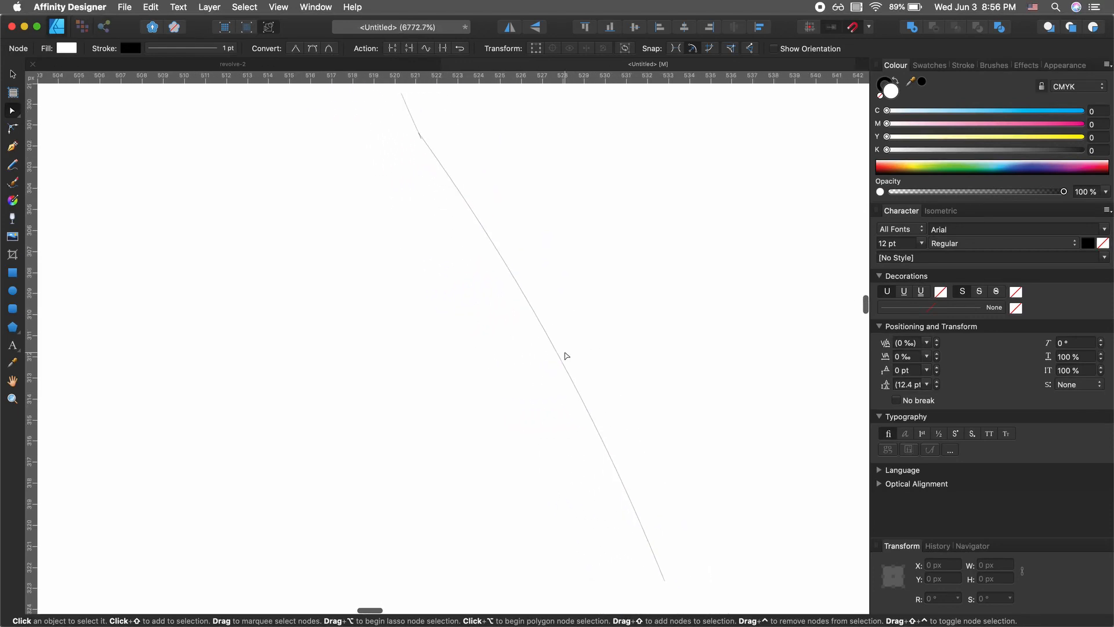
scroll(400, 209, up, 8)
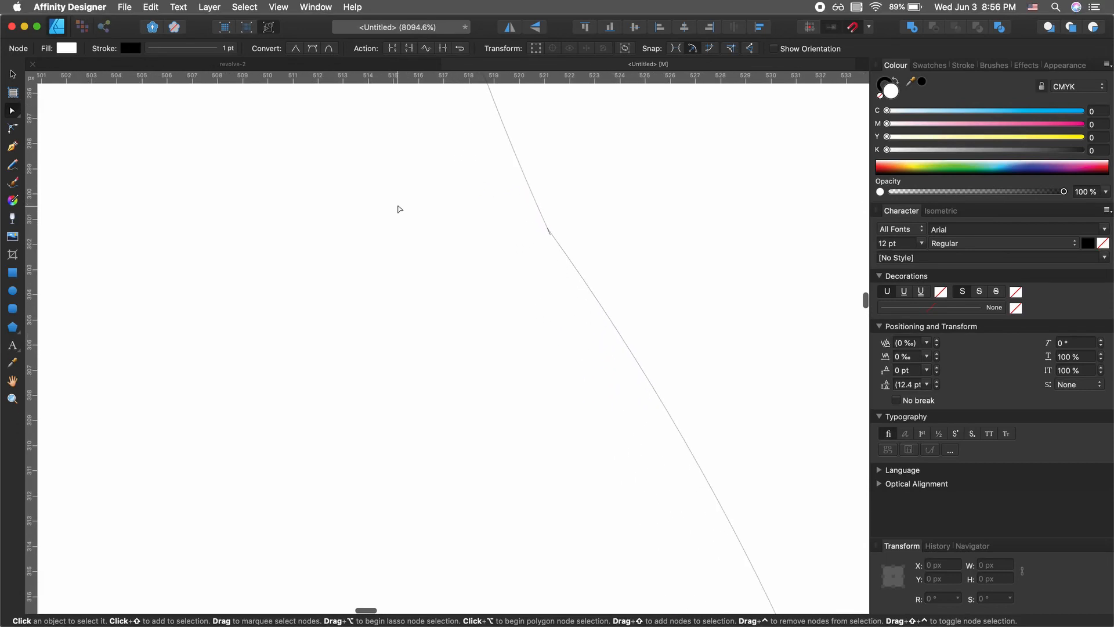
scroll(400, 209, right, 4)
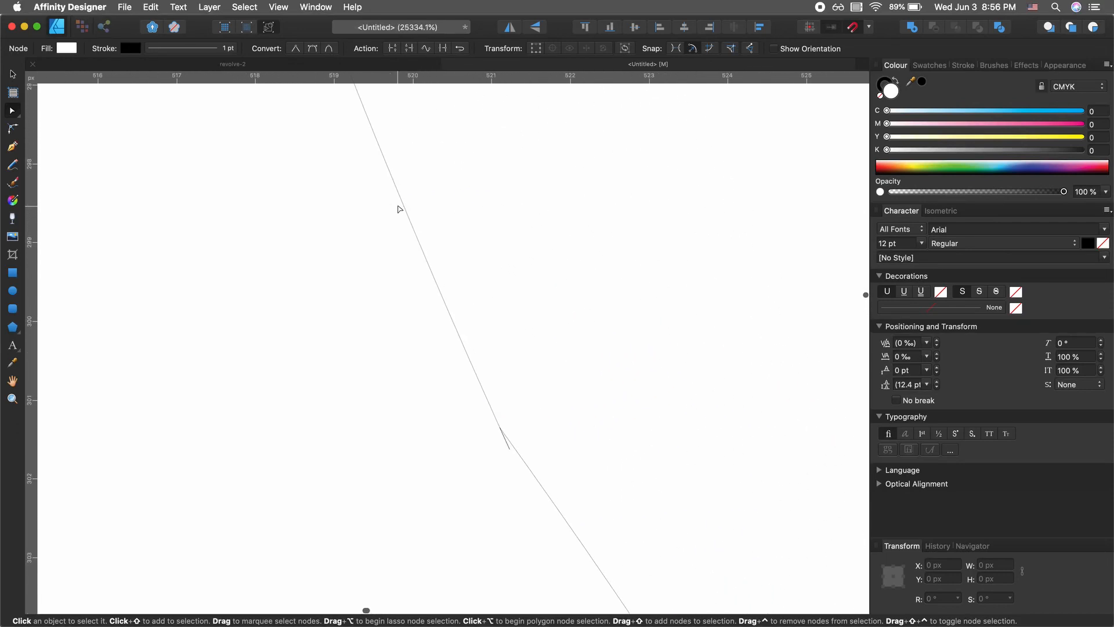
scroll(519, 444, up, 5)
drag(479, 489, 498, 462)
key(Delete)
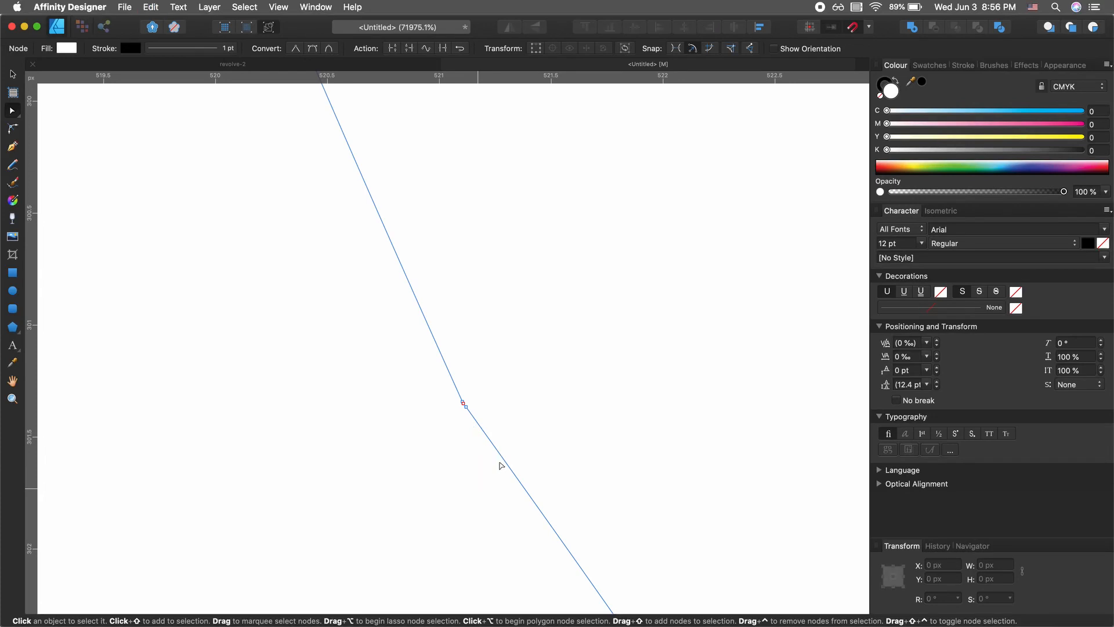
scroll(476, 452, down, 6)
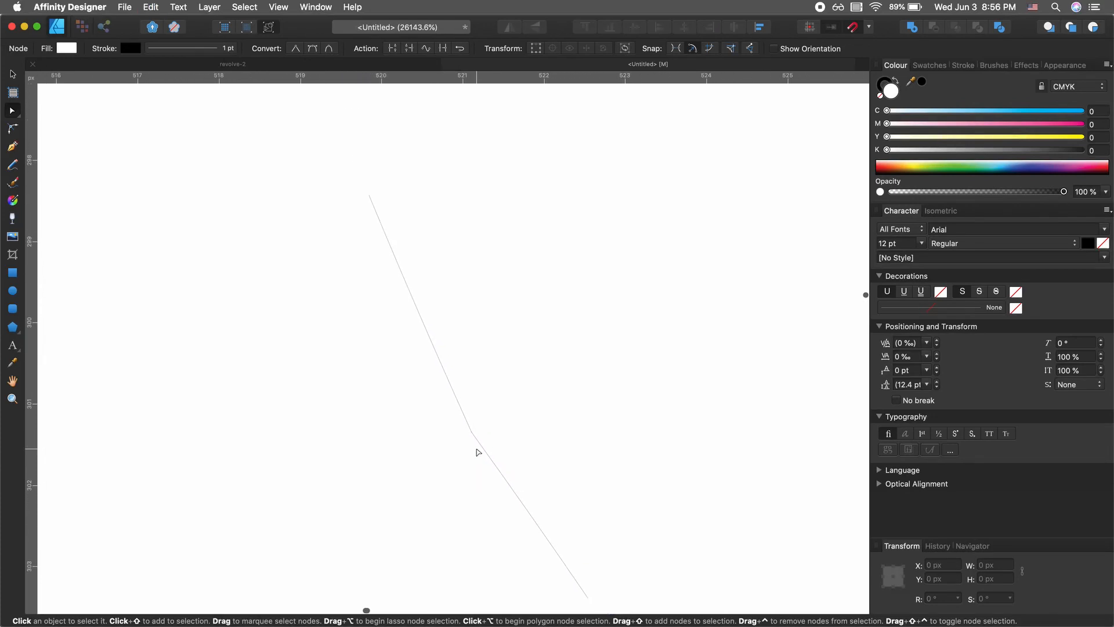
scroll(477, 452, down, 12)
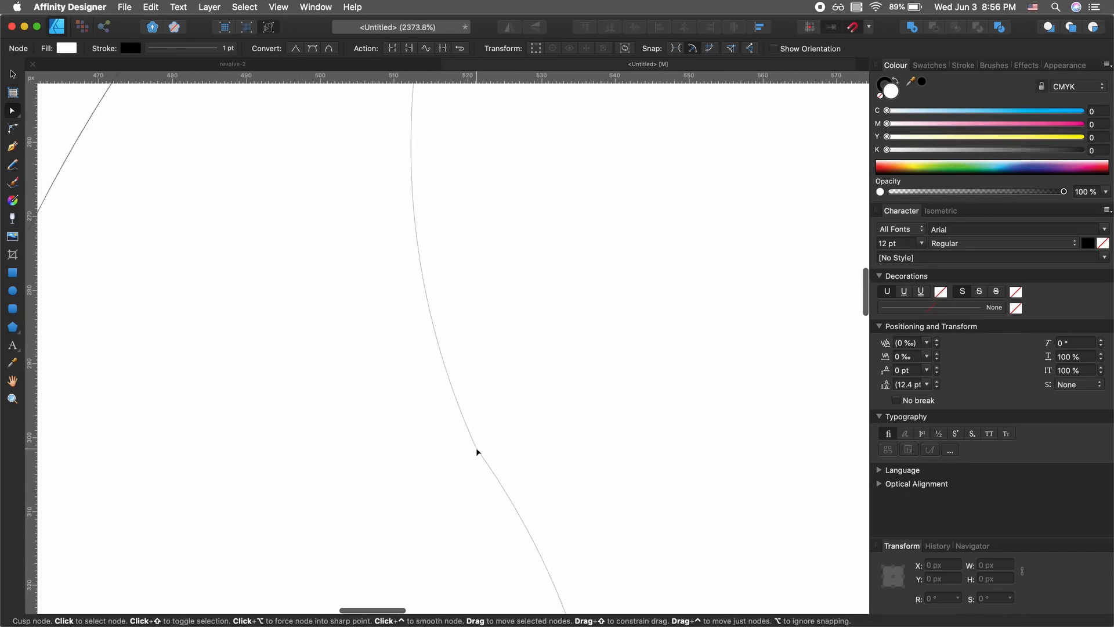
scroll(476, 452, down, 6)
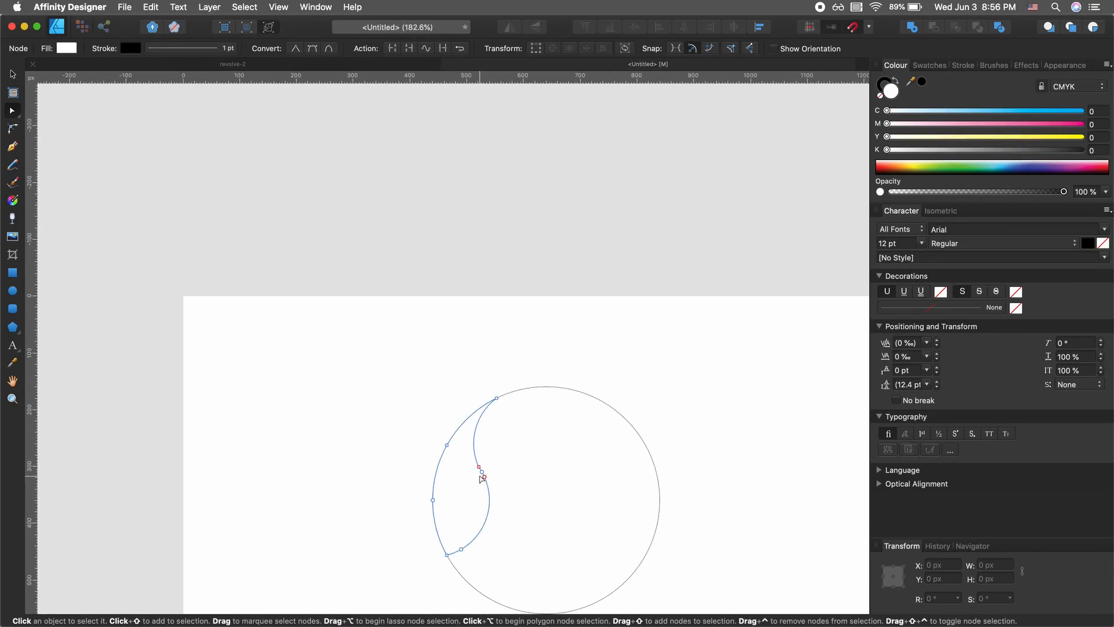
click(549, 483)
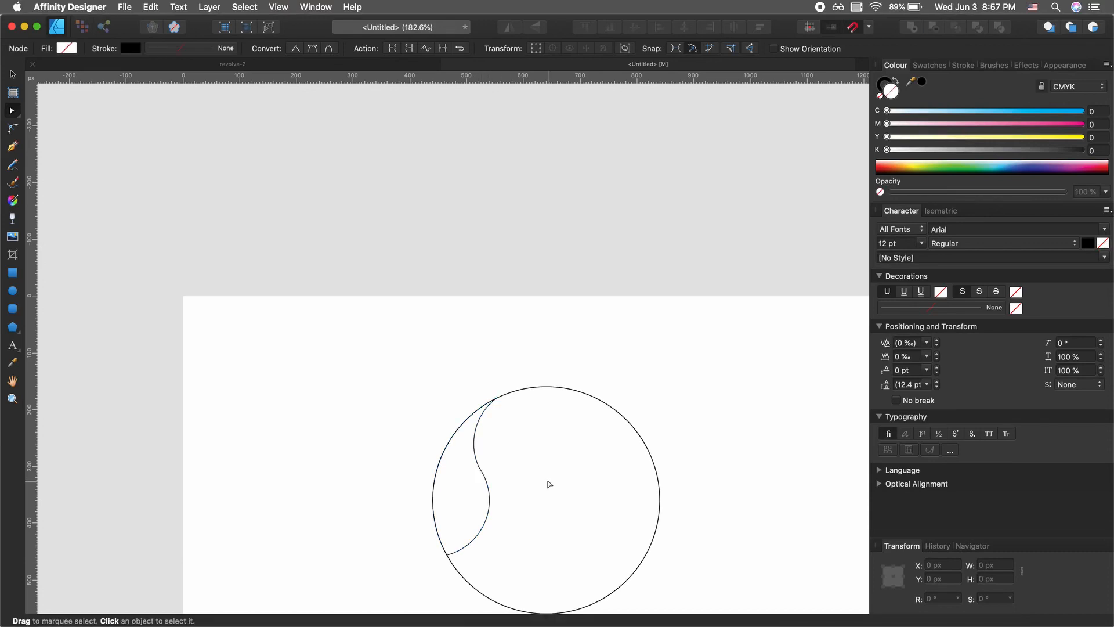
key(v)
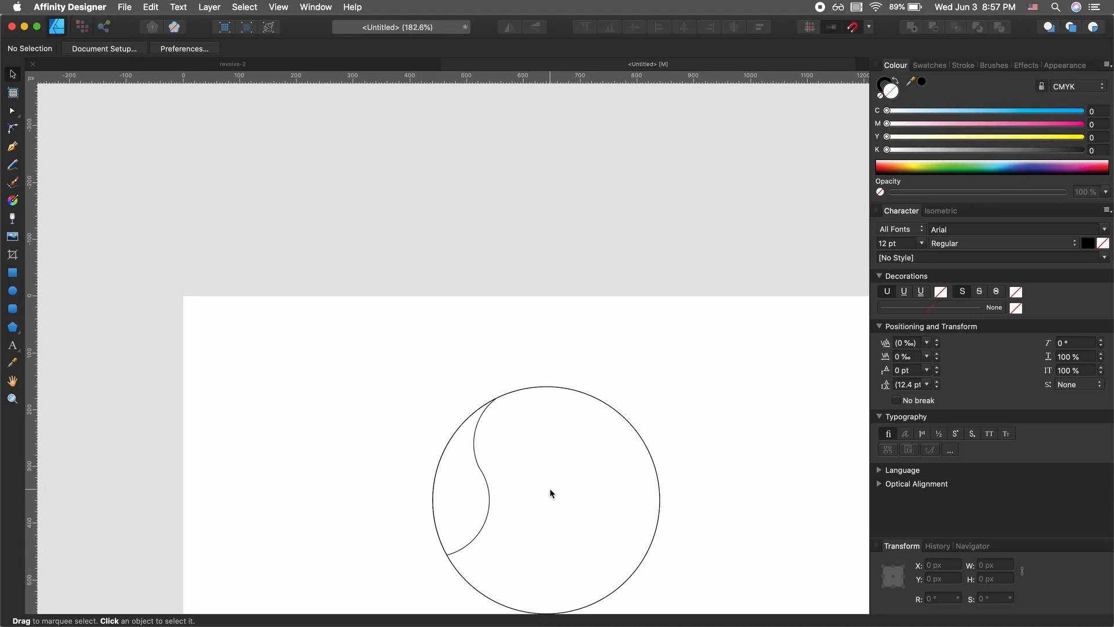
Step: Duplicate the circle with its curved segment twice, rotating the copies to -120° and 120° so three segments sit evenly around the centre
click(669, 372)
drag(669, 372, 349, 570)
scroll(348, 569, down, 3)
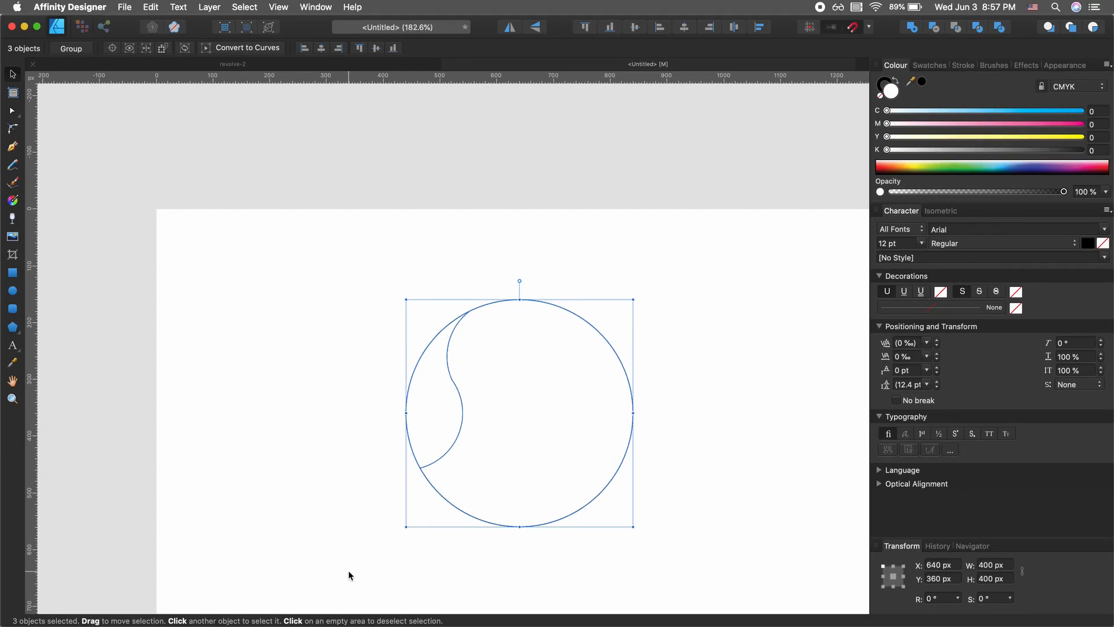
drag(640, 300, 557, 564)
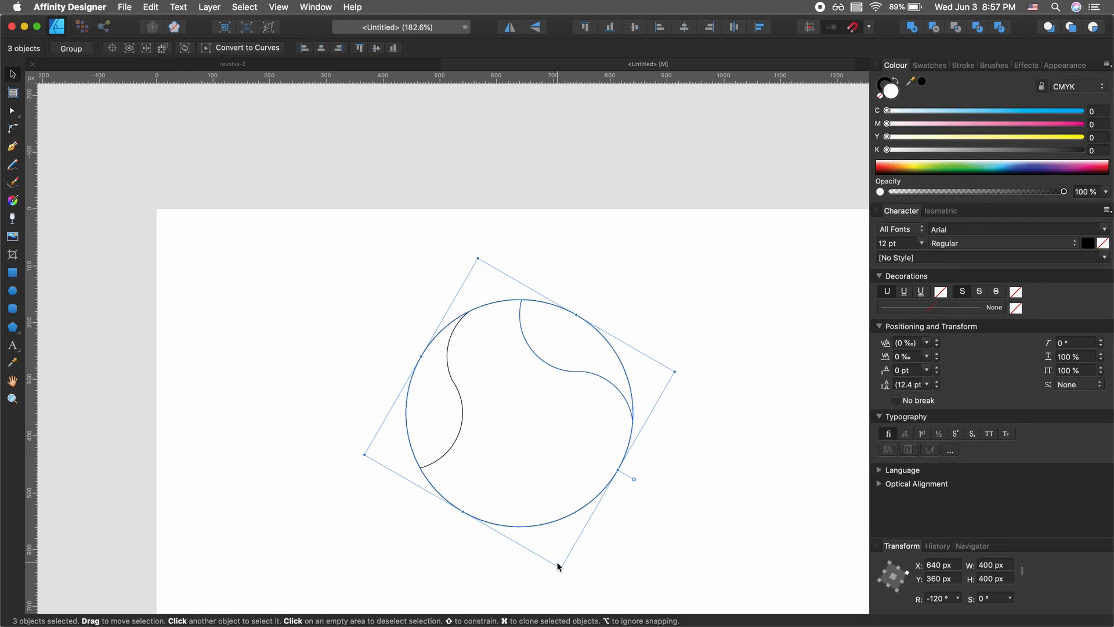
drag(680, 370, 472, 529)
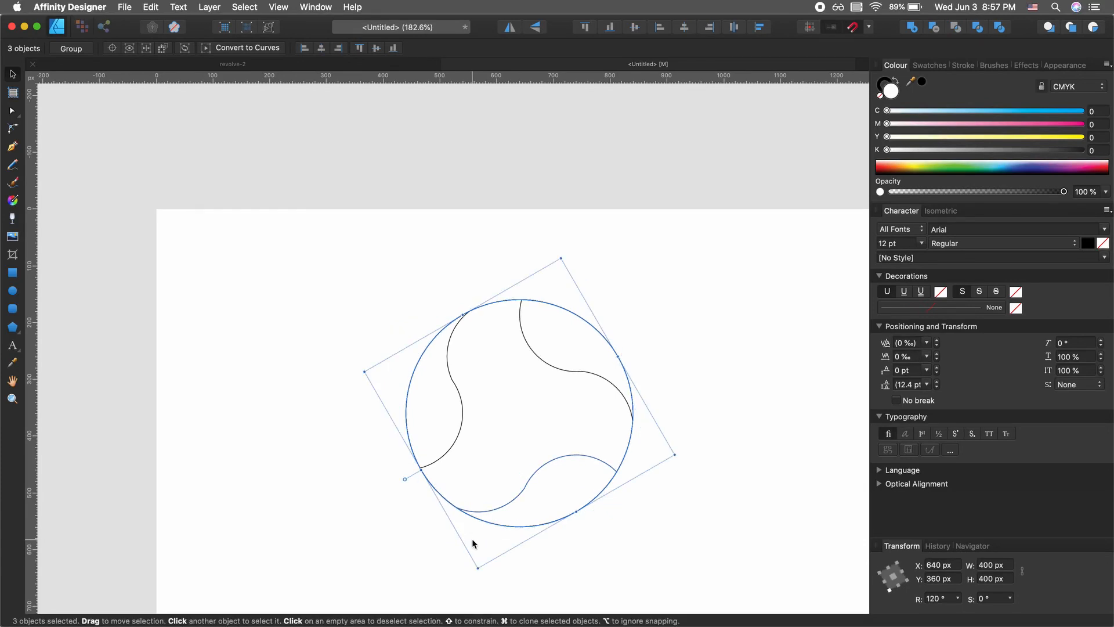
click(702, 515)
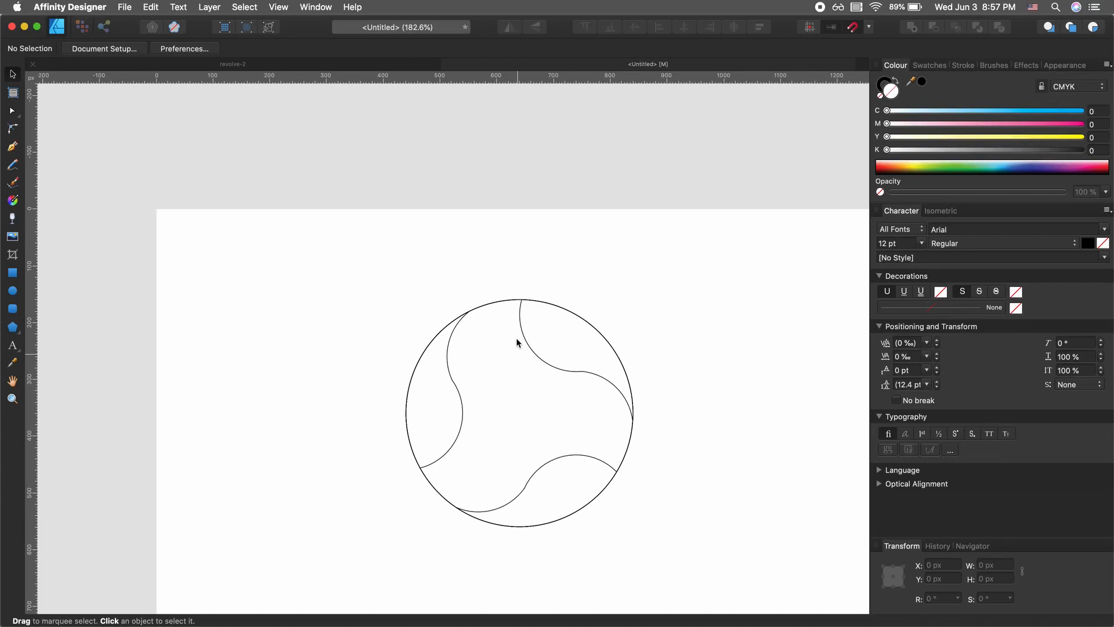
Step: Delete the circle pieces around the design, keeping only the three curved segments
click(545, 339)
shift+click(430, 401)
shift+click(572, 478)
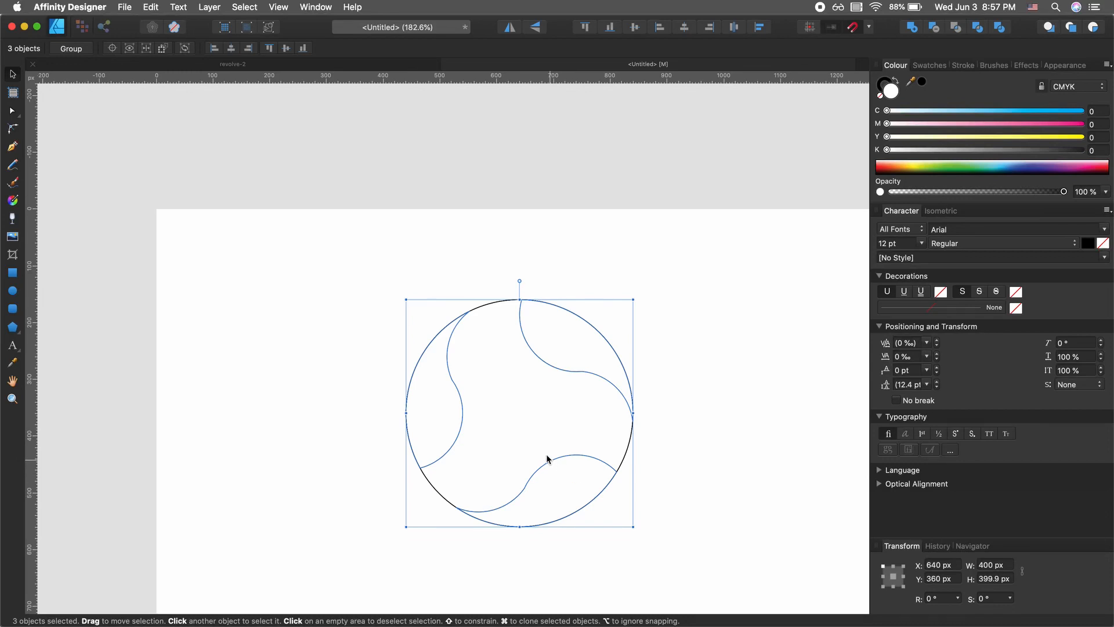
drag(491, 268, 492, 362)
key(Delete)
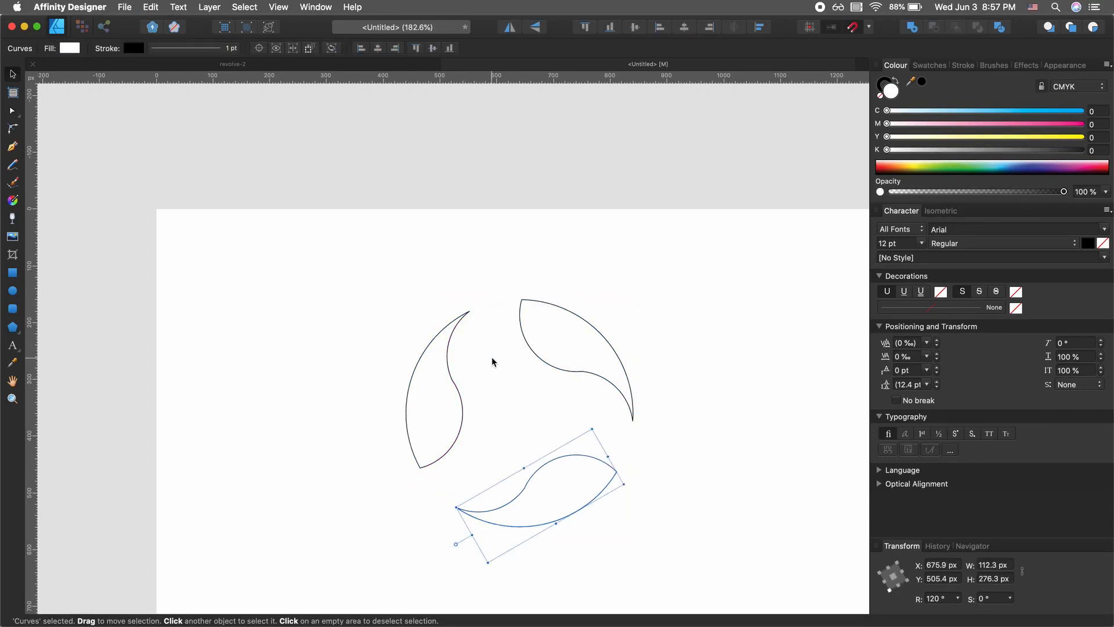
click(492, 361)
Step: Round the blunt end of each of the three curved segments with the Corner tool to a radius of about 25.1 px
drag(750, 234, 308, 572)
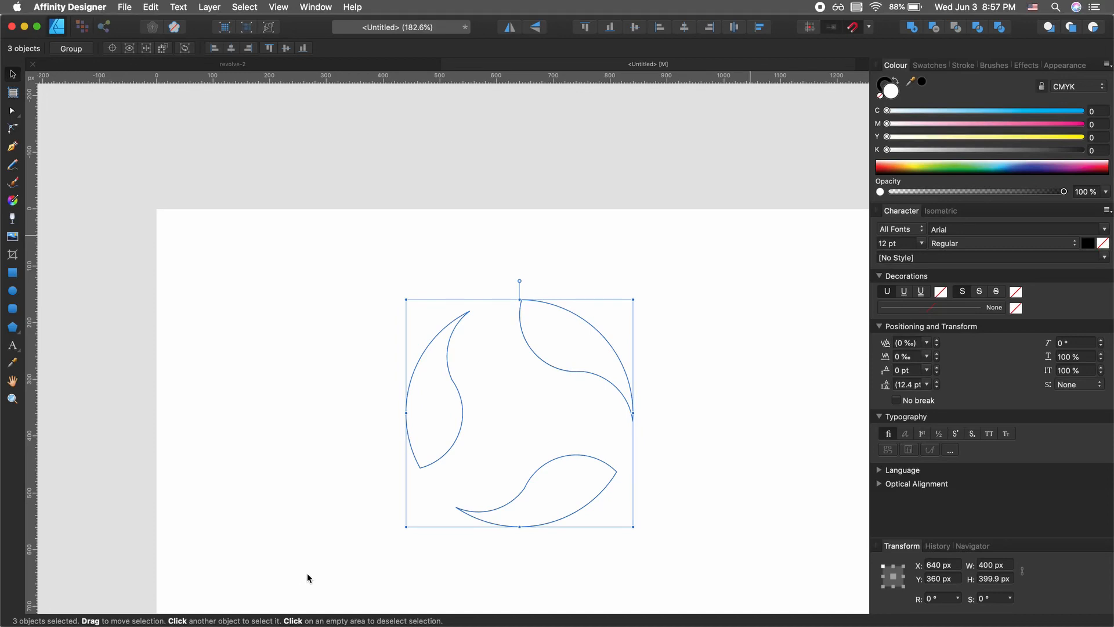
key(a)
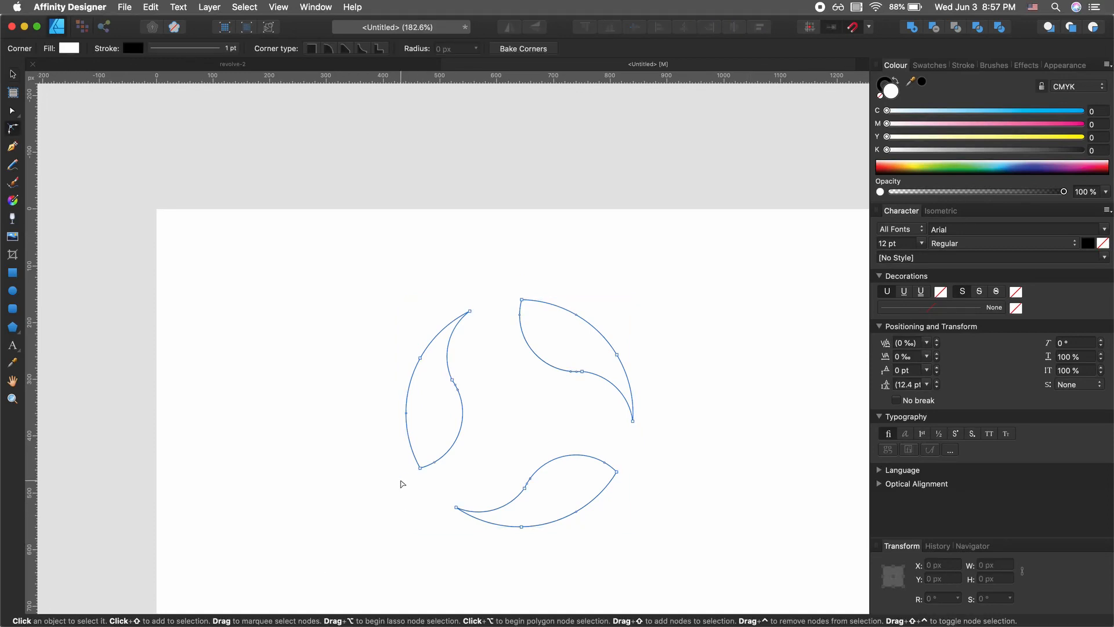
drag(407, 487, 427, 464)
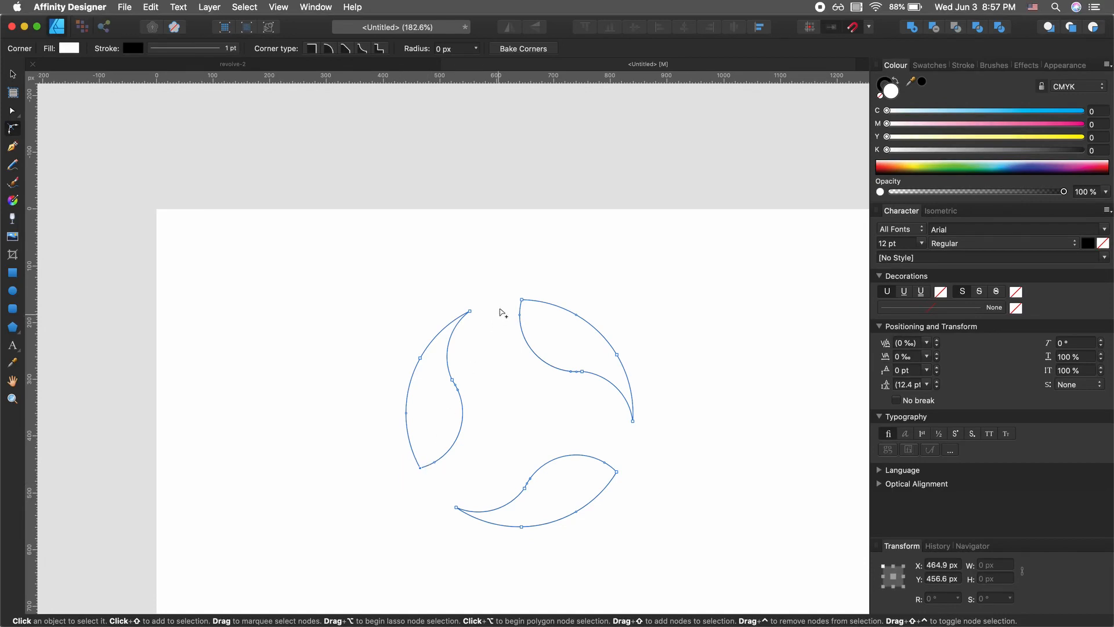
drag(516, 285, 525, 309)
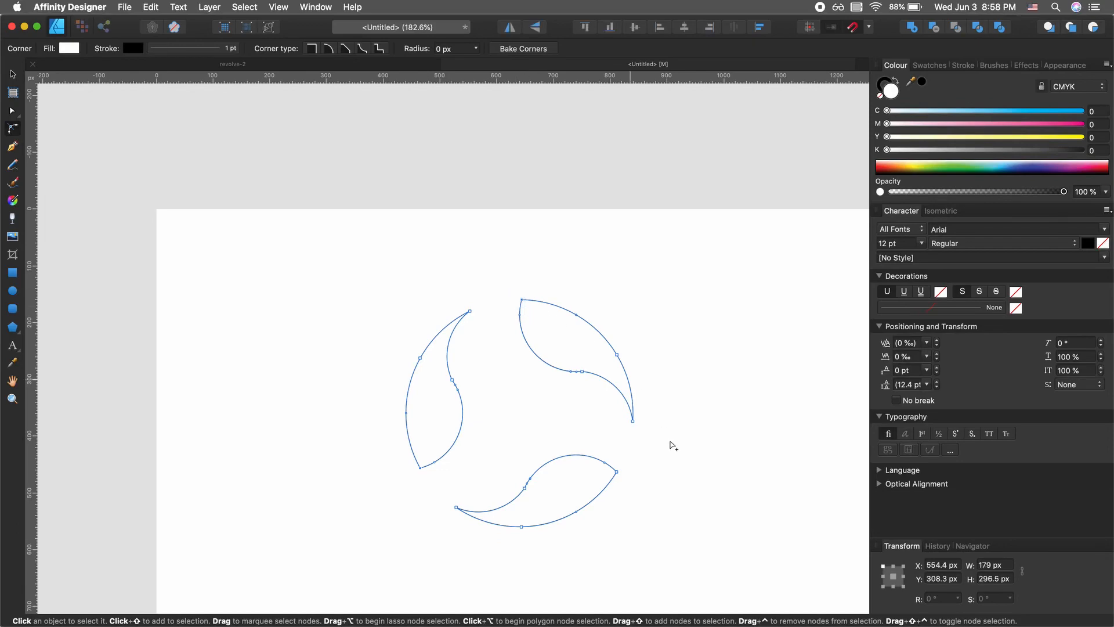
drag(650, 459, 590, 482)
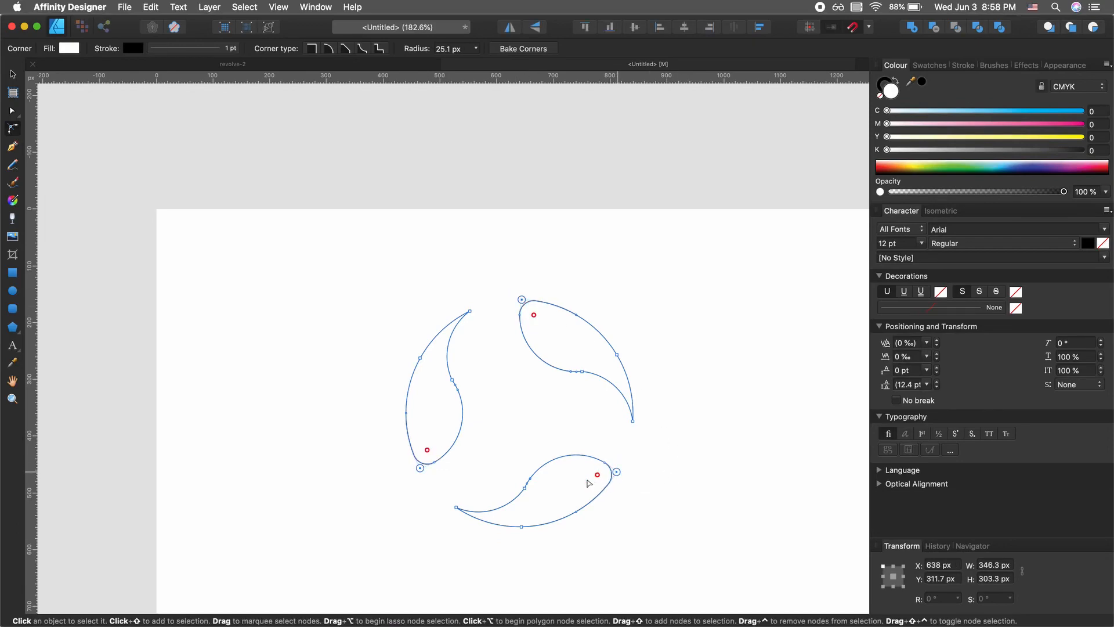
click(648, 470)
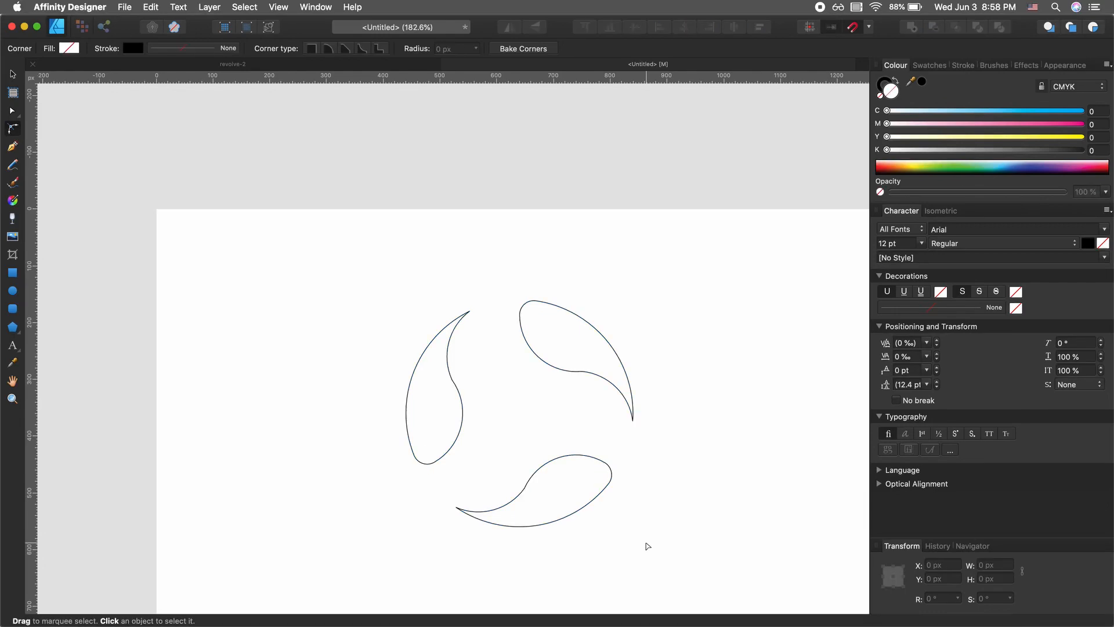
Step: Duplicate the three rounded segments and flip the copies horizontally
key(v)
drag(688, 237, 380, 550)
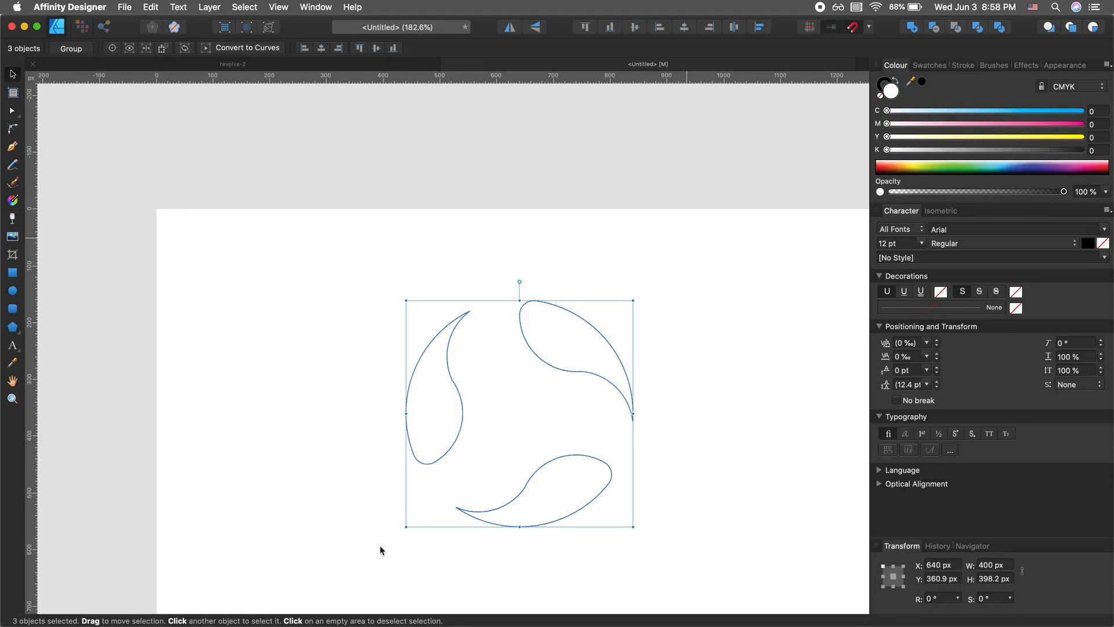
click(509, 27)
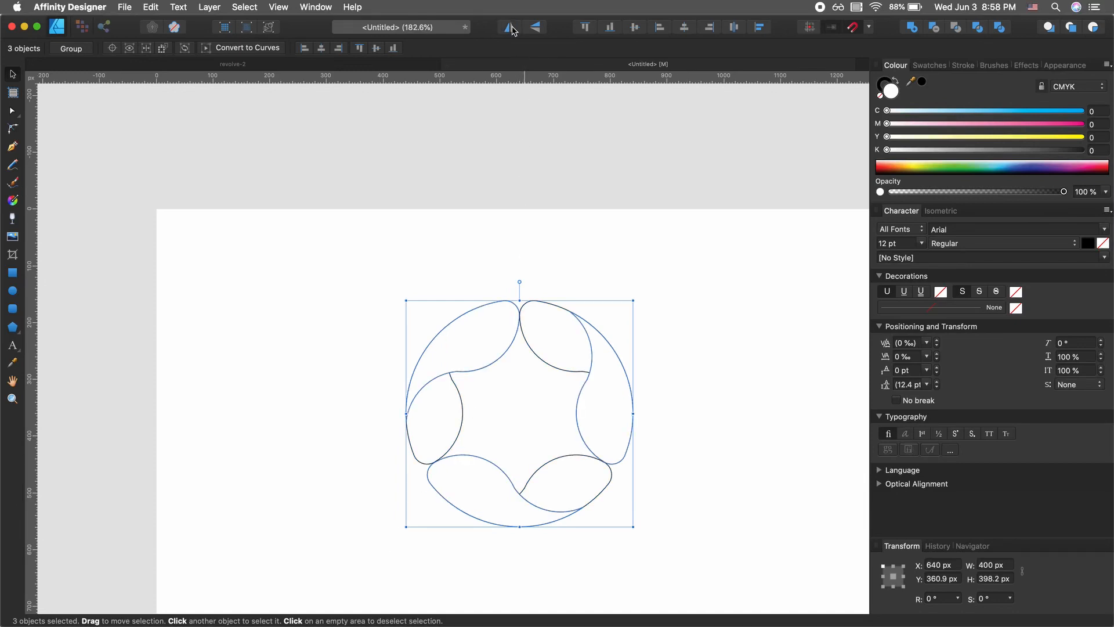
Step: Rotate the mirrored copies to about 17.1° so each overlaps an original segment, and deselect them
key(a)
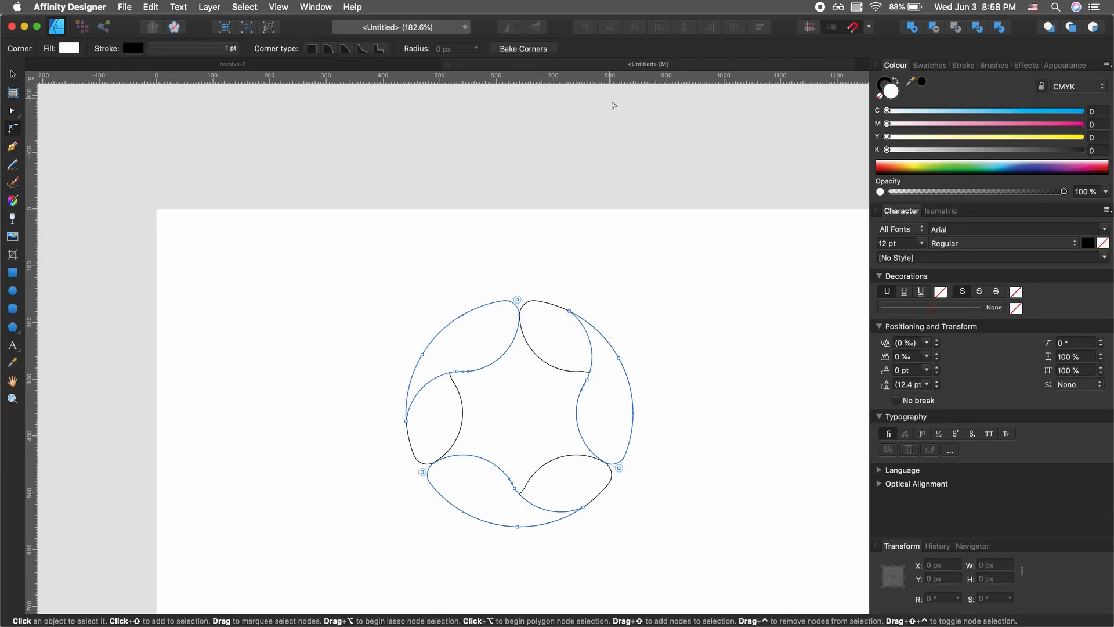
key(v)
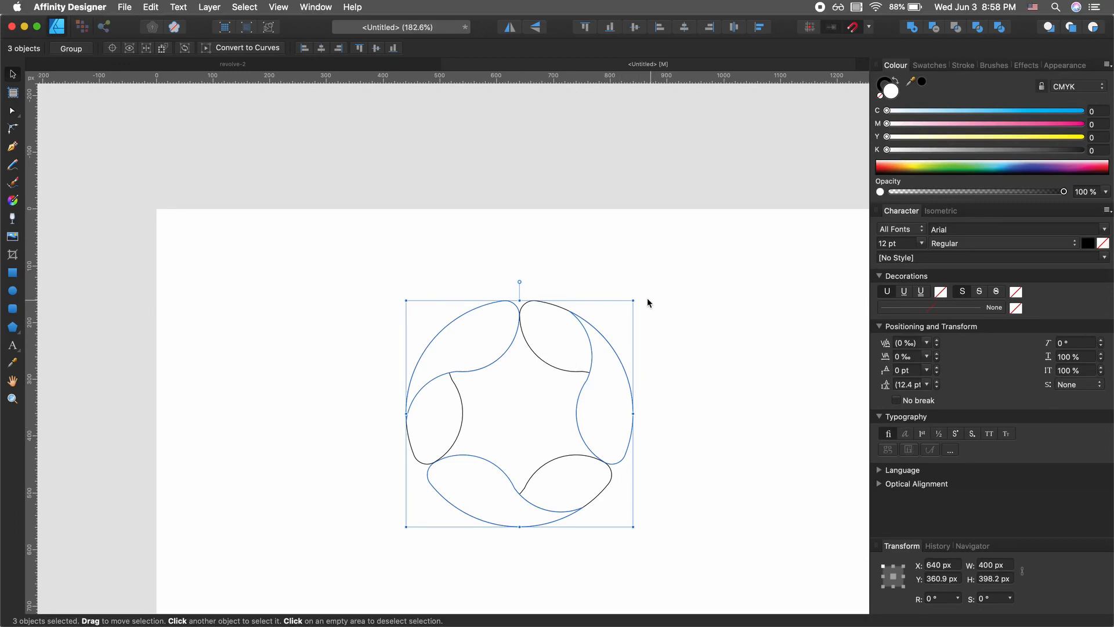
drag(637, 298, 602, 274)
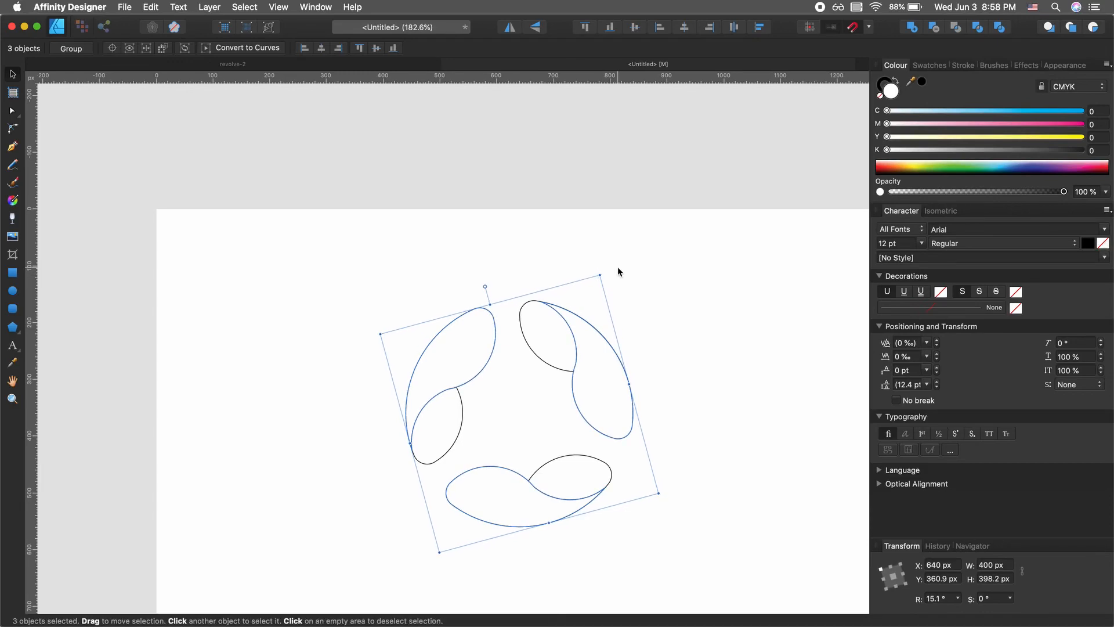
drag(604, 268, 556, 250)
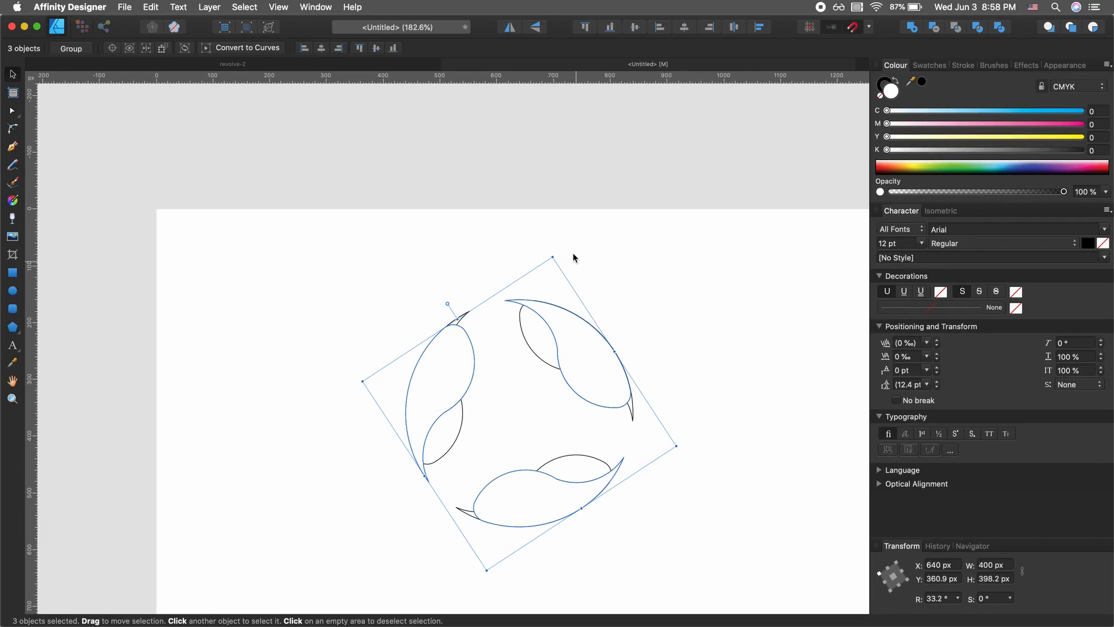
drag(552, 253, 593, 272)
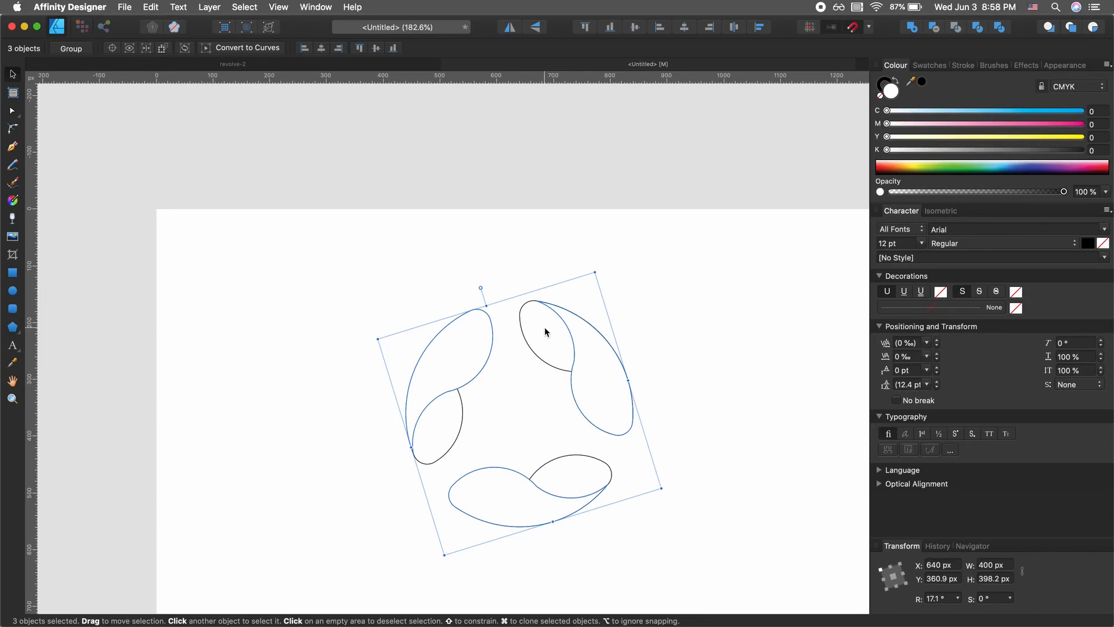
click(662, 298)
scroll(667, 293, down, 3)
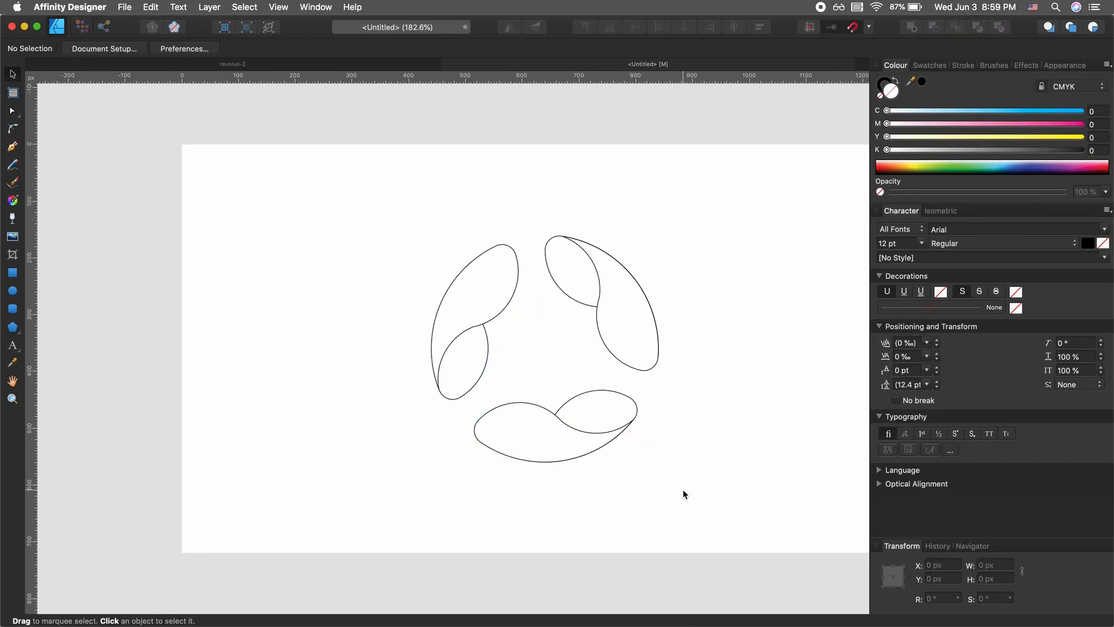
scroll(607, 453, up, 2)
scroll(607, 453, right, 2)
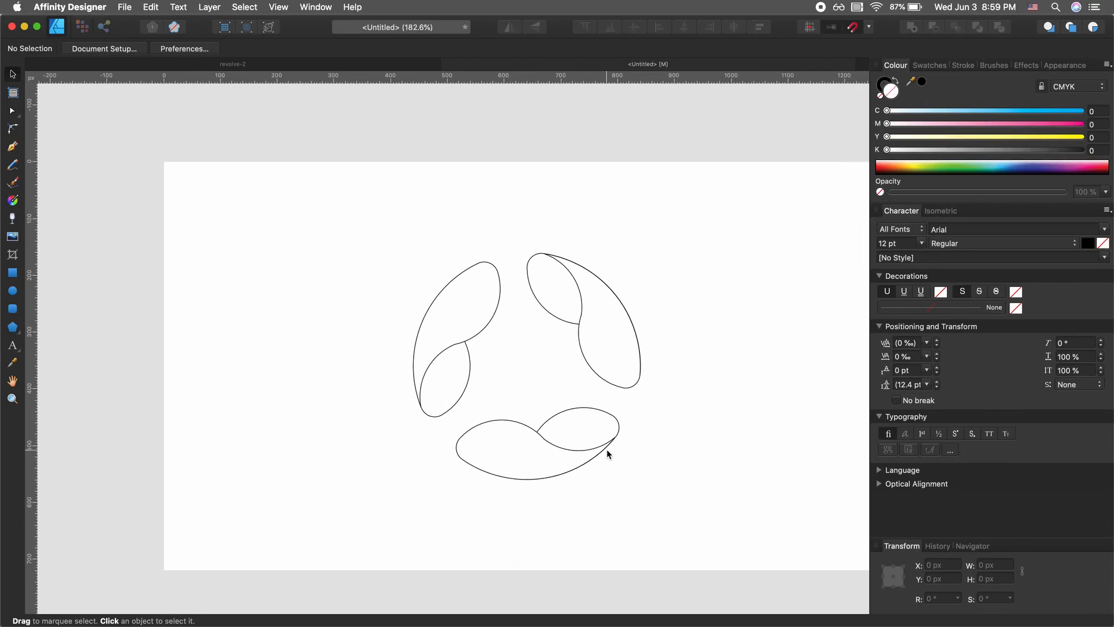
key(m)
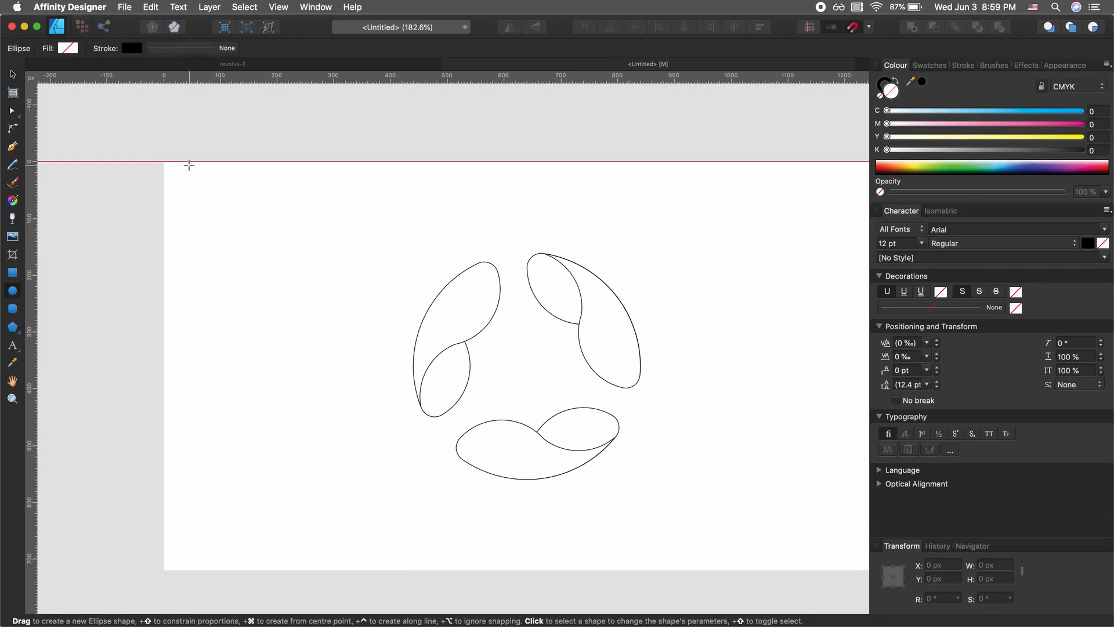
scroll(186, 165, right, 3)
scroll(188, 164, down, 1)
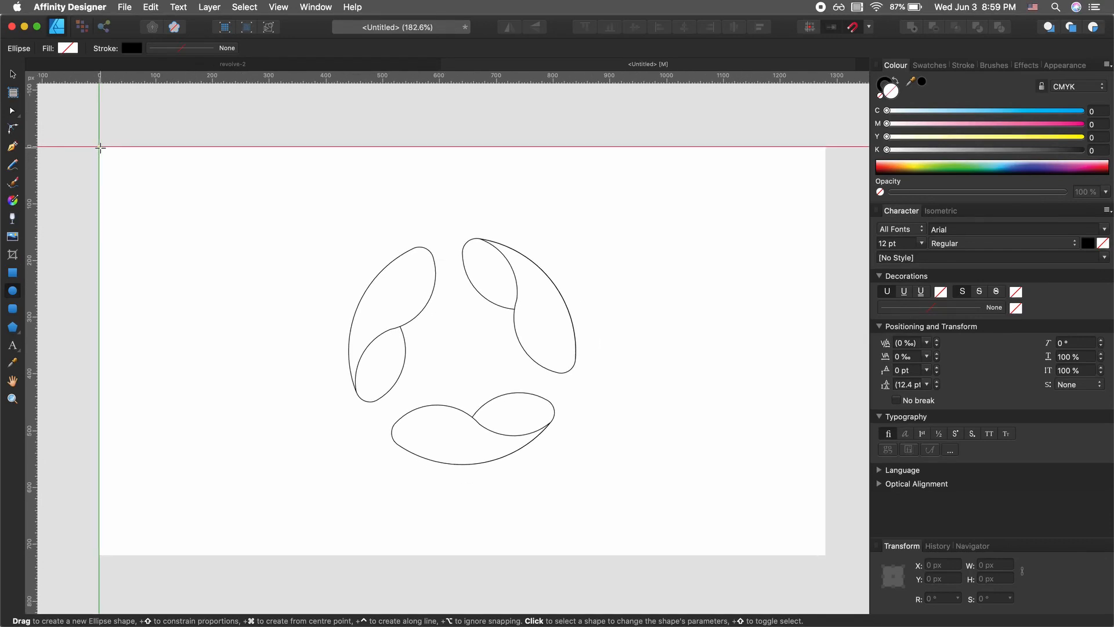
drag(100, 147, 534, 461)
key(super+z)
Step: Draw a 1280 × 720 px rectangle covering the whole artboard and remove its stroke
click(12, 273)
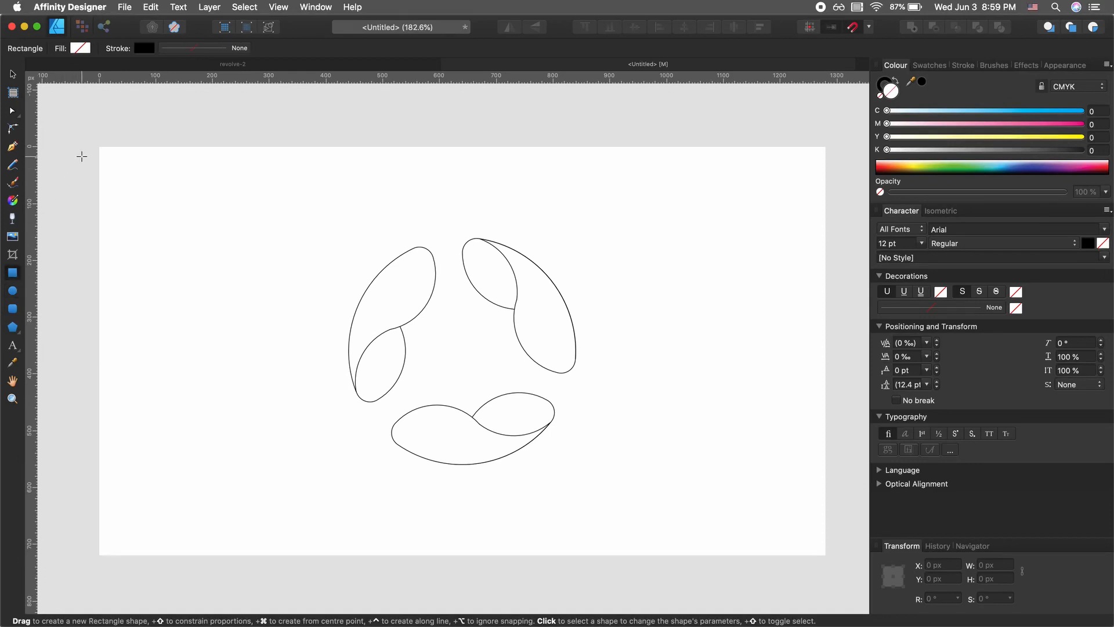
drag(99, 146, 805, 554)
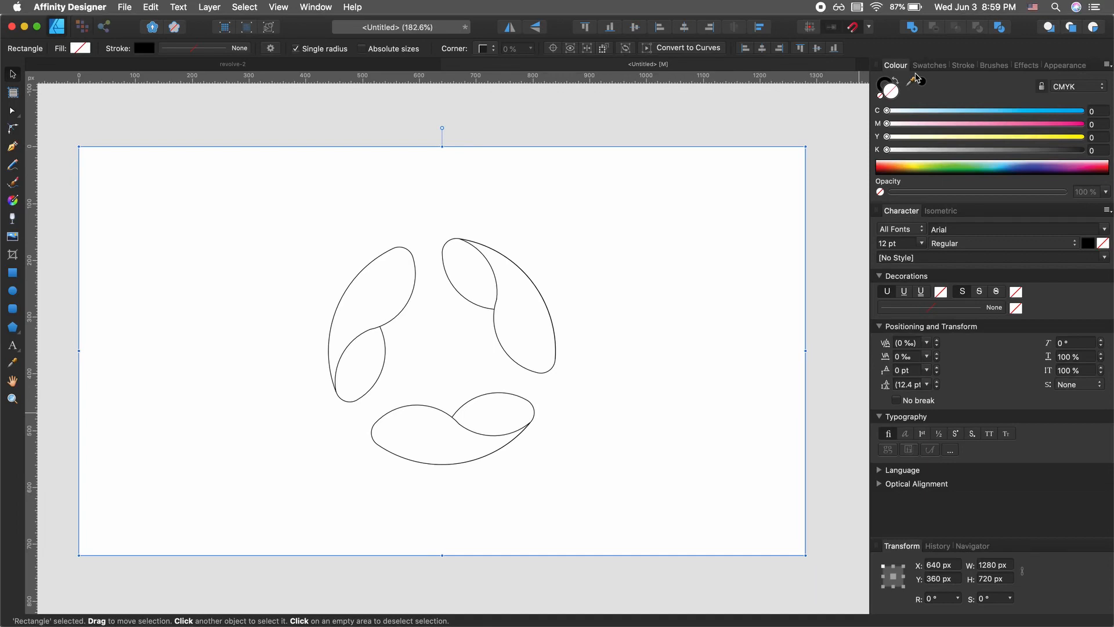
click(888, 85)
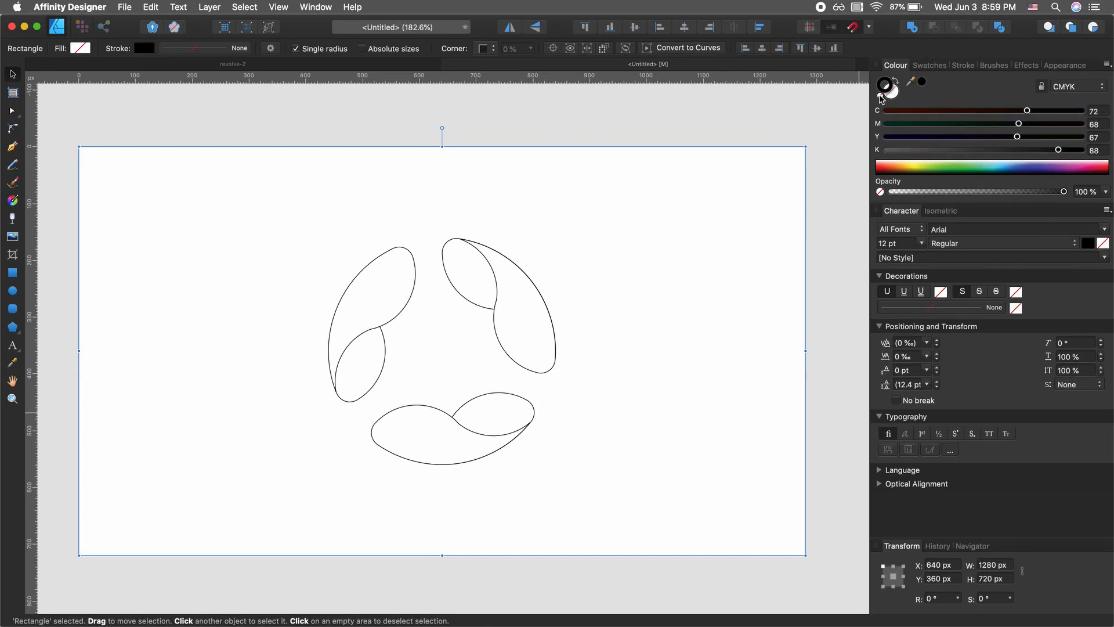
click(880, 96)
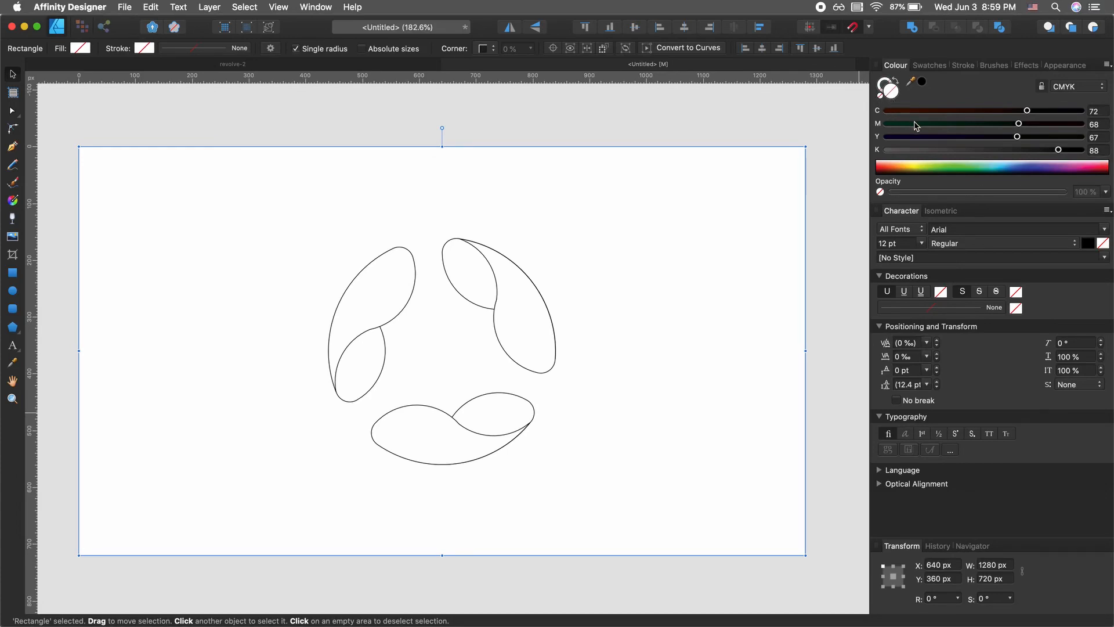
Step: Fill the rectangle with a violet blue of C 88, M 83, Y 0, K 0
click(940, 137)
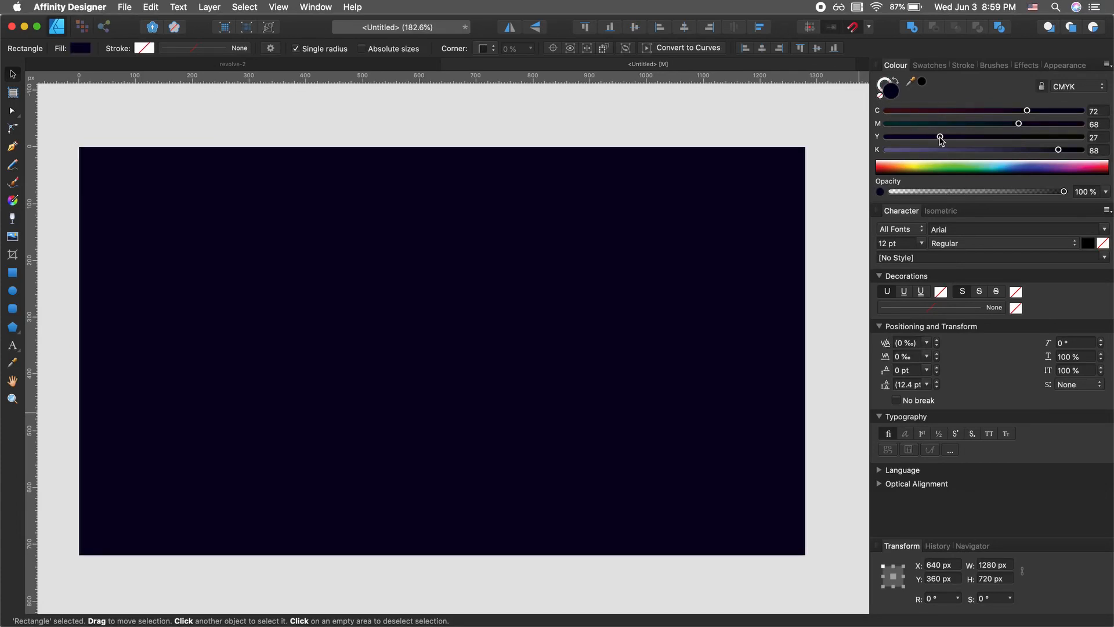
click(893, 150)
drag(890, 151, 871, 152)
drag(1028, 110, 1048, 124)
drag(939, 138, 874, 146)
drag(1040, 110, 1057, 111)
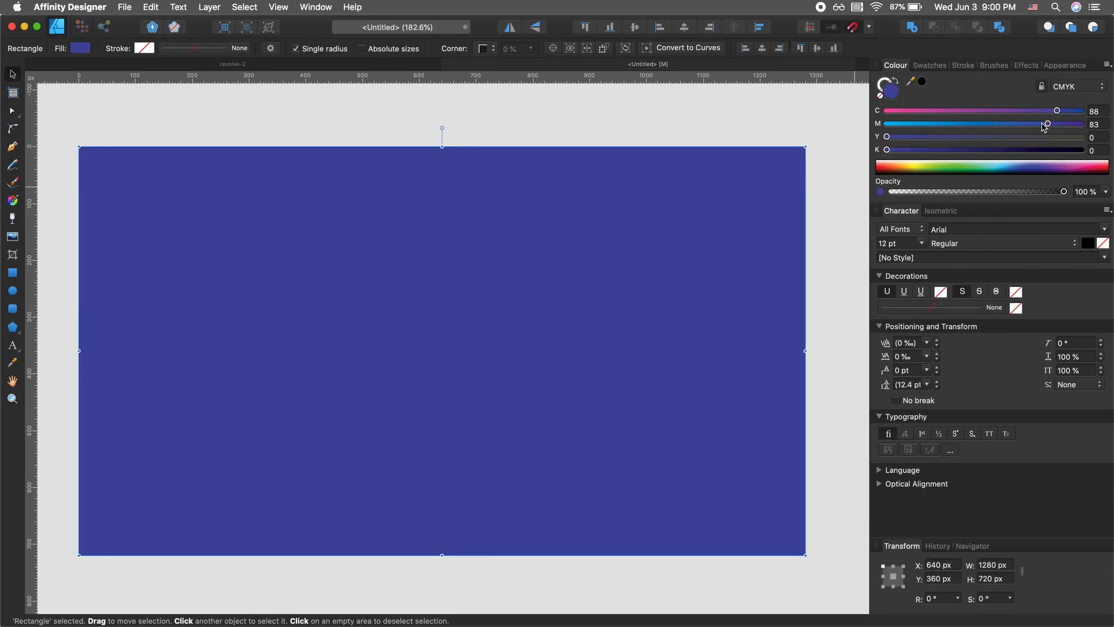
Step: Darken the rectangle's fill to a navy of C 72, M 67, Y 0, K 63, keeping the CMYK colour model
click(1085, 89)
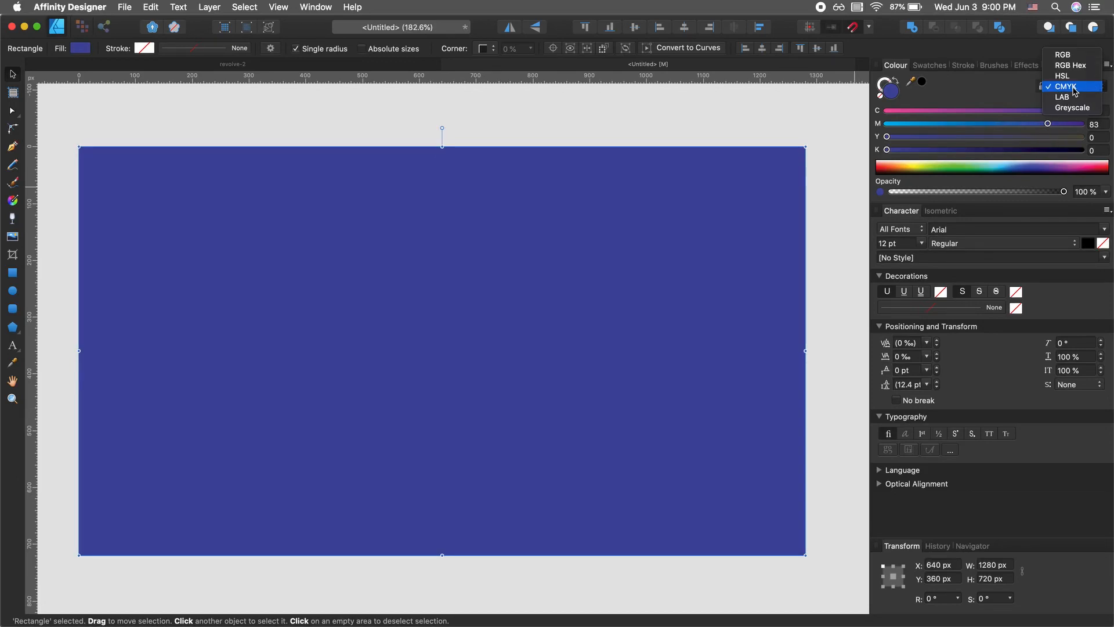
click(1089, 88)
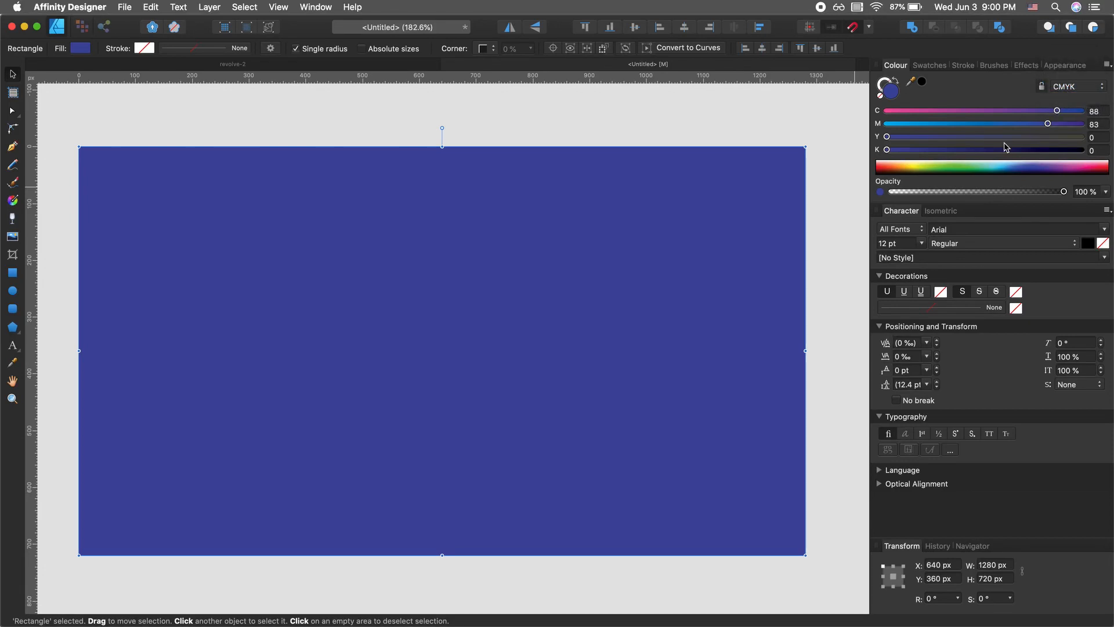
click(1075, 88)
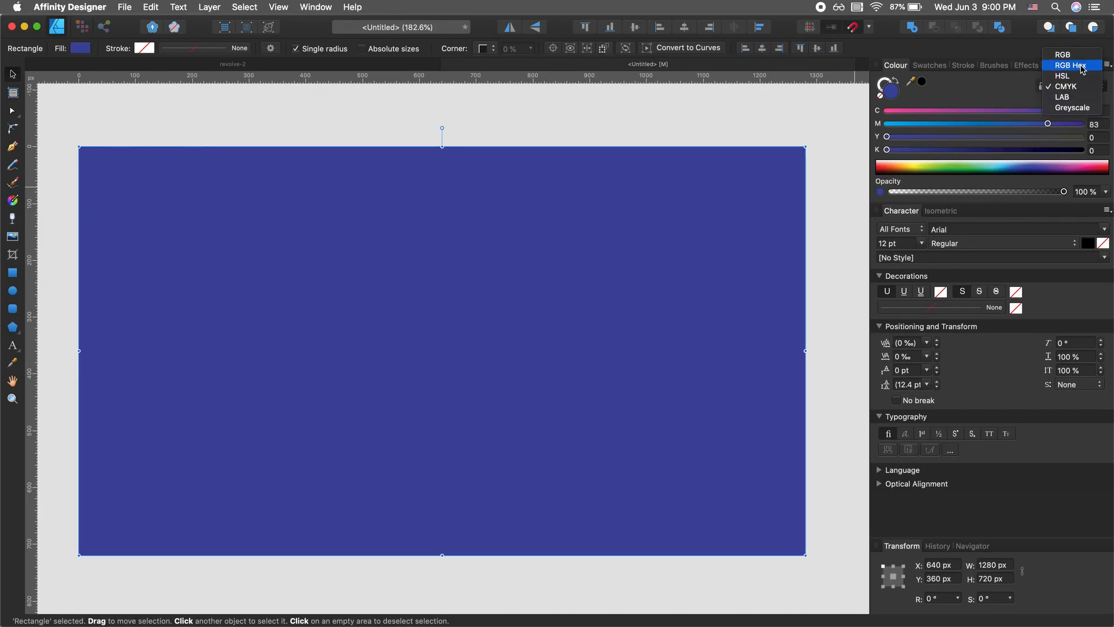
click(985, 100)
click(1010, 149)
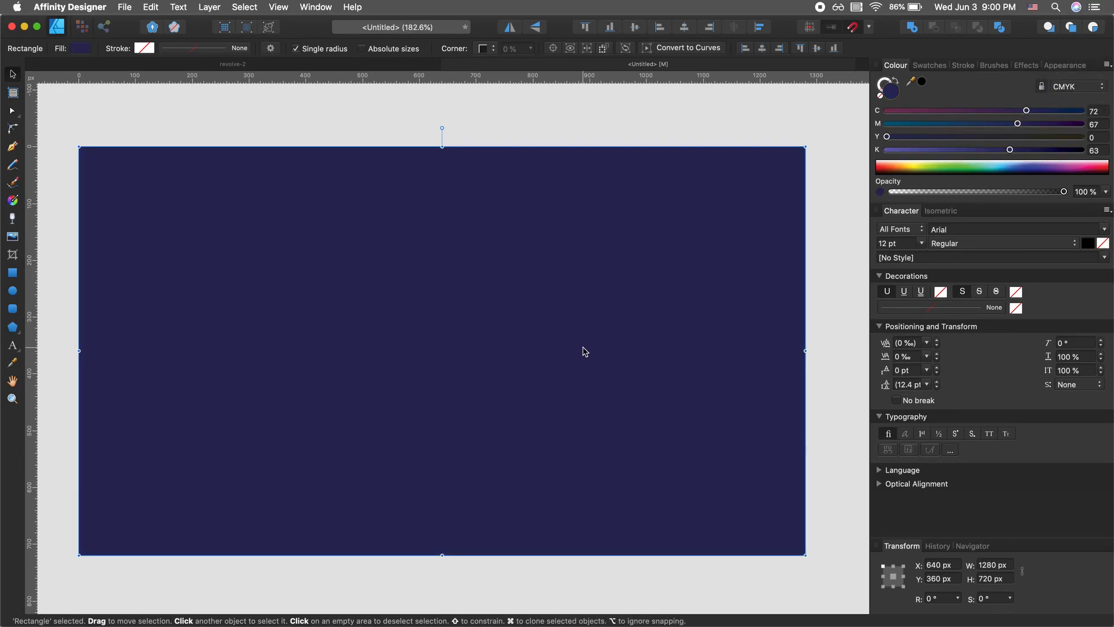
Step: Send the navy rectangle behind the logo segments, lock it as the background and deselect it
key(super+shift+bracketleft)
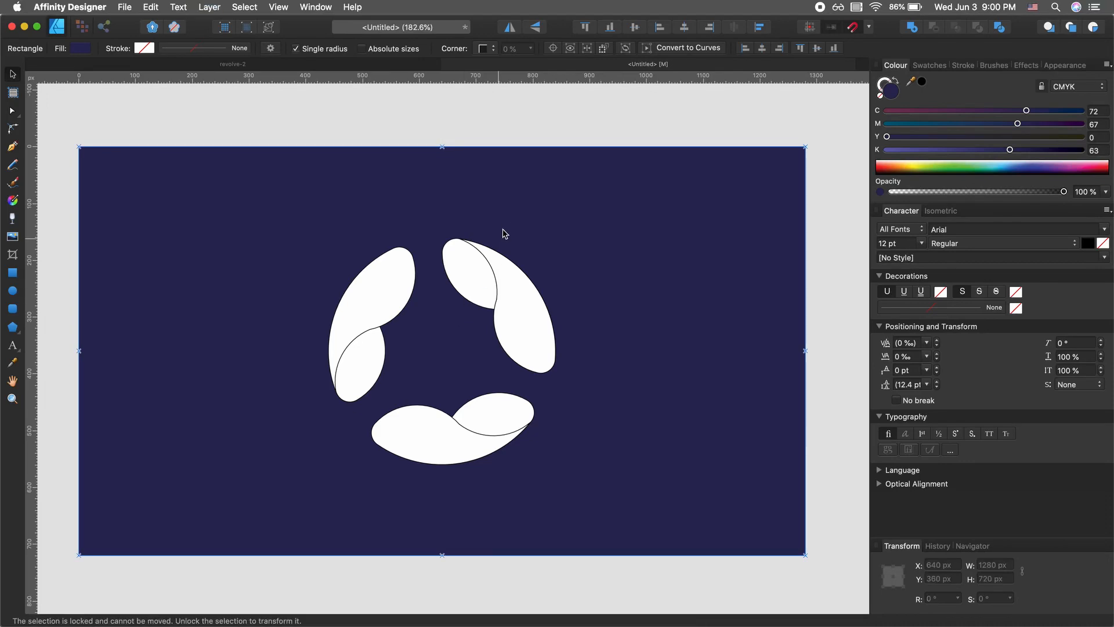
drag(534, 117, 582, 313)
drag(592, 120, 651, 270)
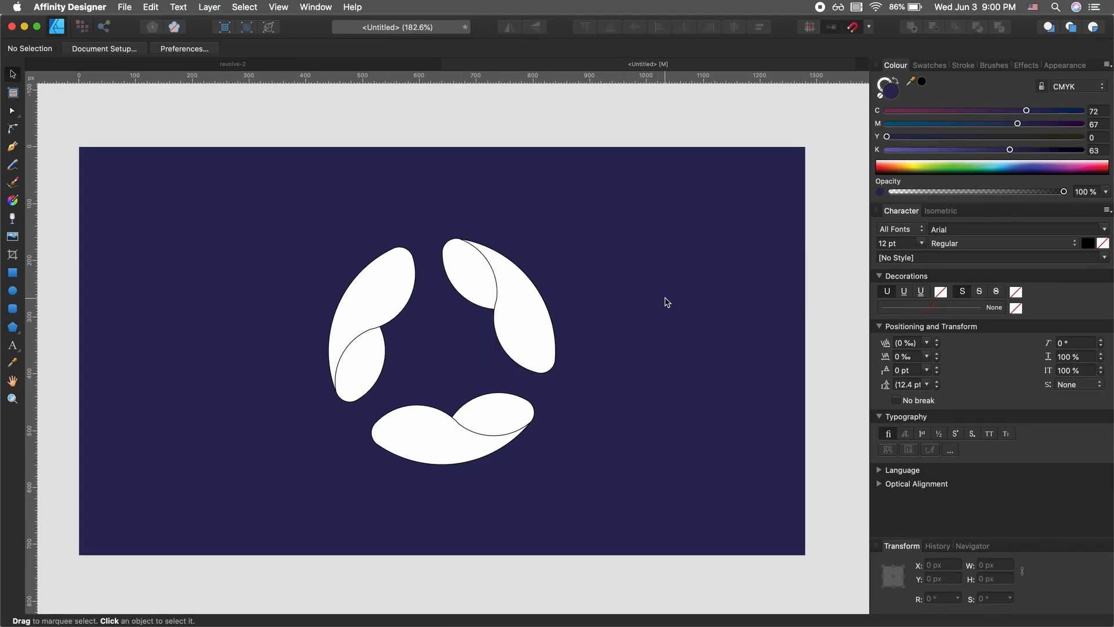
Step: Select all six curves of the logo and remove their stroke
drag(698, 189, 281, 493)
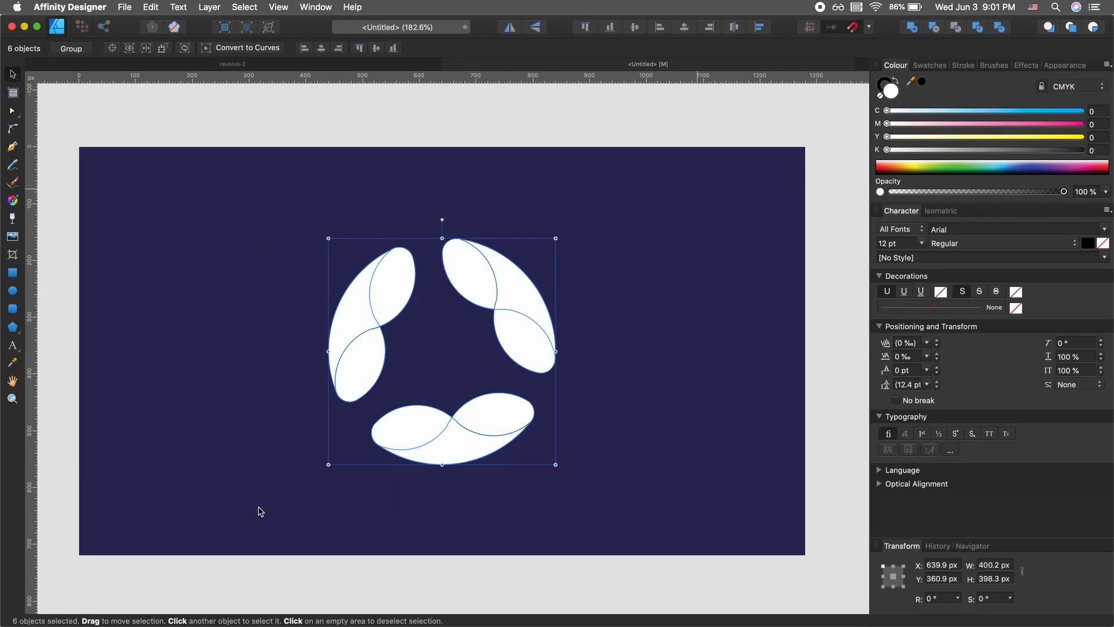
click(880, 80)
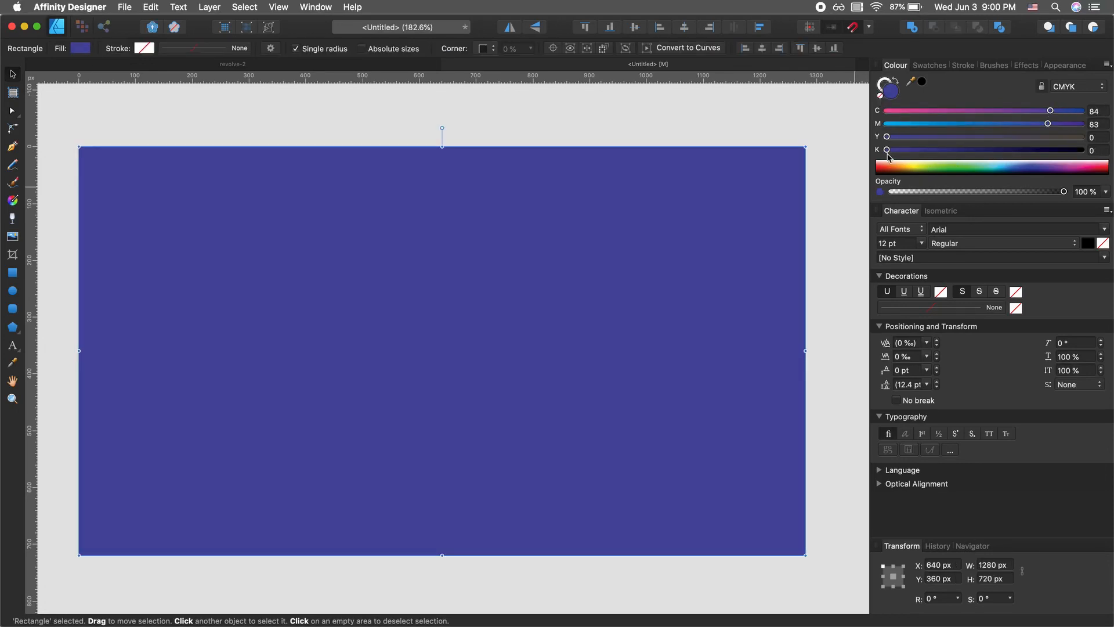
drag(987, 150, 1023, 116)
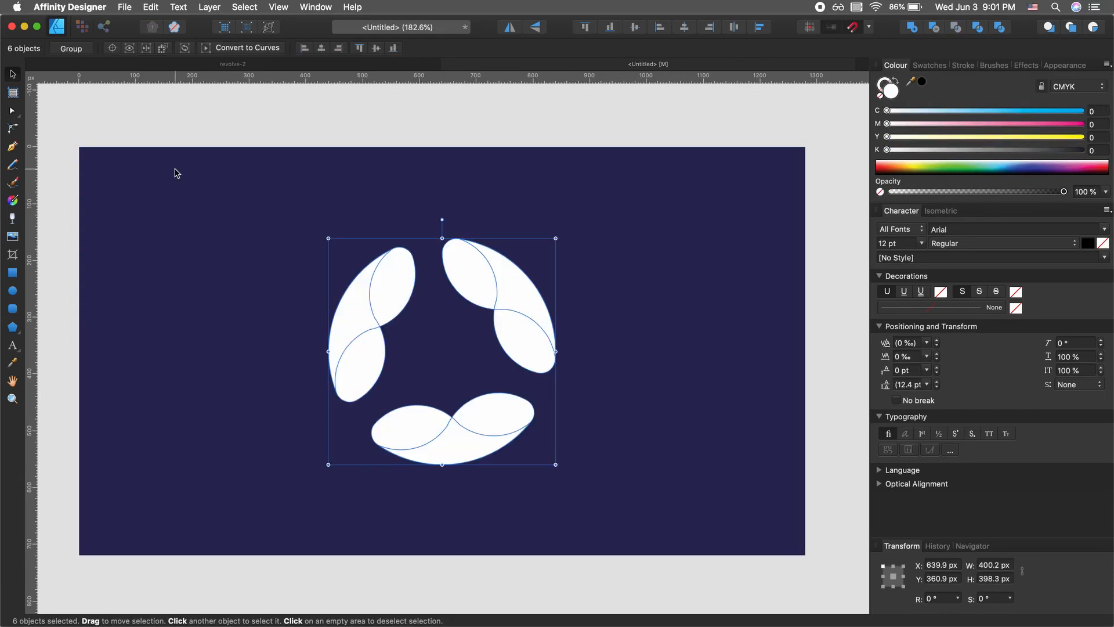
Step: Give all six curves a linear gradient fill with the end stop coloured orange-yellow, M 26 and Y 90
key(a)
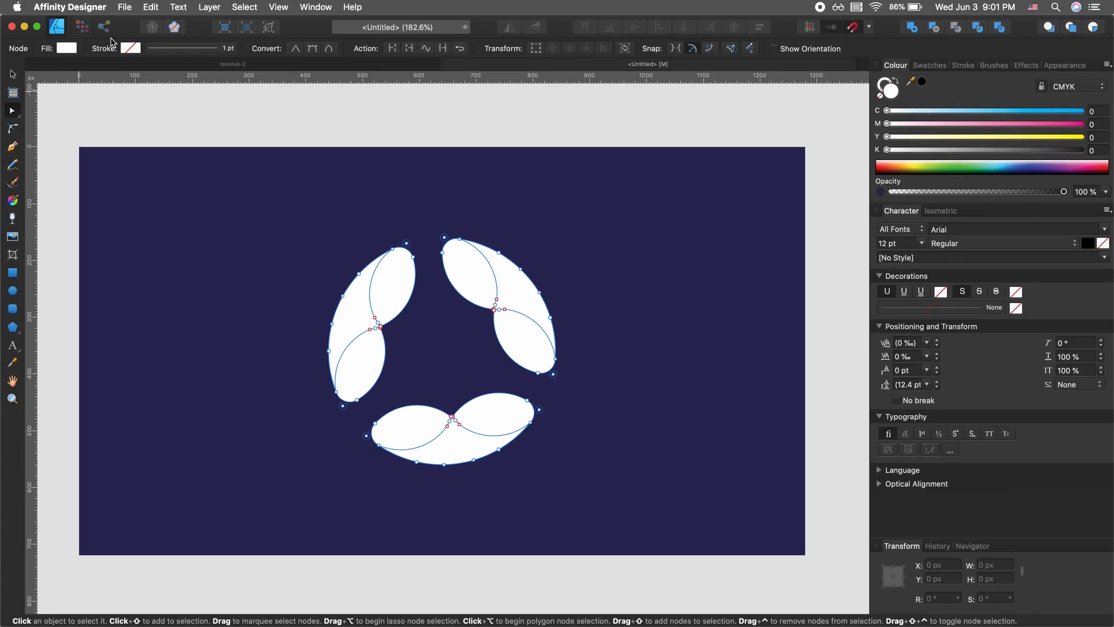
click(65, 48)
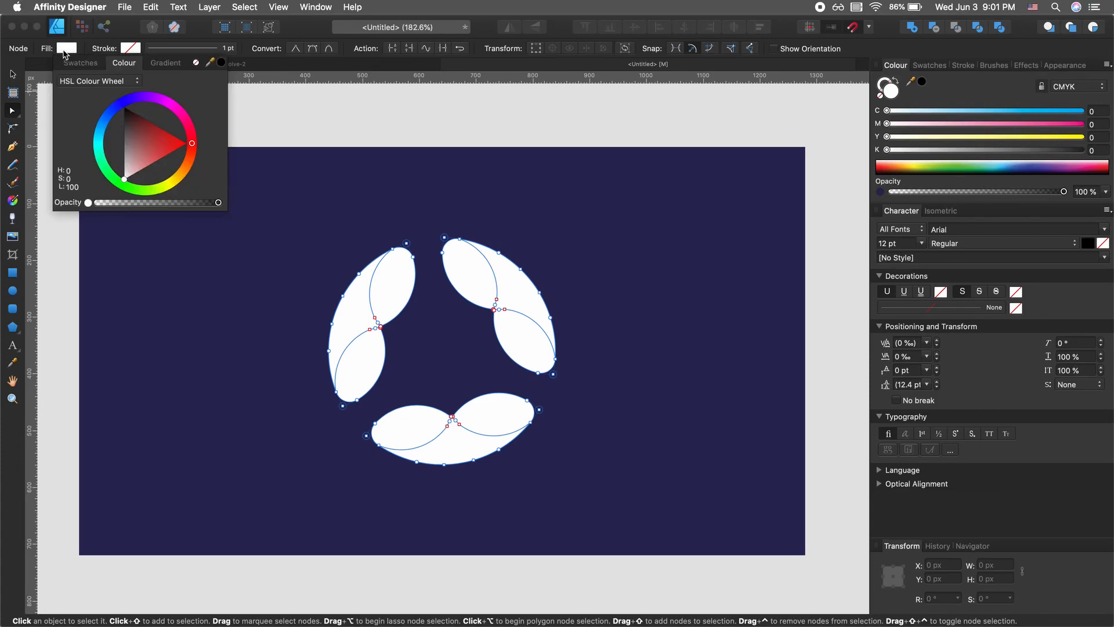
click(158, 67)
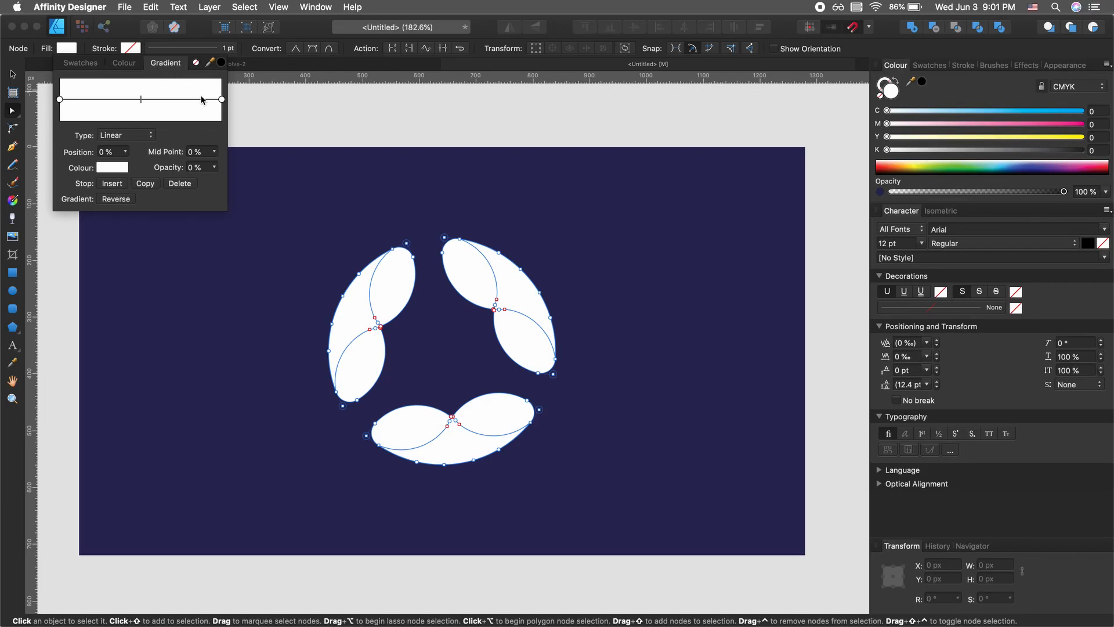
click(221, 100)
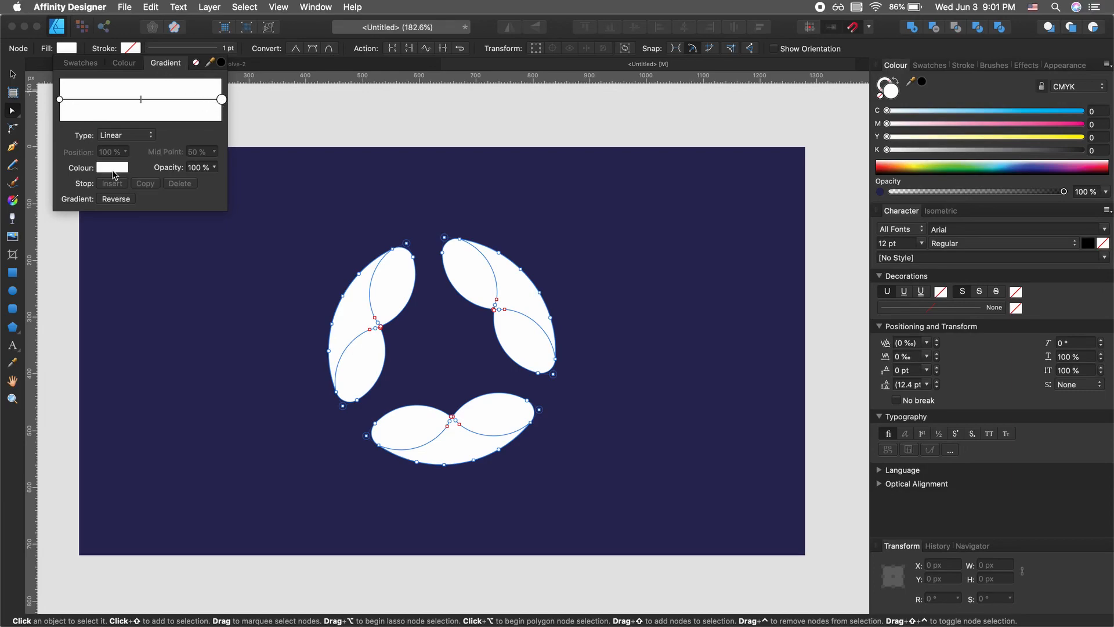
click(113, 168)
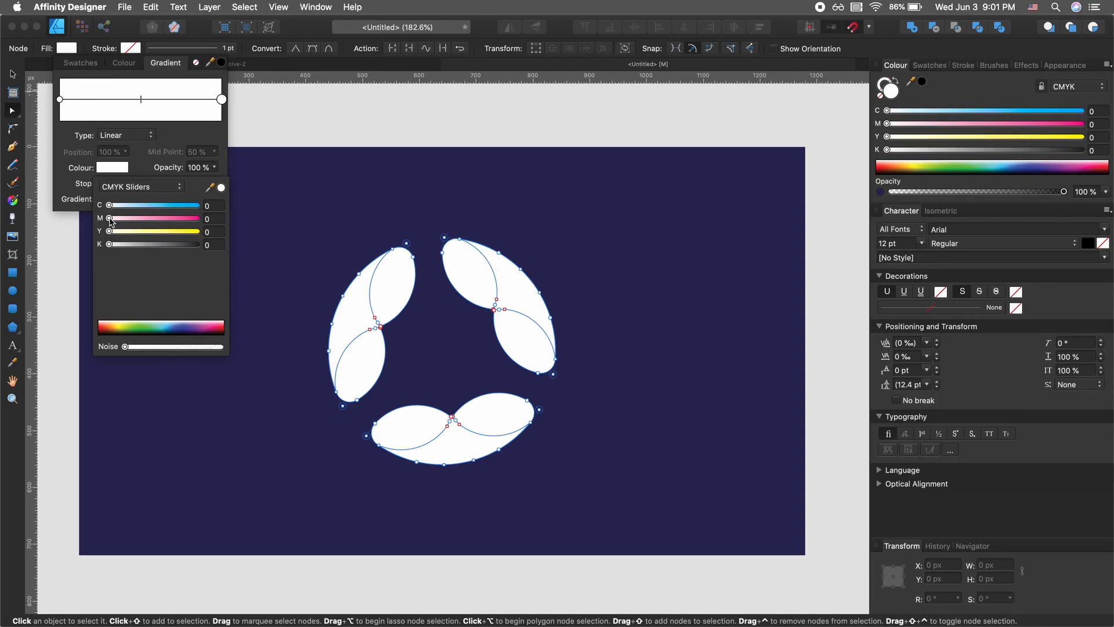
drag(110, 219, 188, 234)
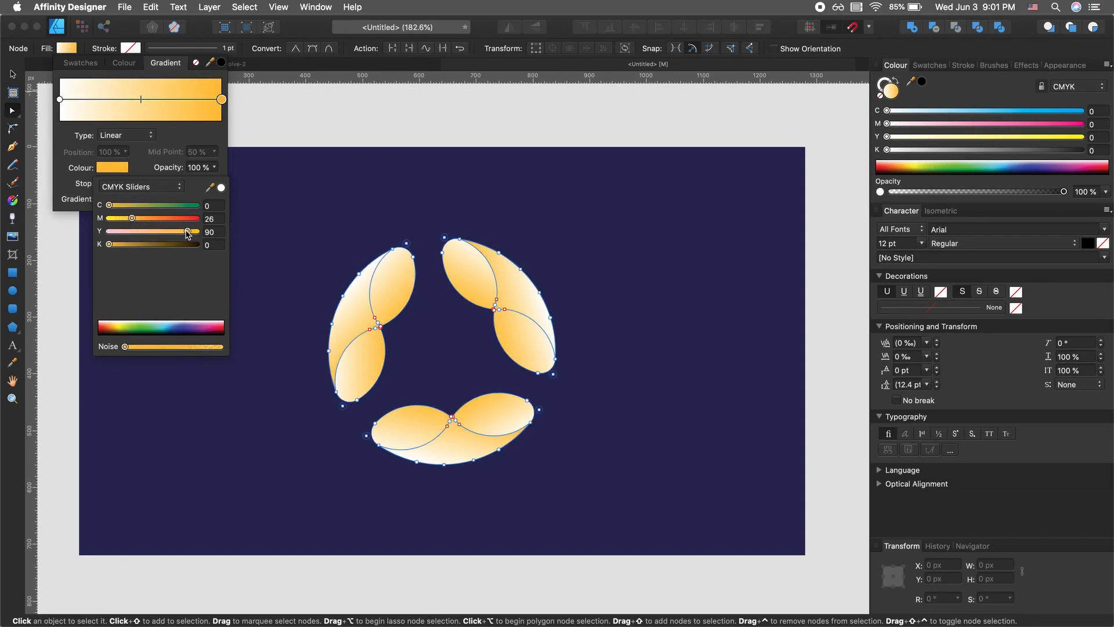
Step: Colour the gradient's start stop magenta pink with C 7, M 87, Y 2, K 0
click(60, 99)
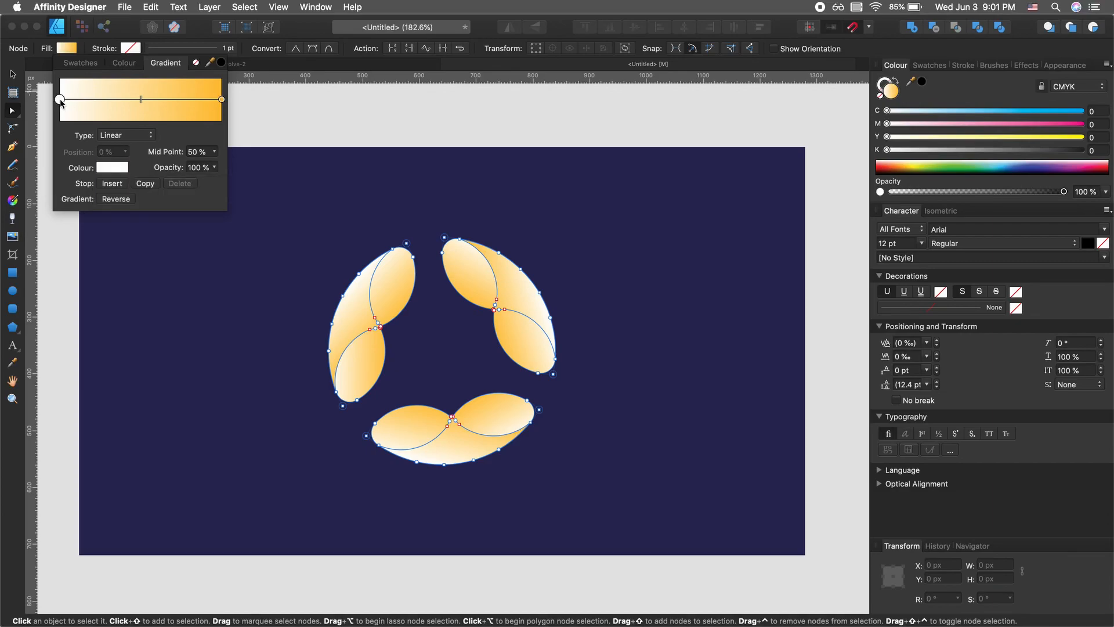
click(116, 171)
drag(171, 226, 178, 225)
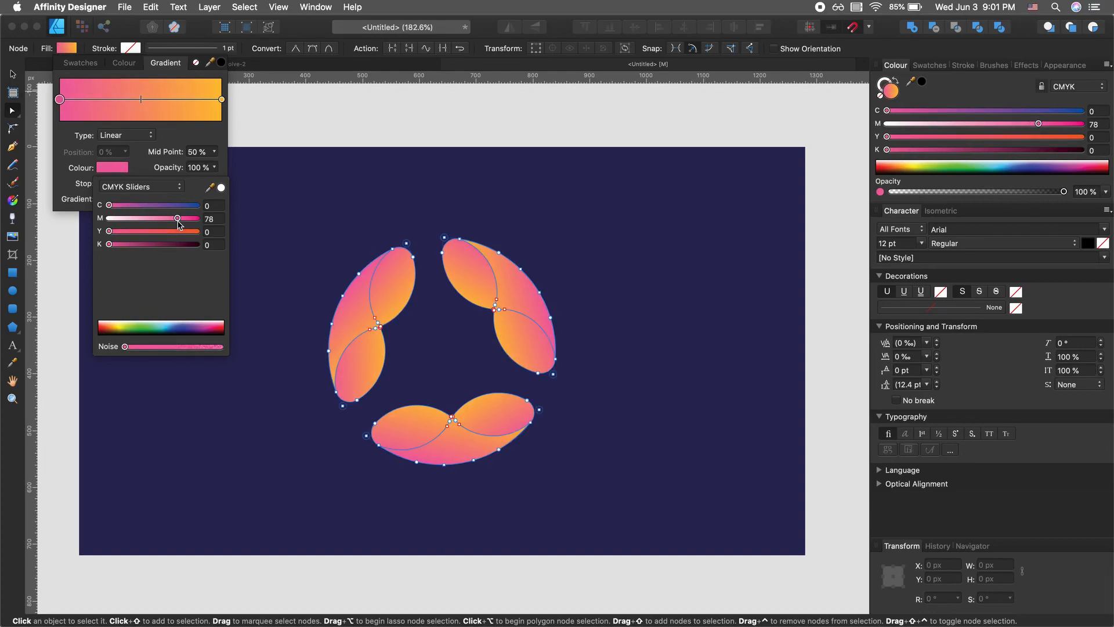
drag(113, 205, 112, 234)
drag(177, 218, 185, 218)
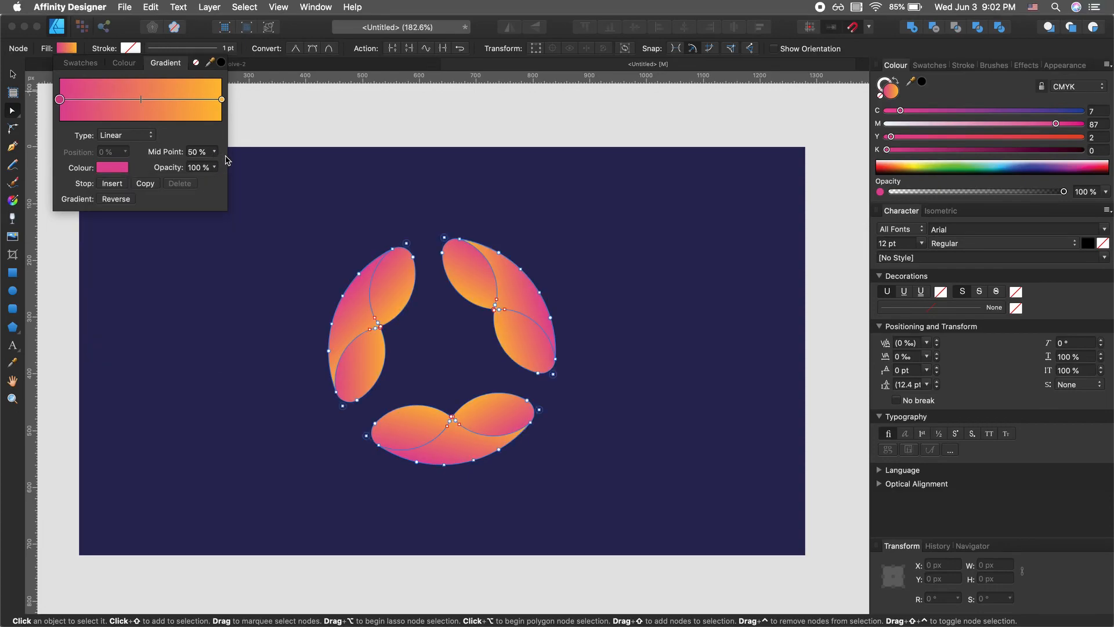
Step: Lower the opacity of the gradient's pink start stop to 30 %
click(209, 168)
click(214, 168)
drag(215, 180, 141, 181)
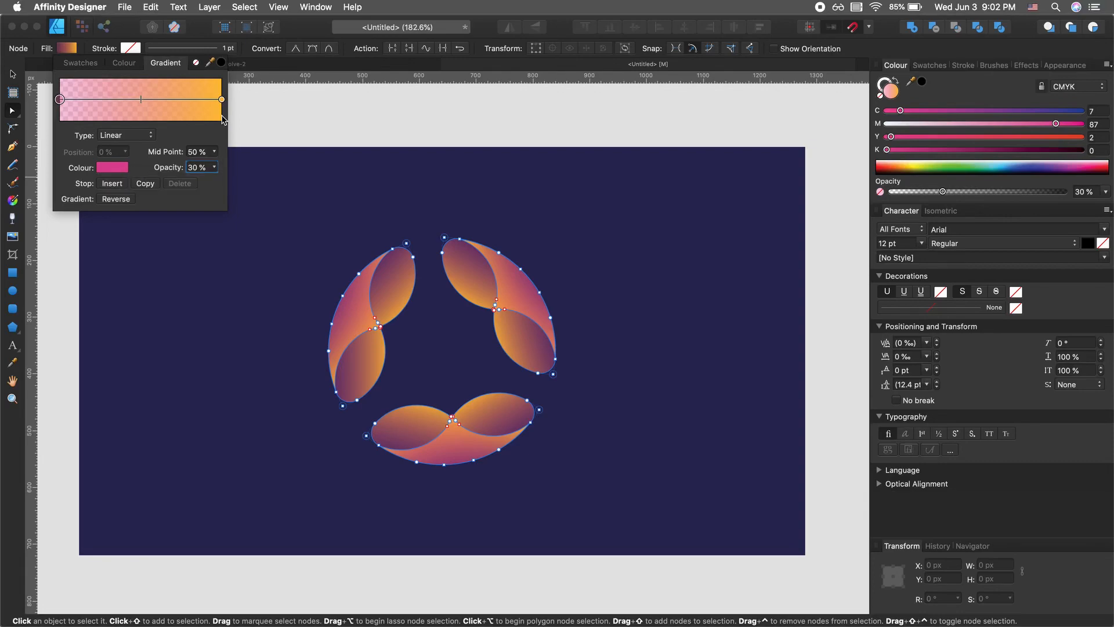
Step: Recolour the gradient's end stop bright yellow with C 0, M 4, Y 85, K 0 and deselect the curves
click(223, 100)
click(123, 167)
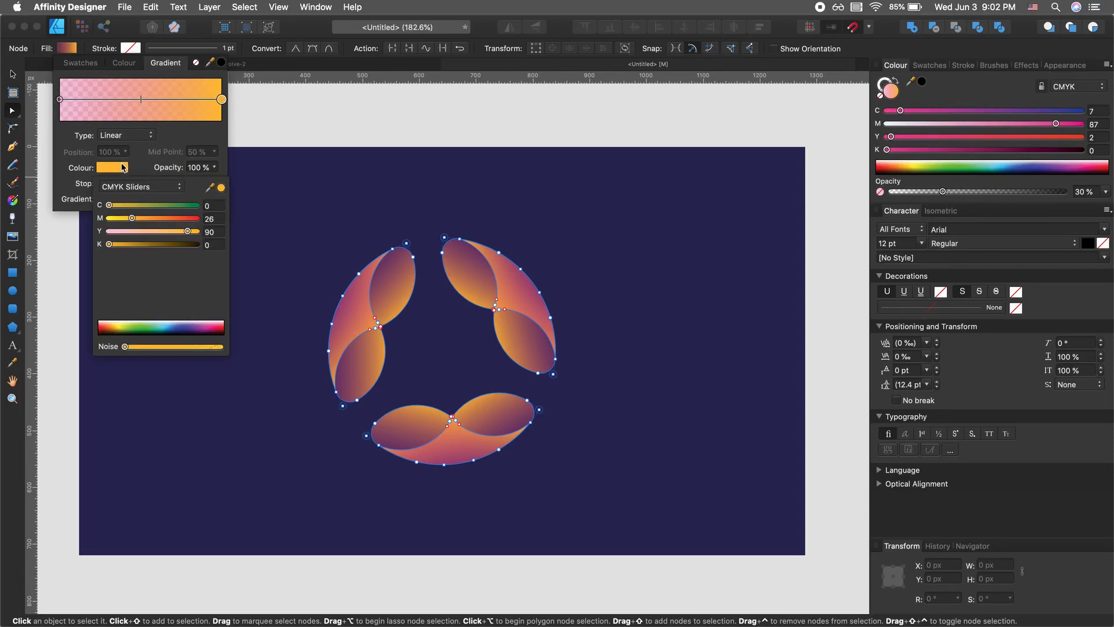
drag(188, 231, 197, 231)
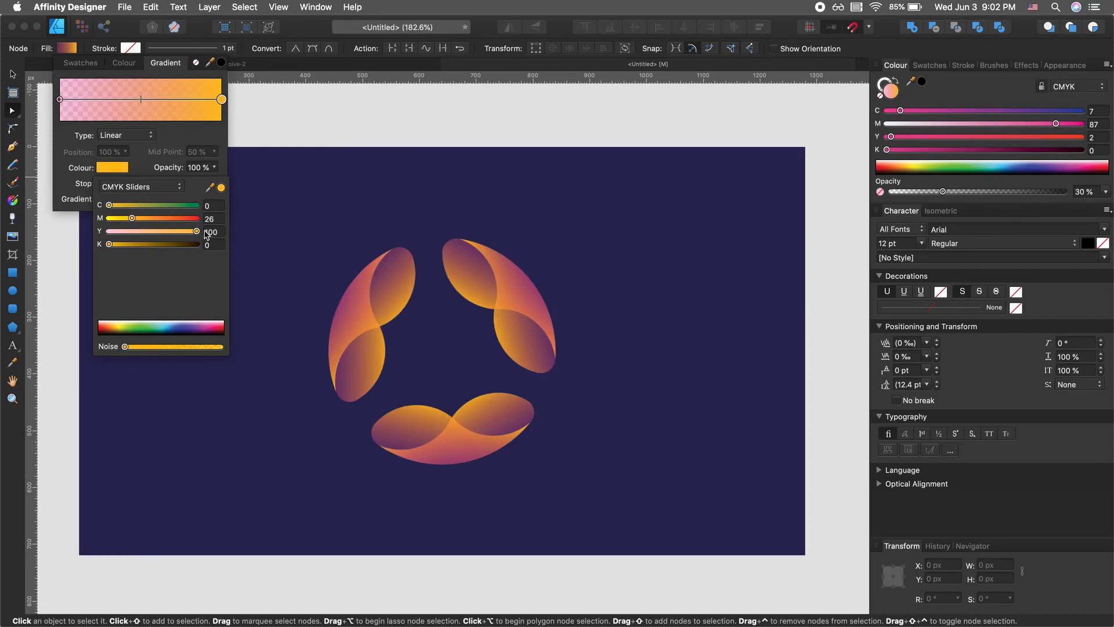
mouse_move(121, 220)
mouse_down()
mouse_move(109, 221)
mouse_move(185, 238)
mouse_move(112, 221)
mouse_up()
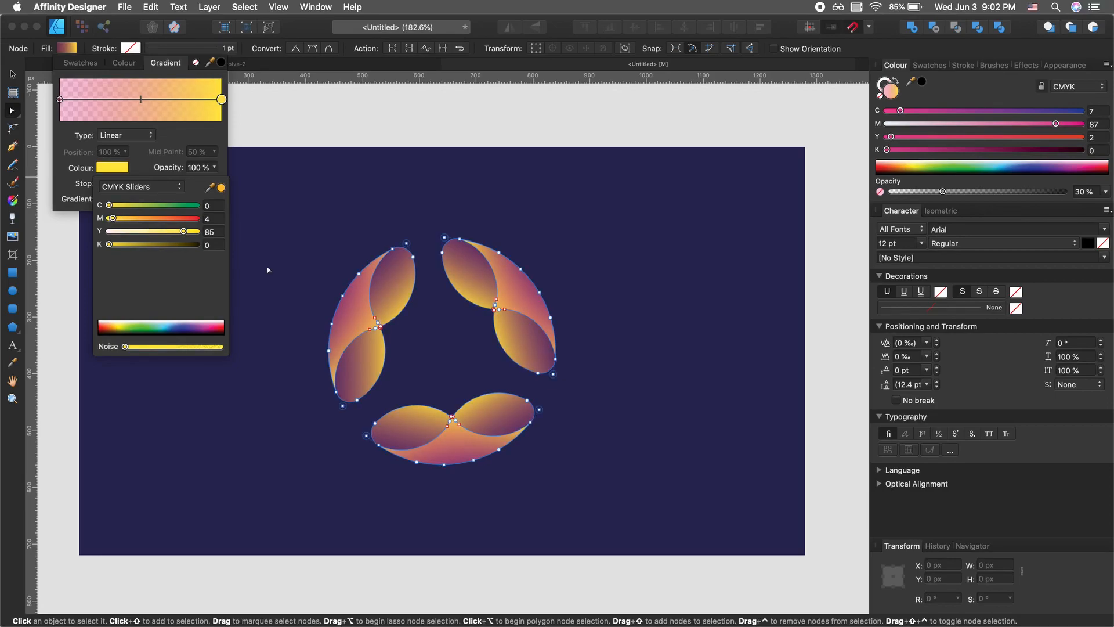
click(420, 329)
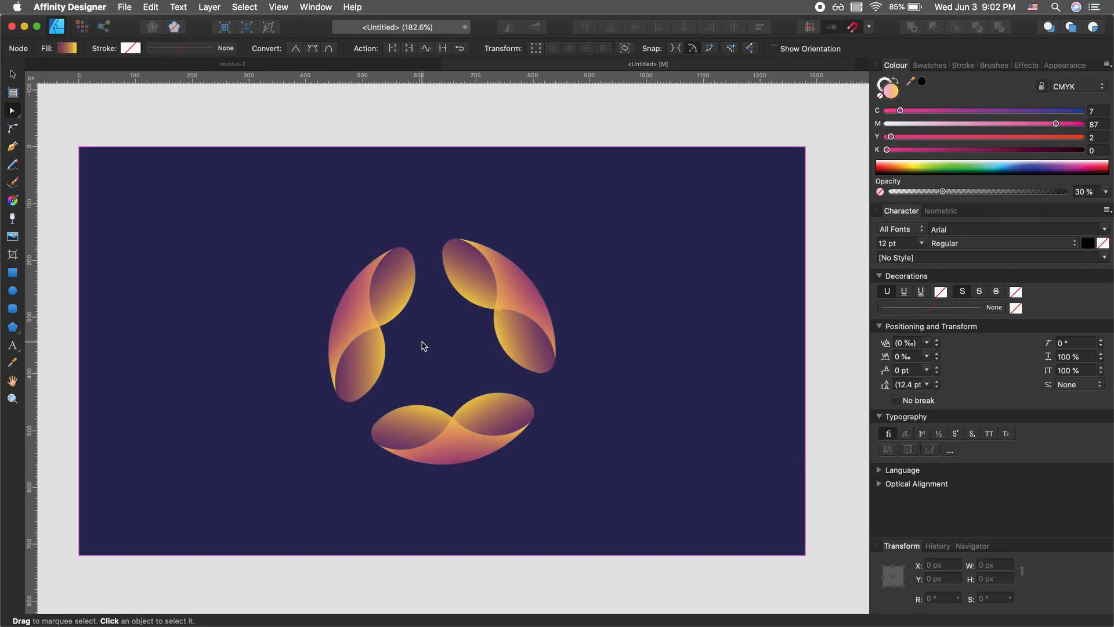
Step: Redirect the gradients of both curves in the upper-right segment lengthwise, with yellow at the upper end and faded pink at the lower end
click(505, 345)
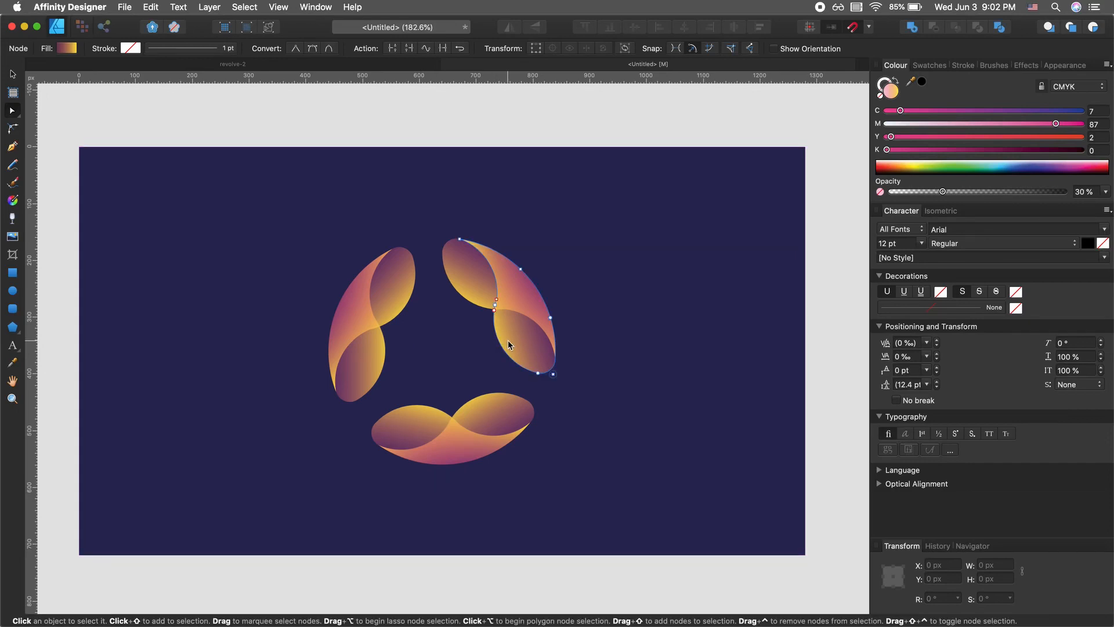
key(g)
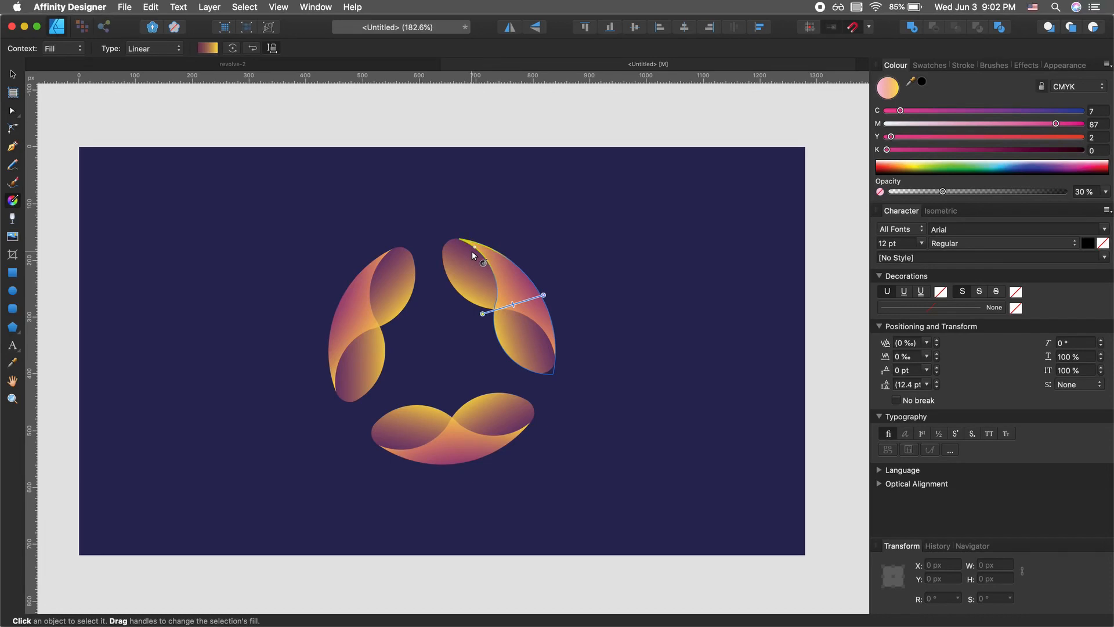
mouse_move(469, 244)
mouse_down()
mouse_move(552, 383)
mouse_move(479, 251)
mouse_up()
key(v)
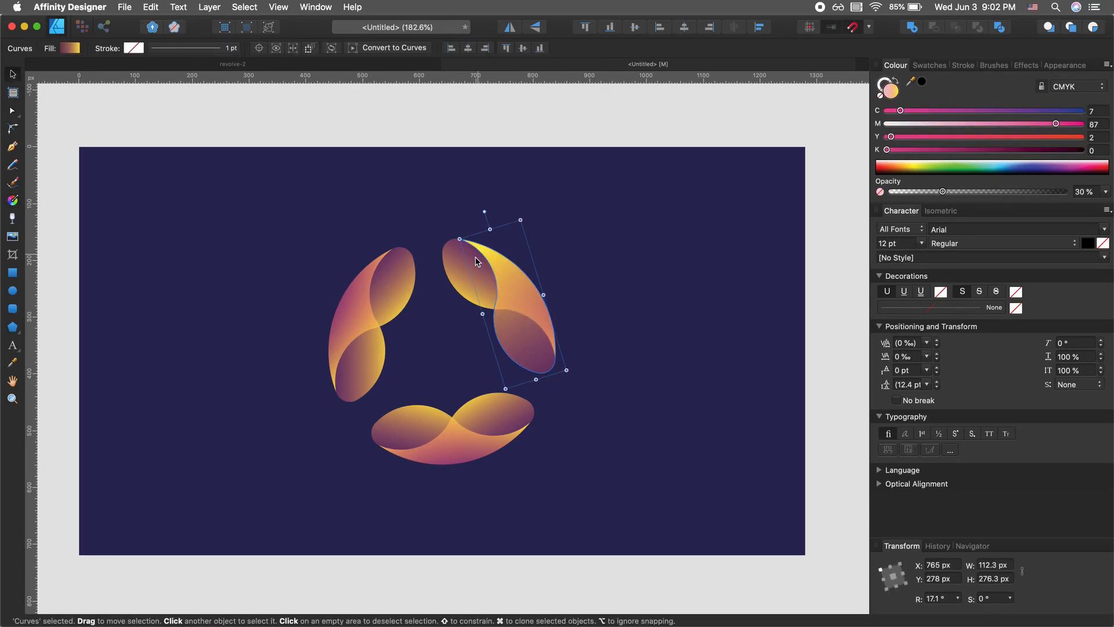
key(g)
drag(562, 329, 481, 289)
drag(578, 350, 415, 254)
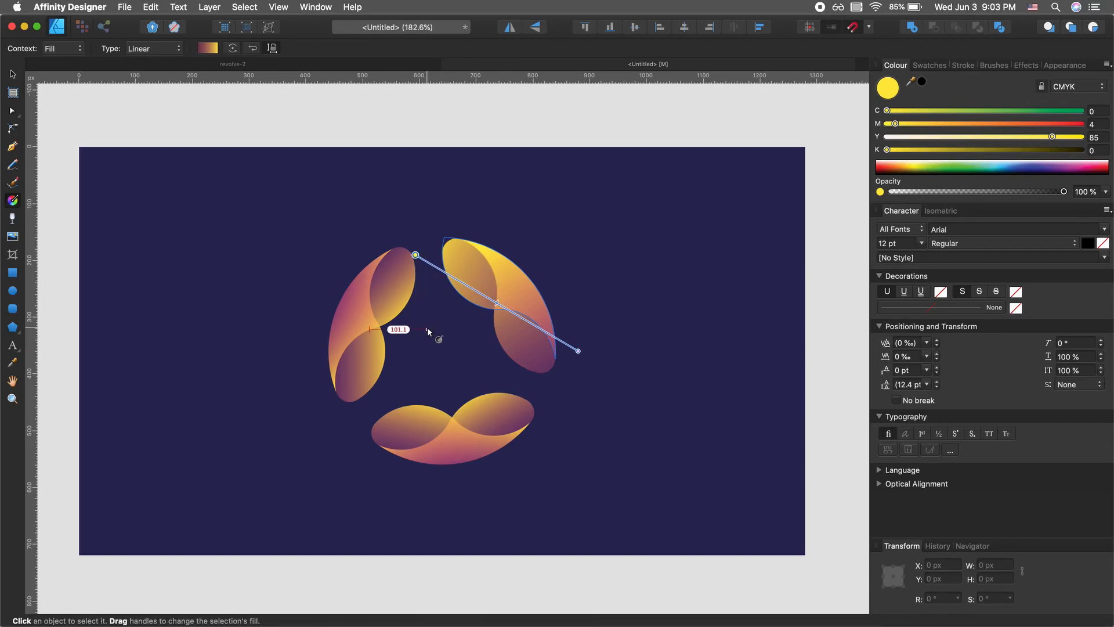
Step: Redirect the gradient of the left segment's upper curve crosswise, from faded pink on the inner side to yellow on the outer edge
key(v)
click(395, 291)
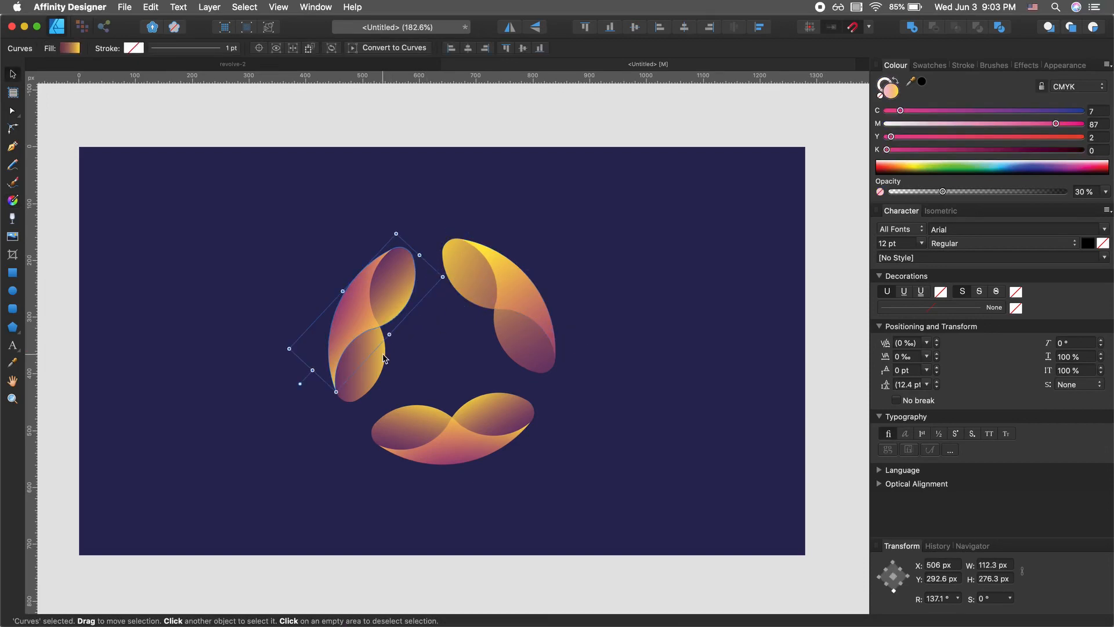
key(g)
drag(328, 398, 417, 254)
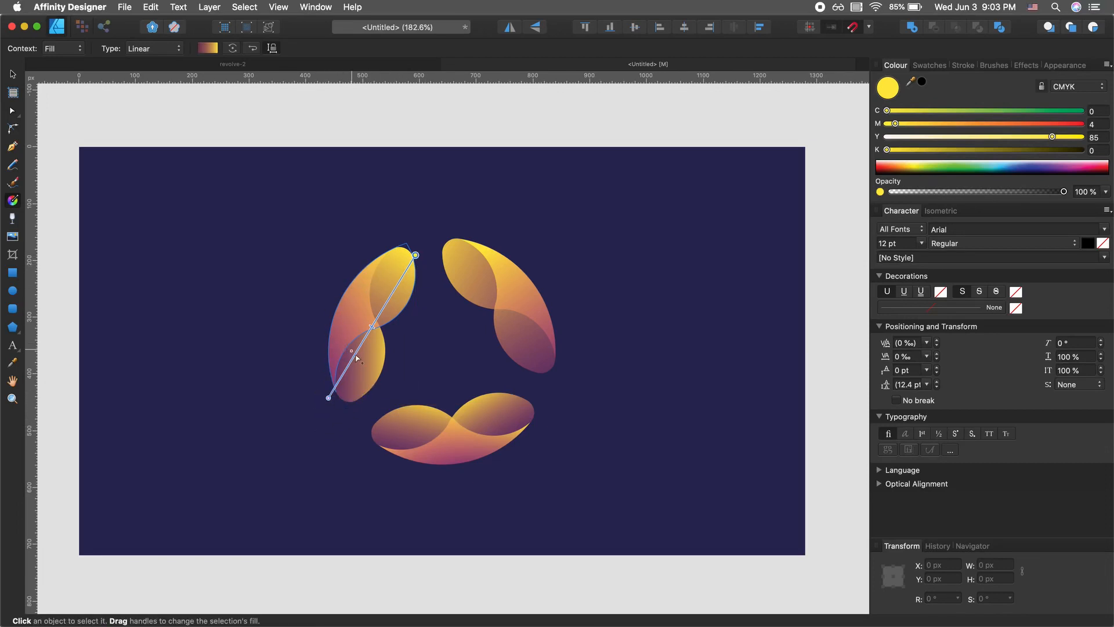
drag(327, 330, 375, 253)
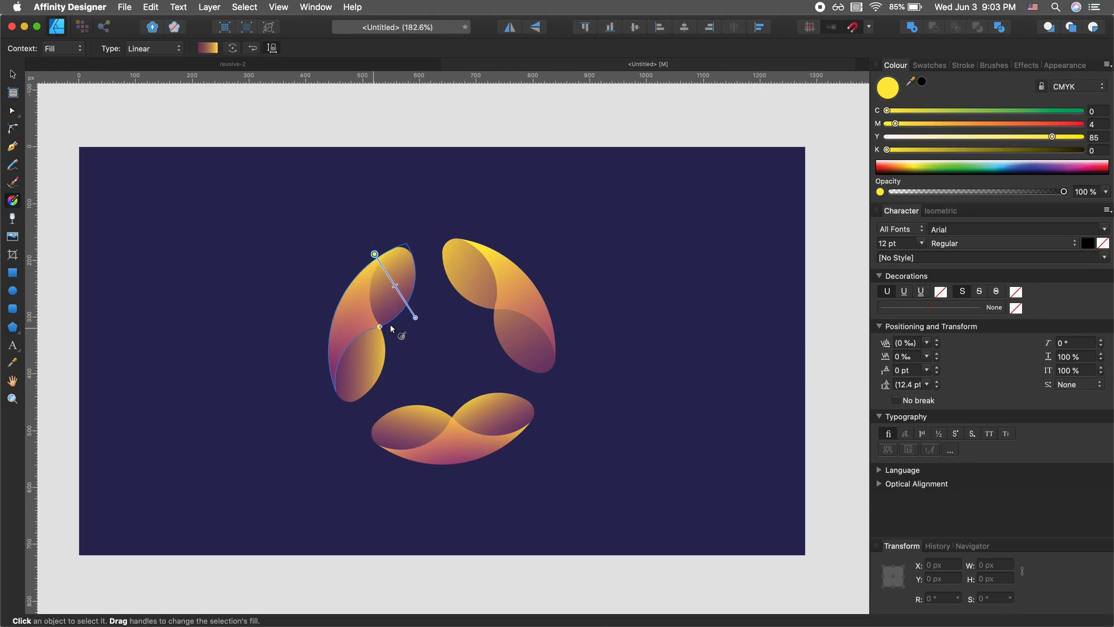
drag(417, 294, 328, 330)
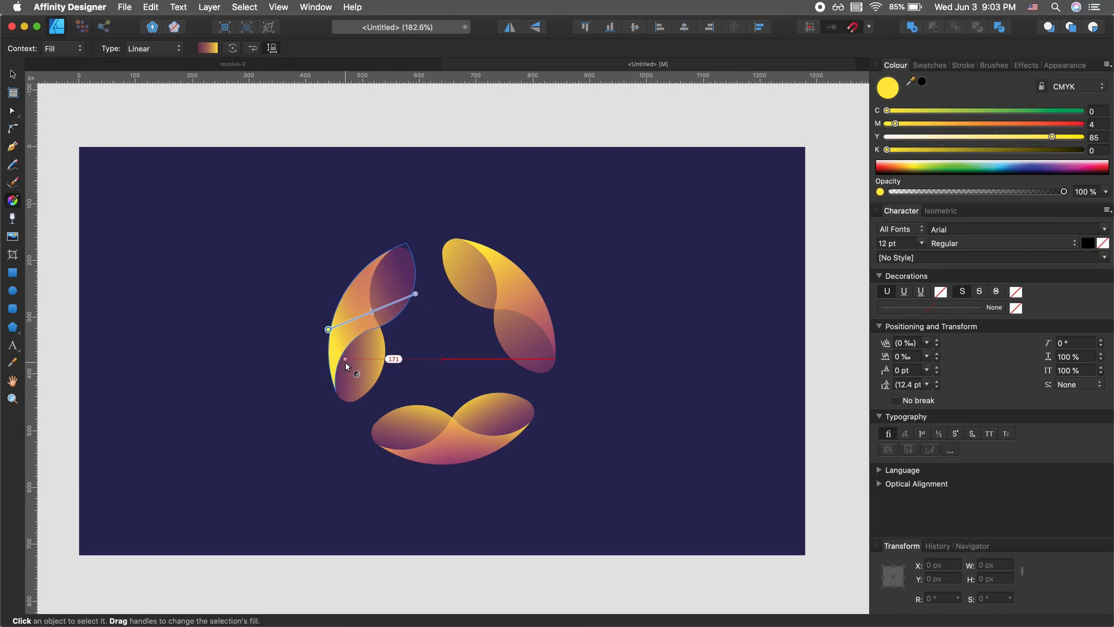
Step: Run the gradient of the left segment's other curve lengthwise, from faded pink at the upper end to yellow at the lower end
key(a)
click(367, 372)
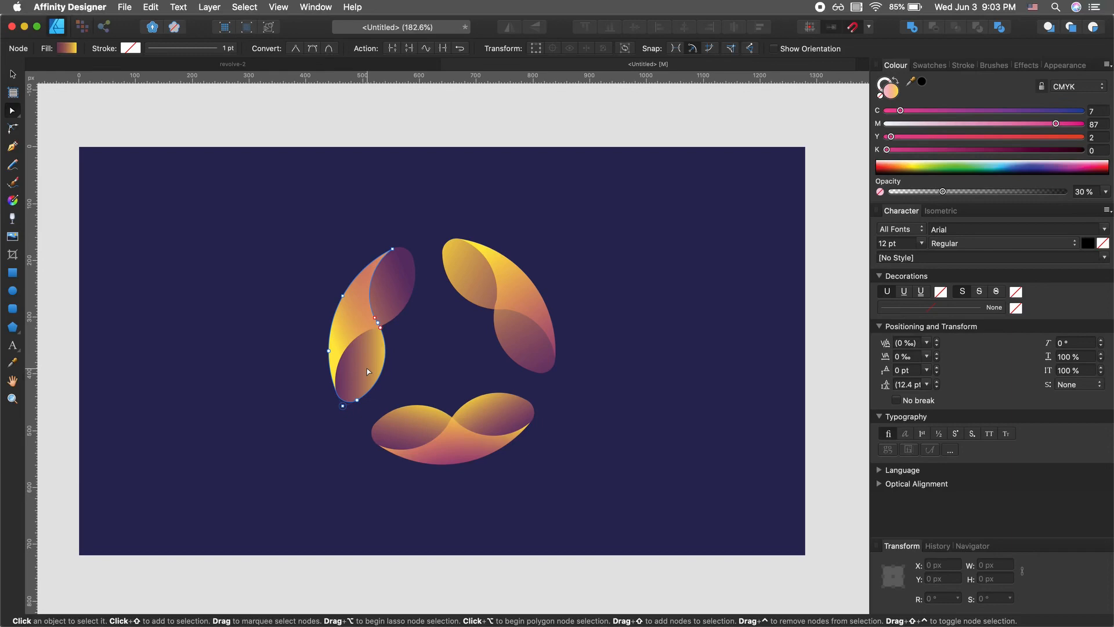
key(g)
mouse_move(373, 392)
mouse_down()
mouse_move(347, 317)
mouse_move(349, 287)
mouse_move(366, 374)
mouse_up()
drag(382, 249, 350, 415)
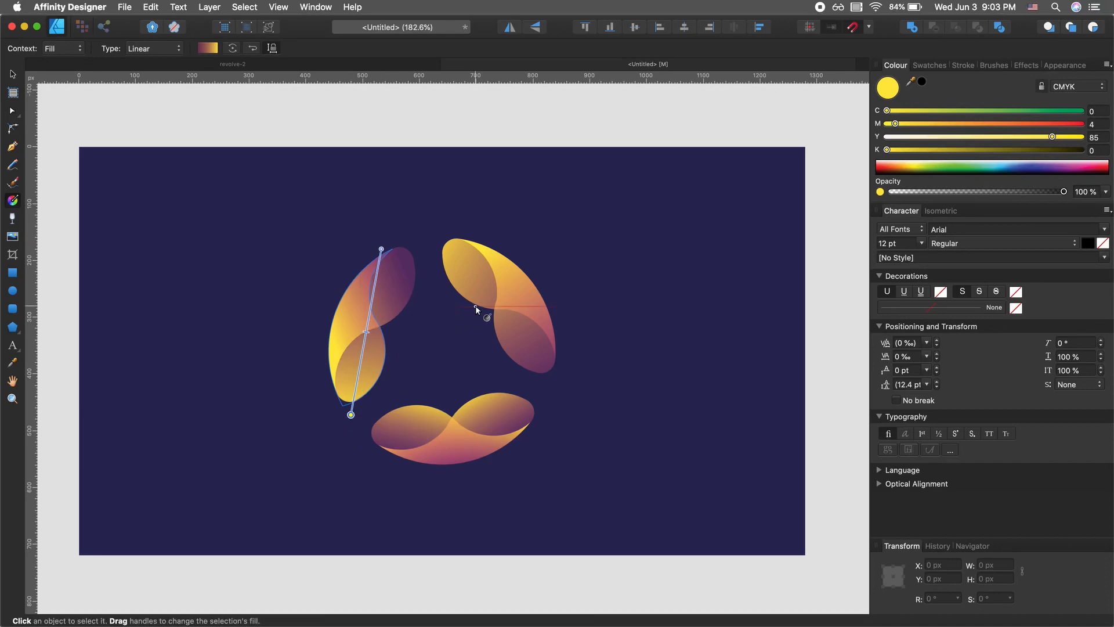
Step: Redirect the gradients of both bottom-segment curves from faded pink on the left to yellow on the right, extending one well past its curve
key(v)
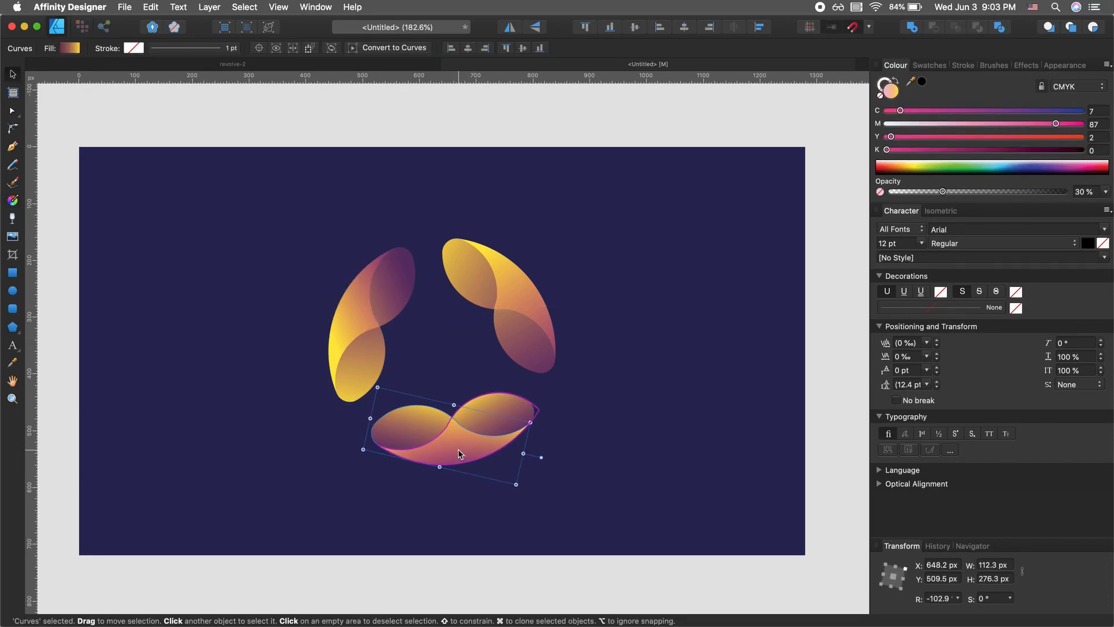
key(g)
drag(386, 450, 521, 437)
key(v)
click(514, 390)
click(506, 402)
key(g)
drag(530, 402, 671, 381)
key(v)
key(Escape)
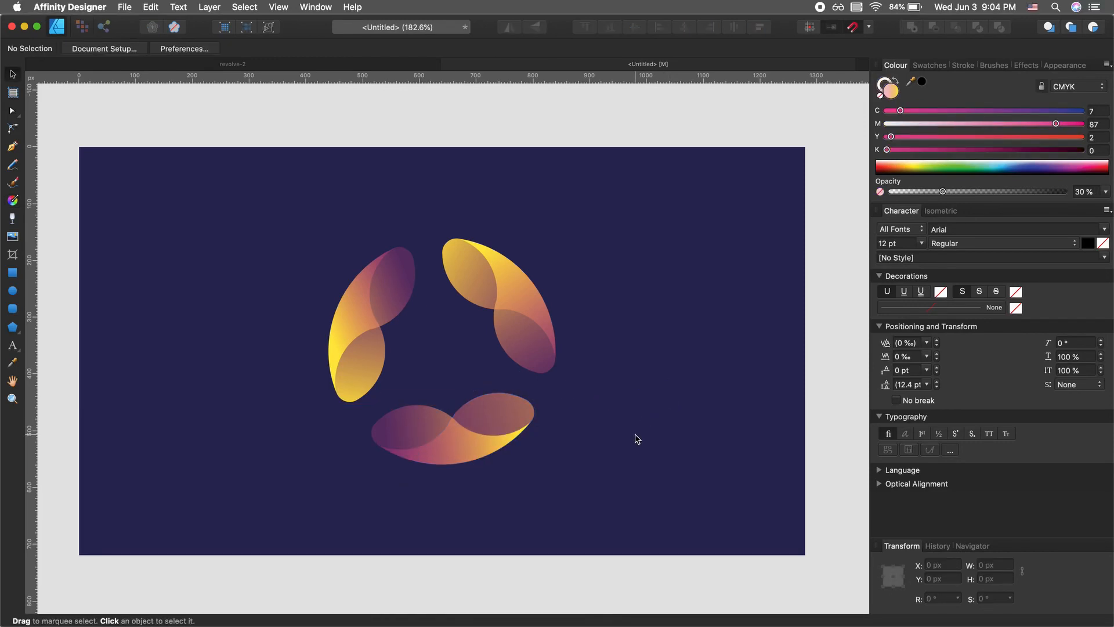
Step: Select one curve from each of the three segments, set their fill opacity to 52 % and deselect them
click(377, 363)
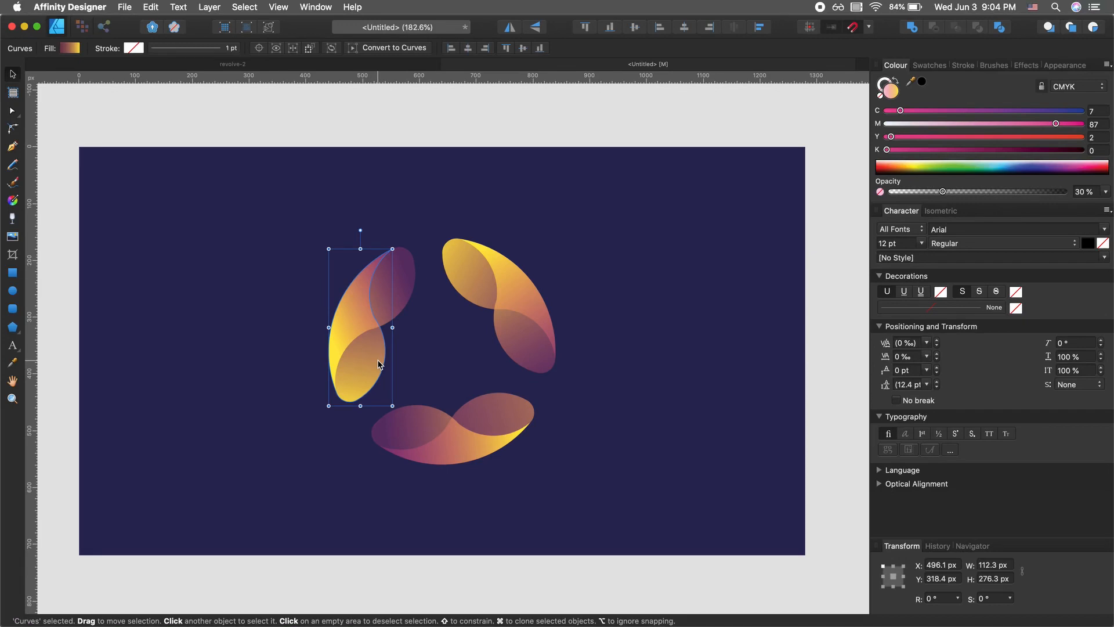
shift+click(475, 288)
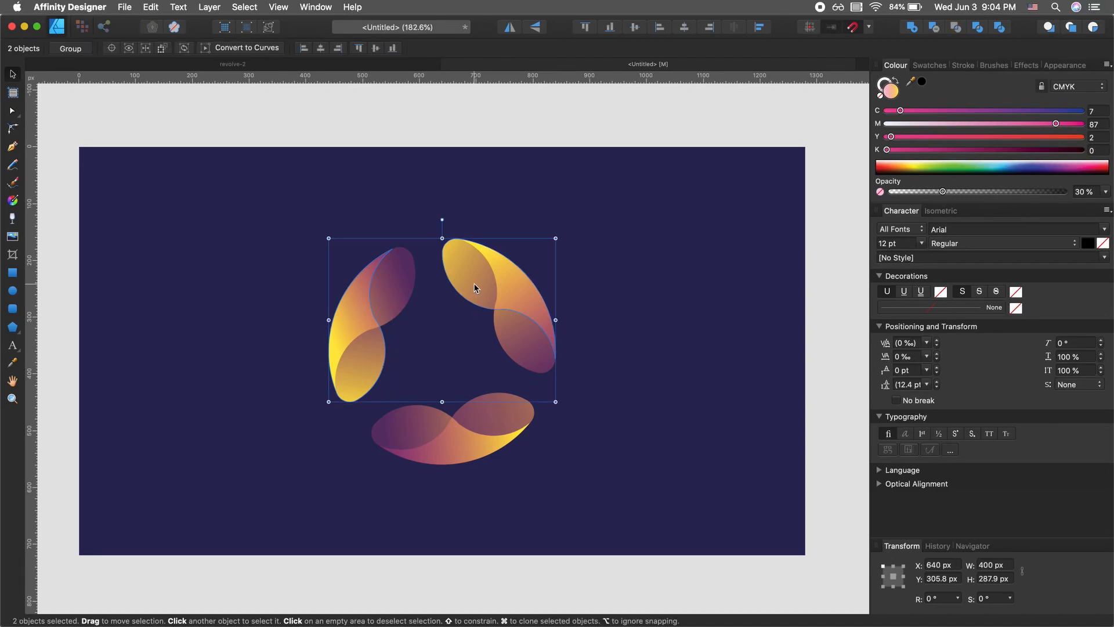
shift+click(486, 416)
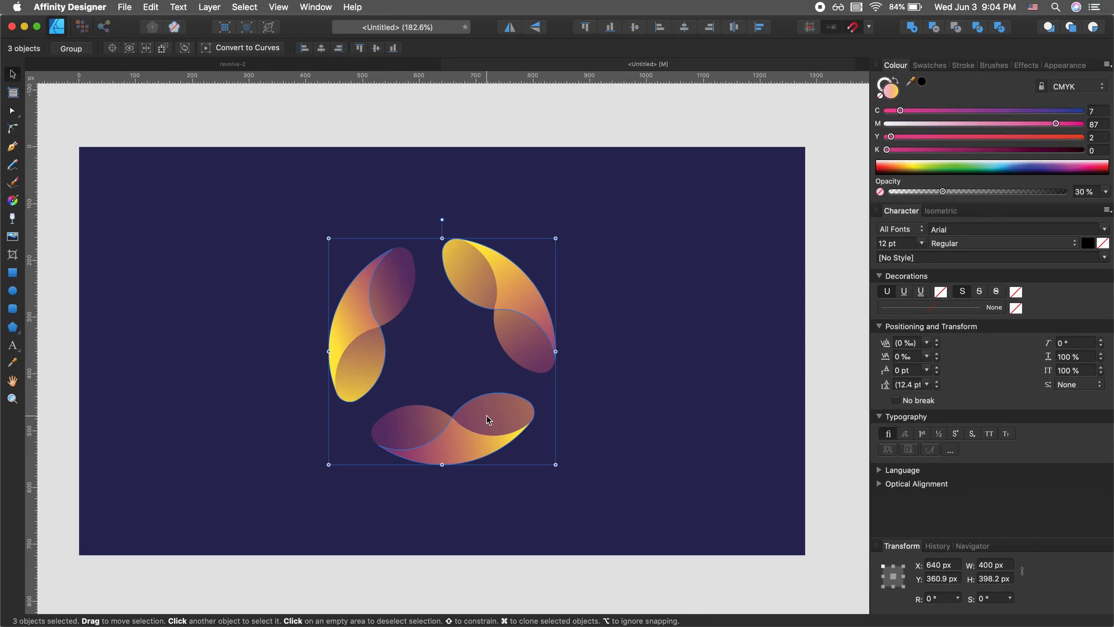
key(shift+super+bracketleft)
key(super+bracketright)
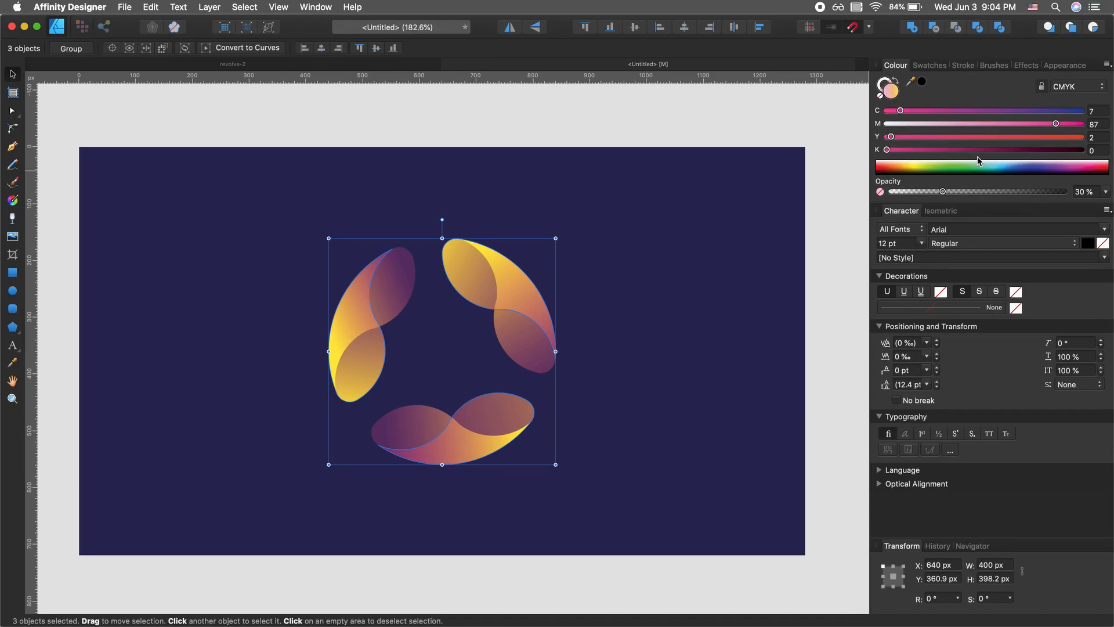
click(923, 67)
click(898, 66)
drag(943, 192, 980, 193)
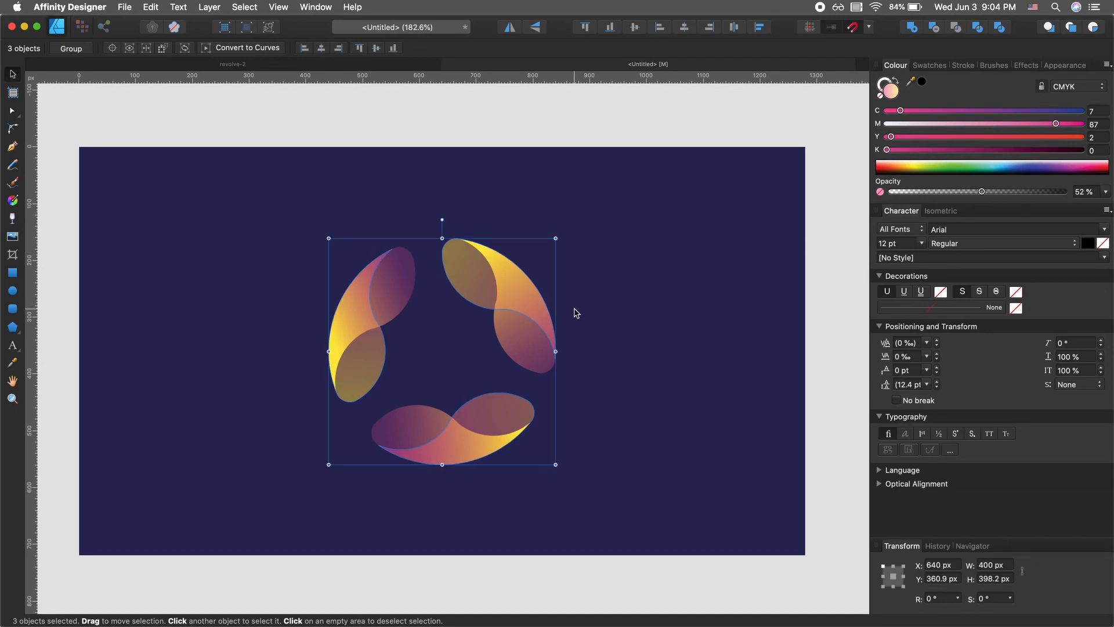
click(588, 326)
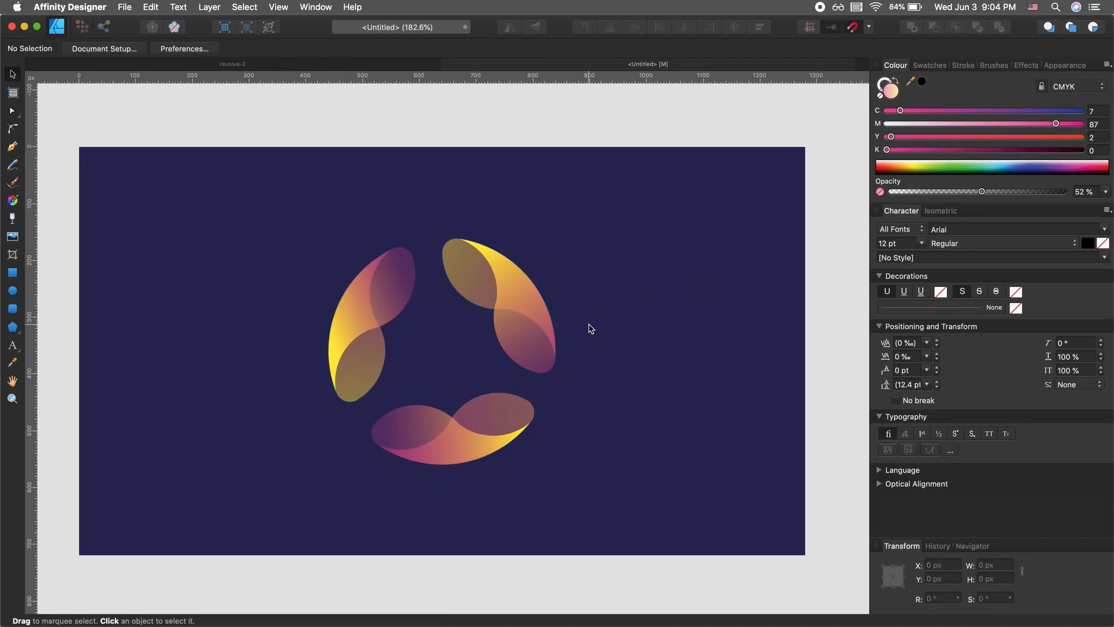
Step: Run the 52 % curves' gradients lengthwise: pink upper end to yellow lower end in the right segment, pink lower end to yellow upper end in the left
key(g)
drag(415, 255, 556, 369)
key(v)
click(359, 395)
drag(362, 419, 370, 363)
key(g)
drag(413, 229, 397, 254)
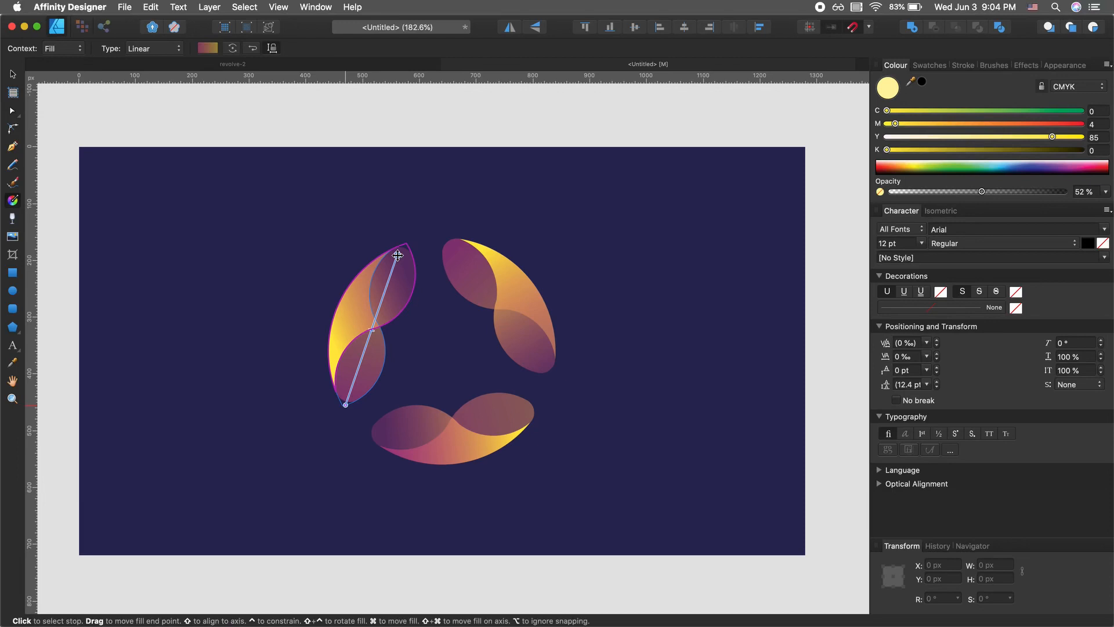
Step: Reverse the gradients of both bottom-segment curves so they run from pink at the right end to yellow at the left end
key(b)
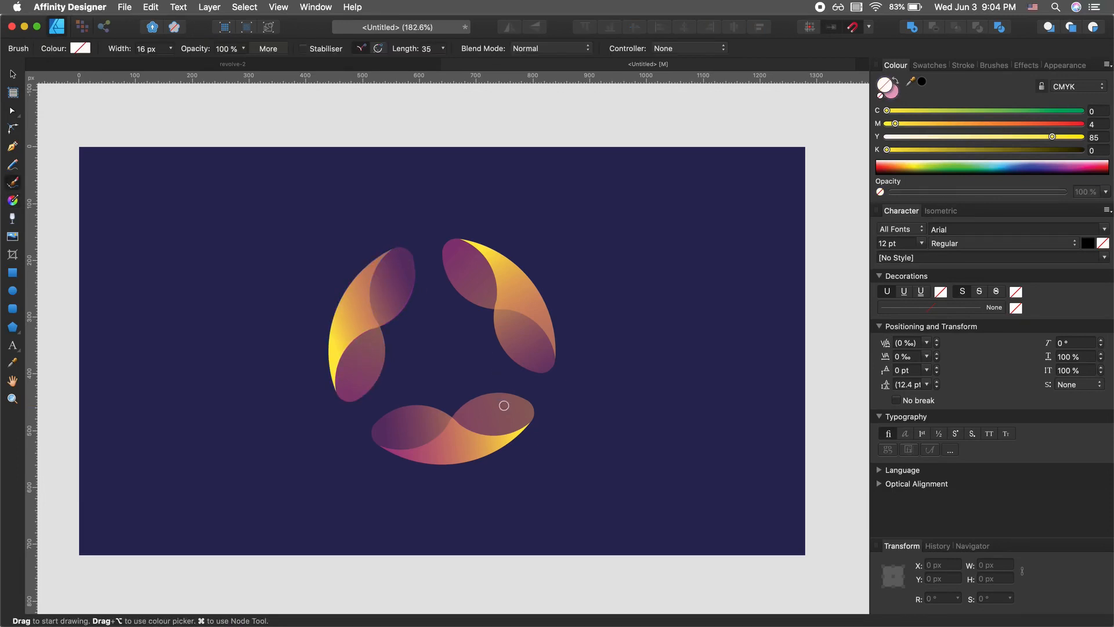
key(v)
click(503, 408)
key(g)
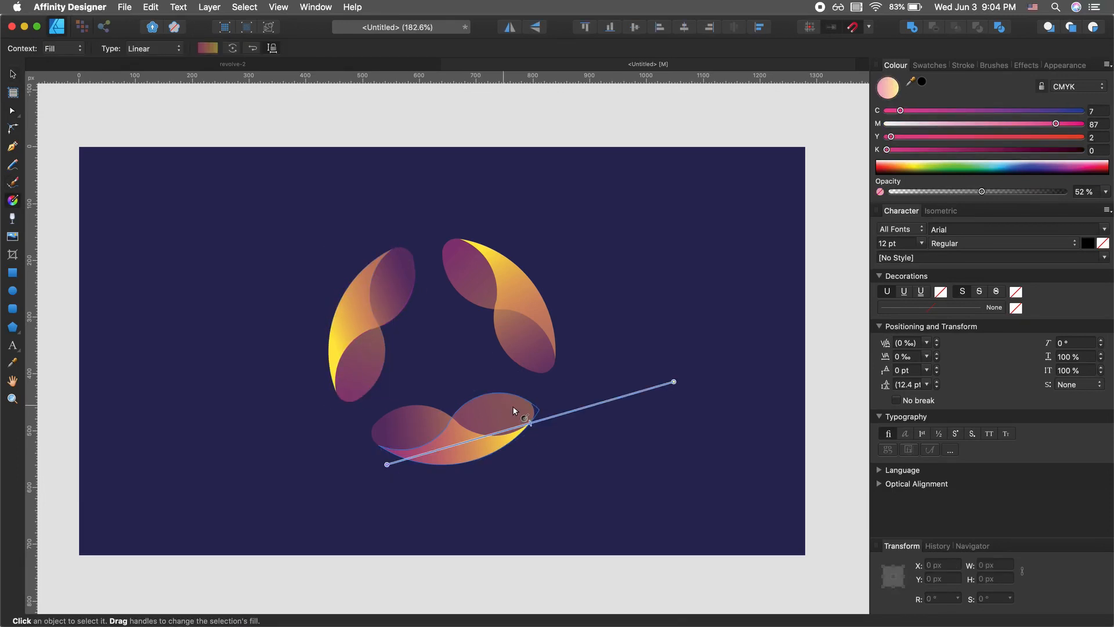
drag(546, 405, 361, 448)
key(v)
click(480, 446)
key(g)
drag(524, 464, 378, 443)
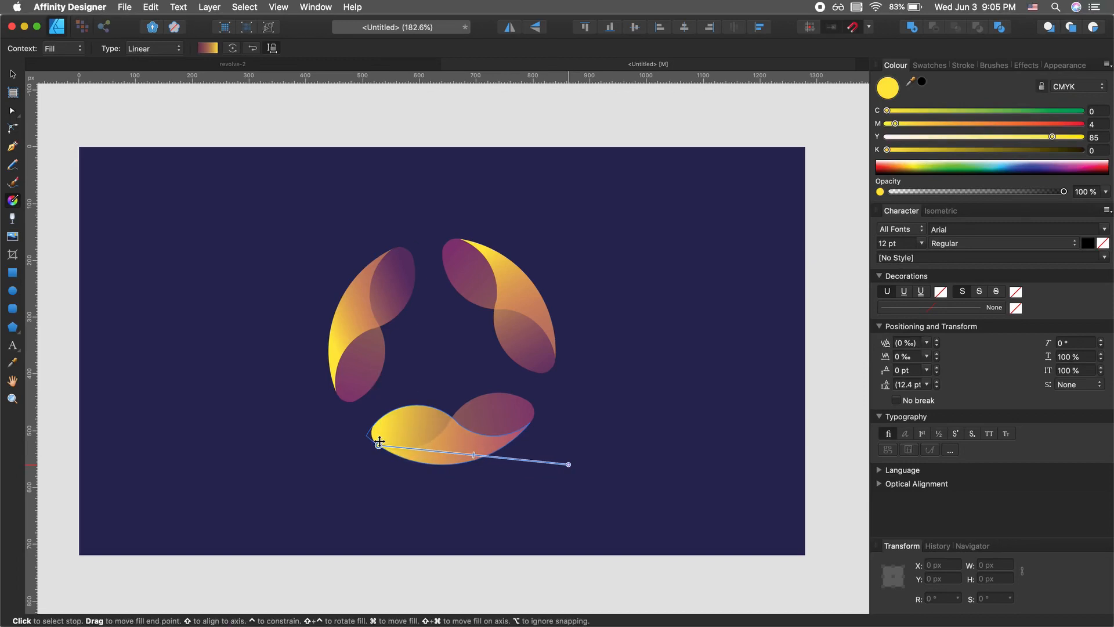
Step: Redirect the gradient of the right segment's other curve lengthwise, from faded pink at the upper end to yellow at the lower end
key(v)
click(537, 347)
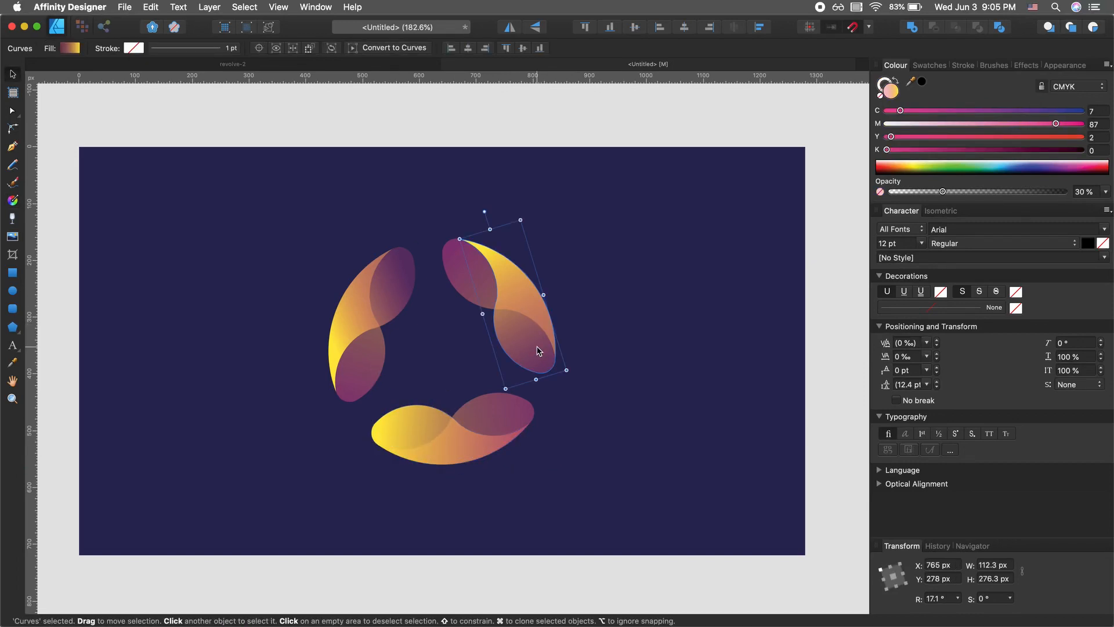
key(g)
drag(570, 376, 544, 382)
Step: Redirect the gradient of the left segment's other curve from faded pink at the lower end to yellow at the upper end, and deselect it
key(v)
click(357, 318)
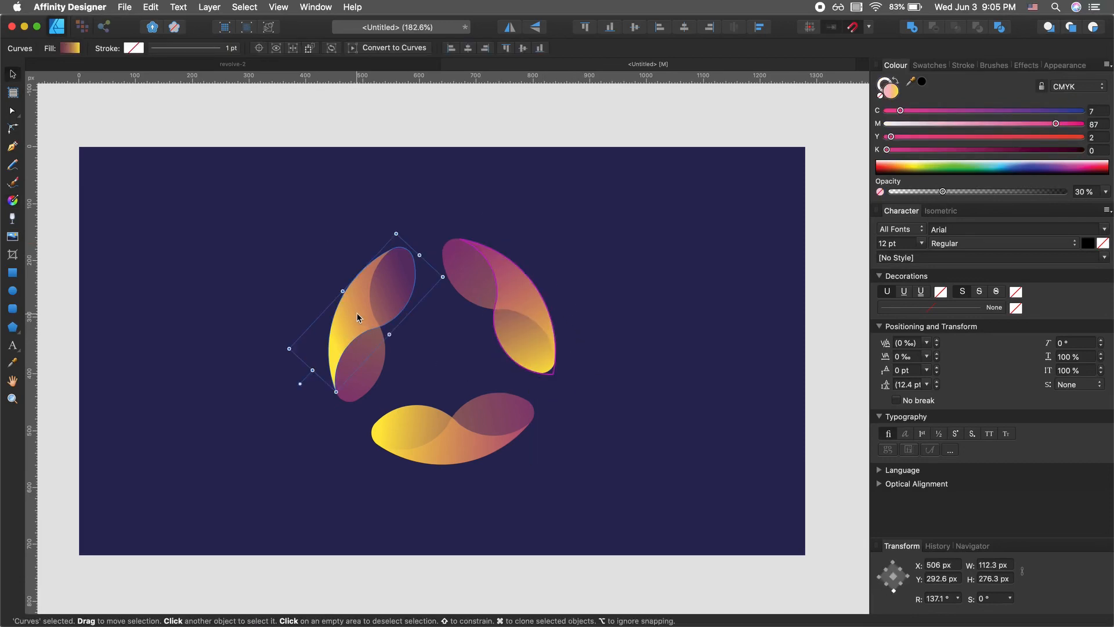
drag(333, 402, 313, 381)
click(383, 282)
key(g)
drag(415, 294, 428, 243)
drag(331, 329, 414, 254)
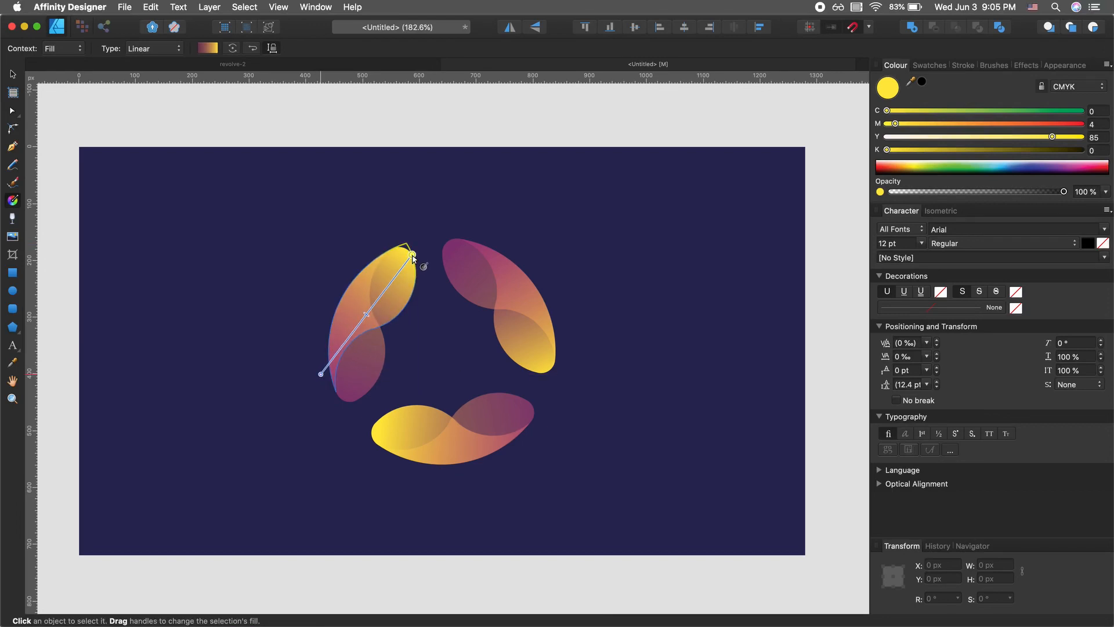
key(v)
click(462, 357)
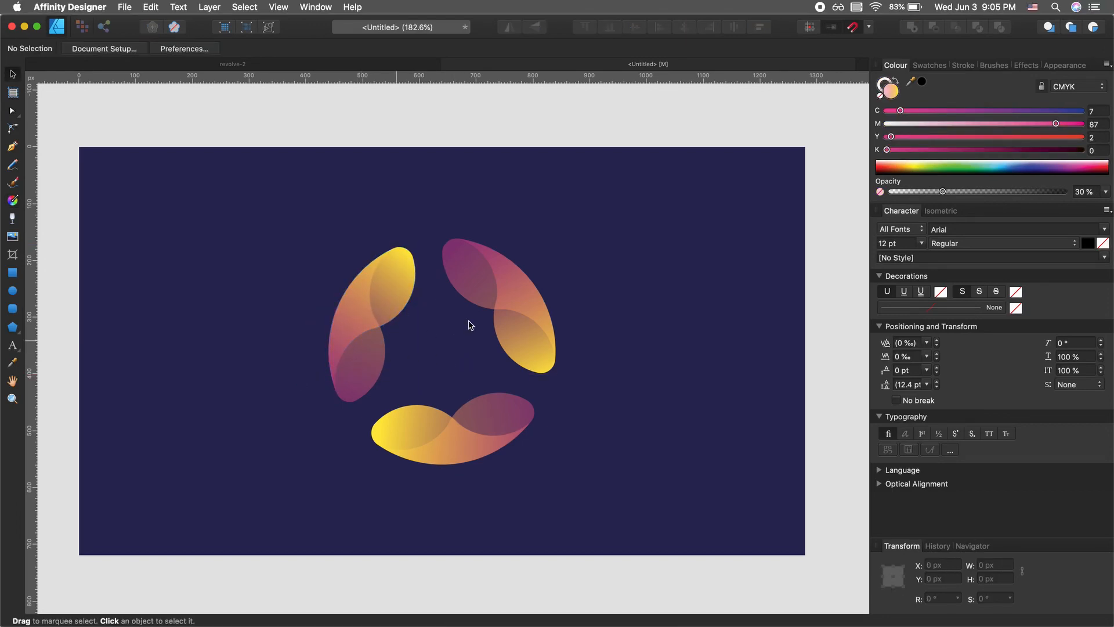
Step: Select all six logo curves and set their fill opacity to 100 %
drag(615, 228, 258, 512)
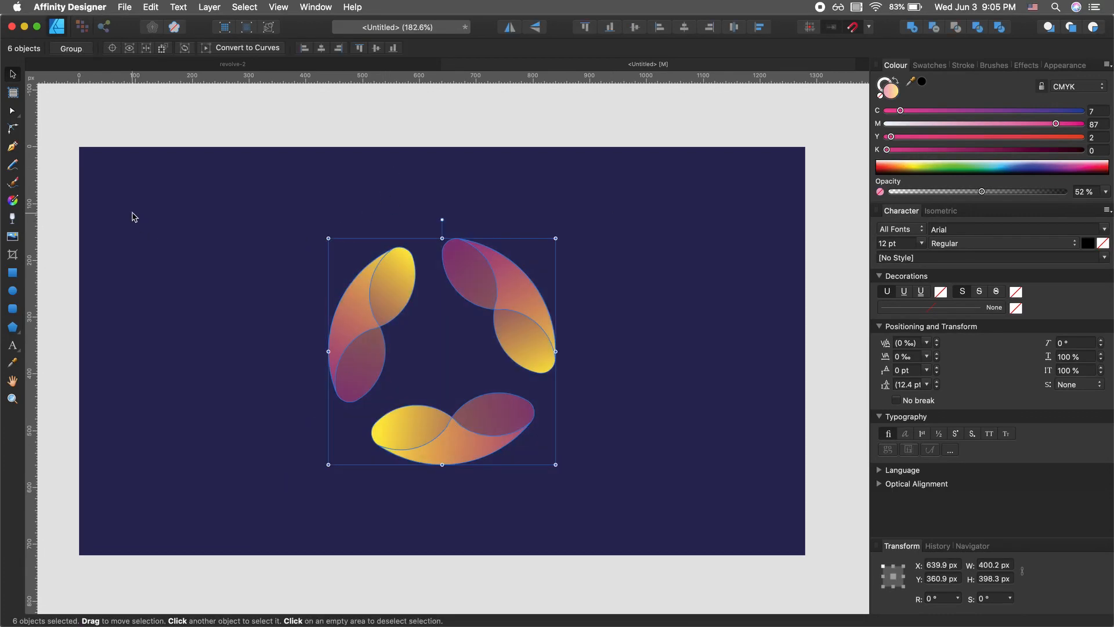
key(a)
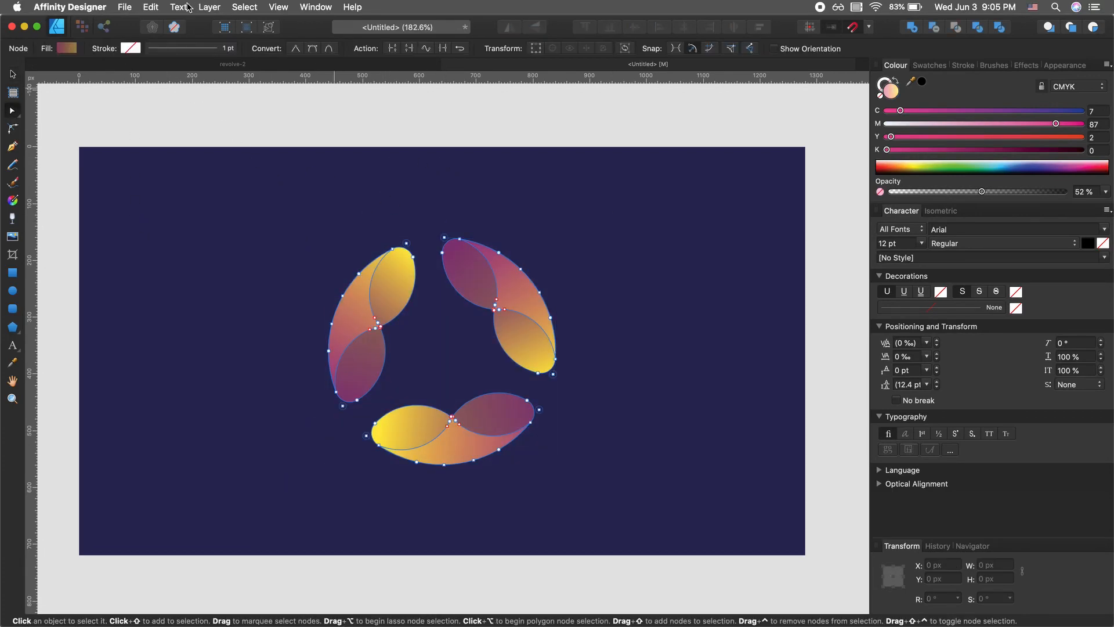
click(67, 50)
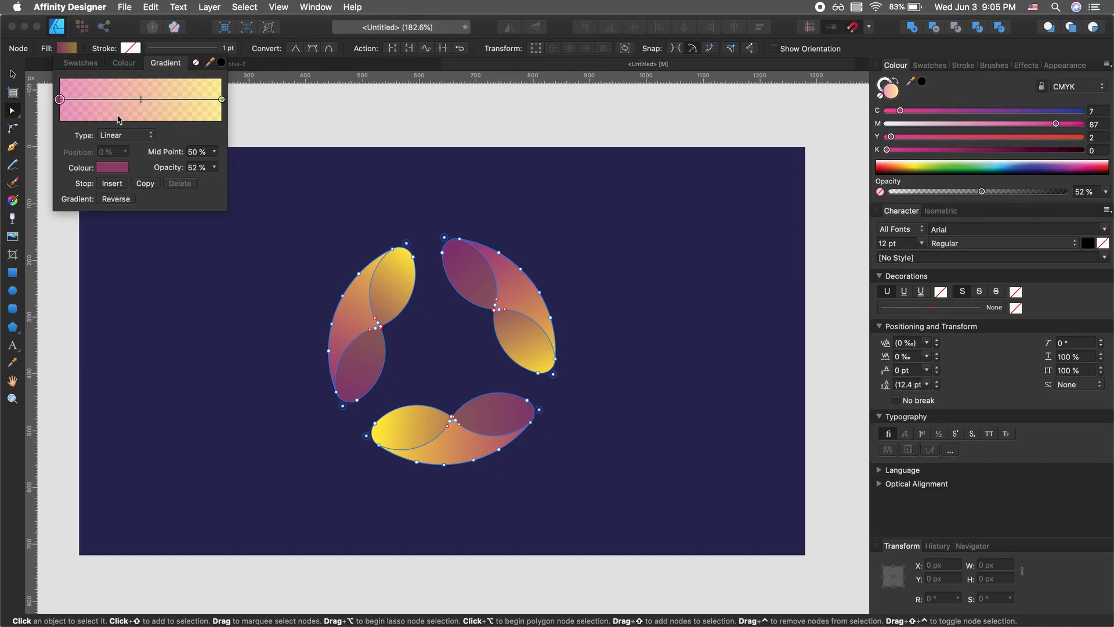
click(214, 167)
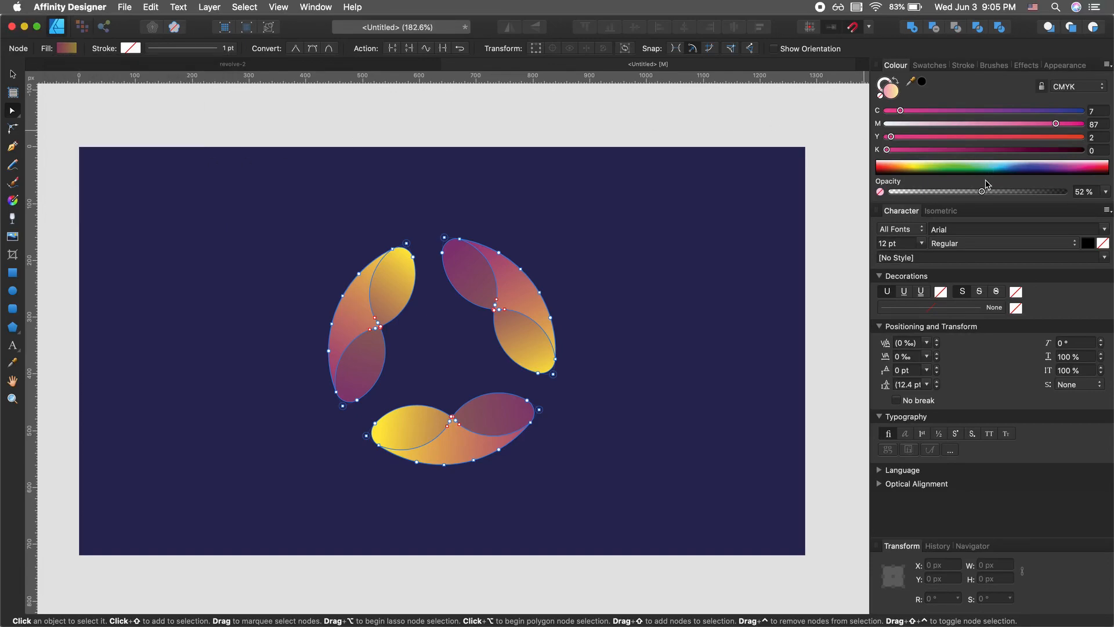
drag(986, 194, 1067, 193)
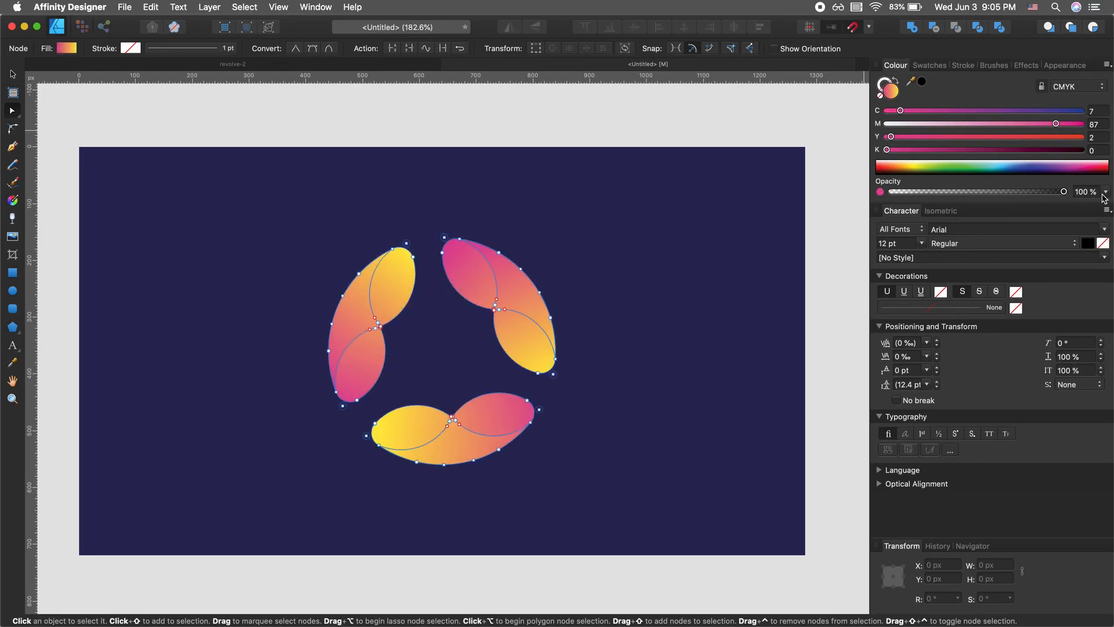
Step: Set the opacity of the pink gradient stop to 50 % for all six curves
click(66, 49)
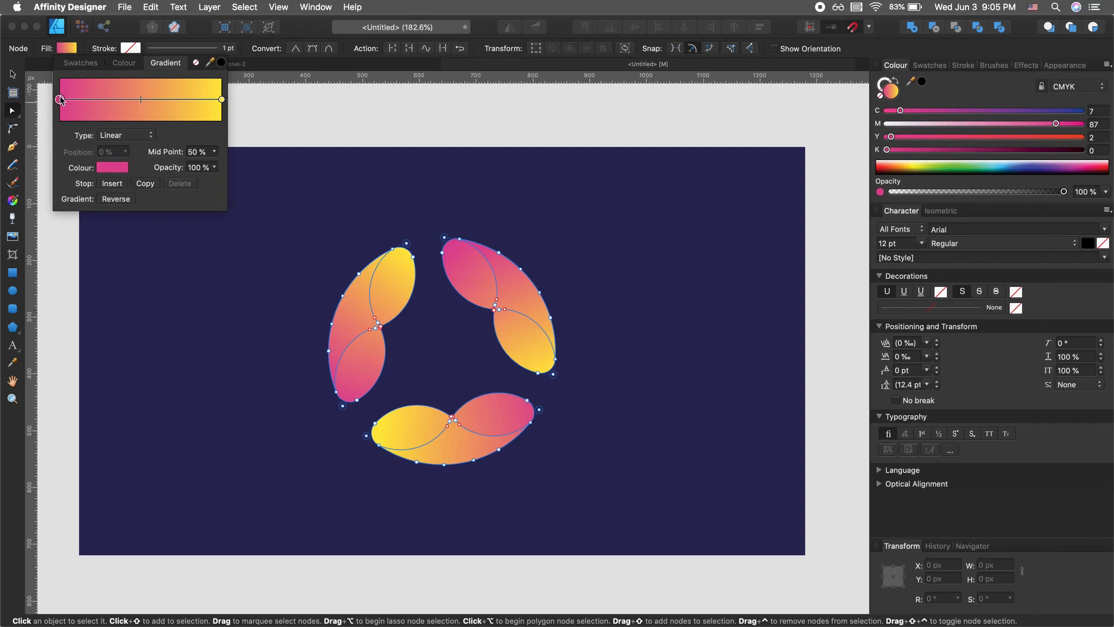
click(111, 168)
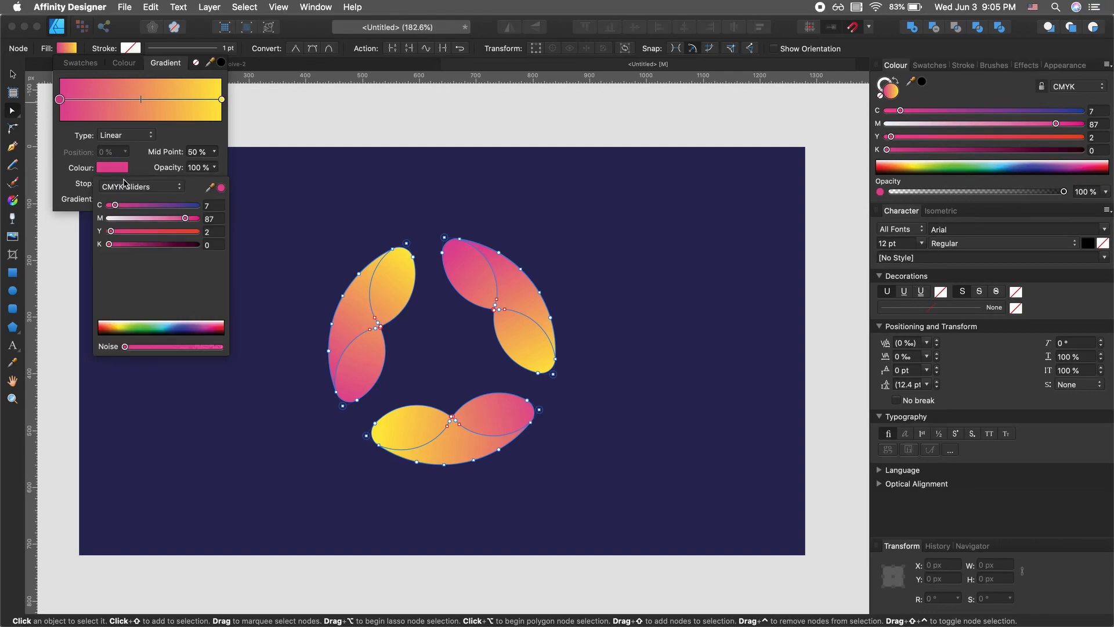
click(215, 167)
drag(213, 180, 143, 186)
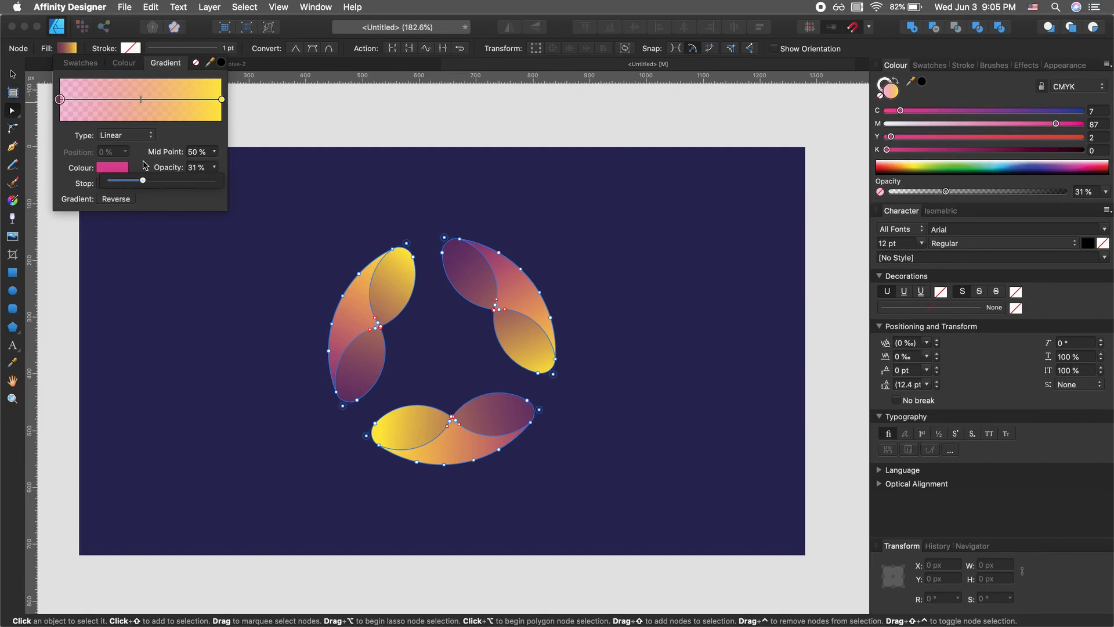
drag(144, 185, 162, 186)
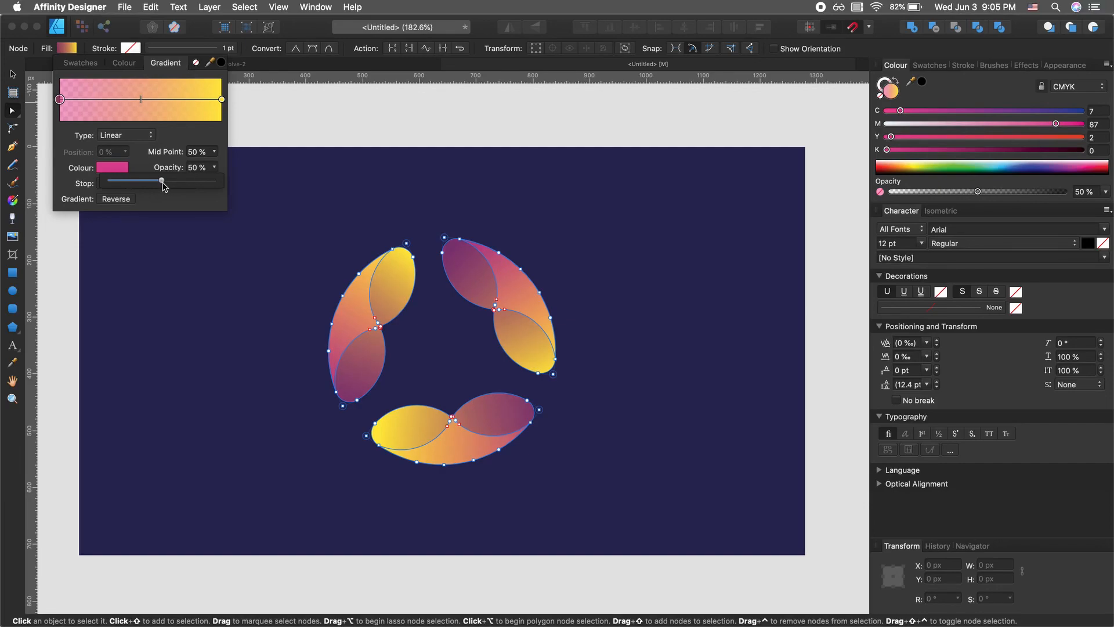
Step: Select the curve with the pink rounded end in each segment and lower its yellow gradient stop to about half opacity
click(472, 256)
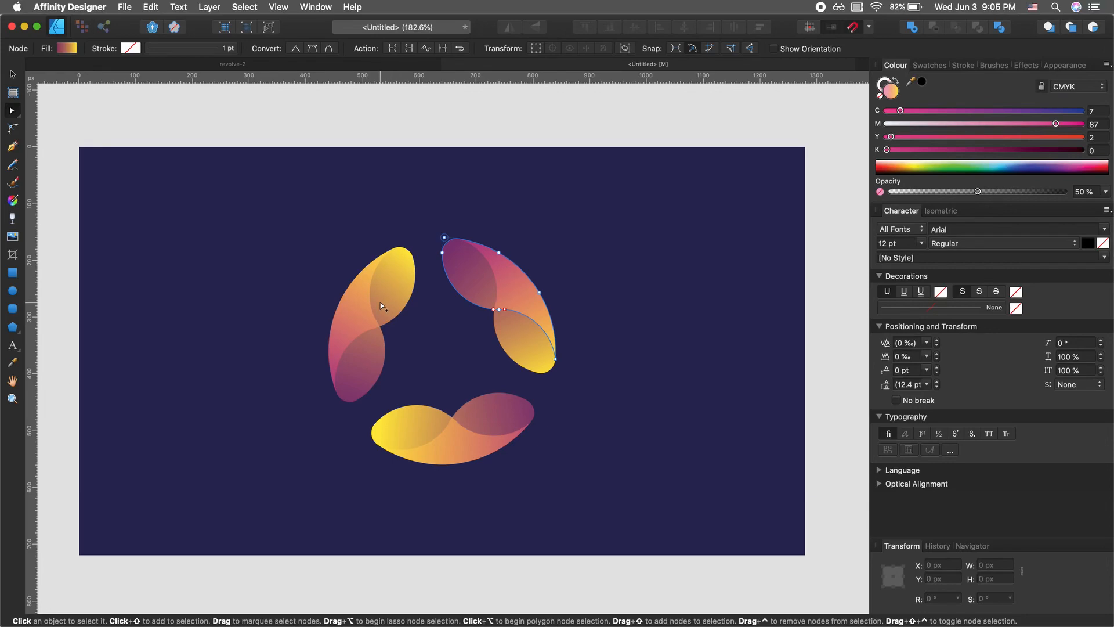
shift+click(361, 367)
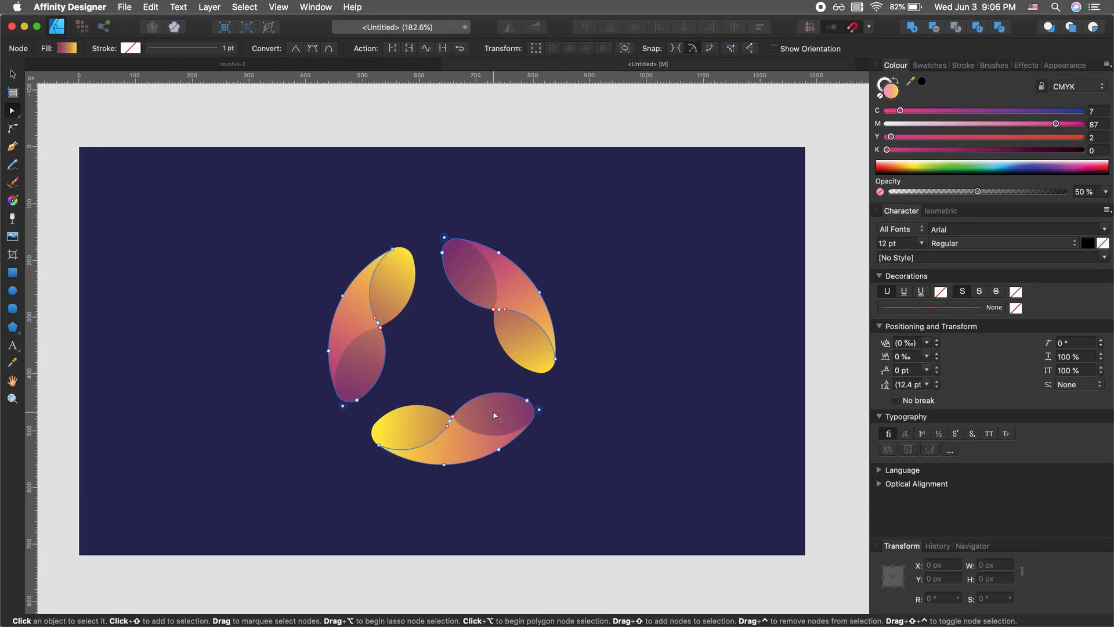
shift+click(502, 417)
click(68, 48)
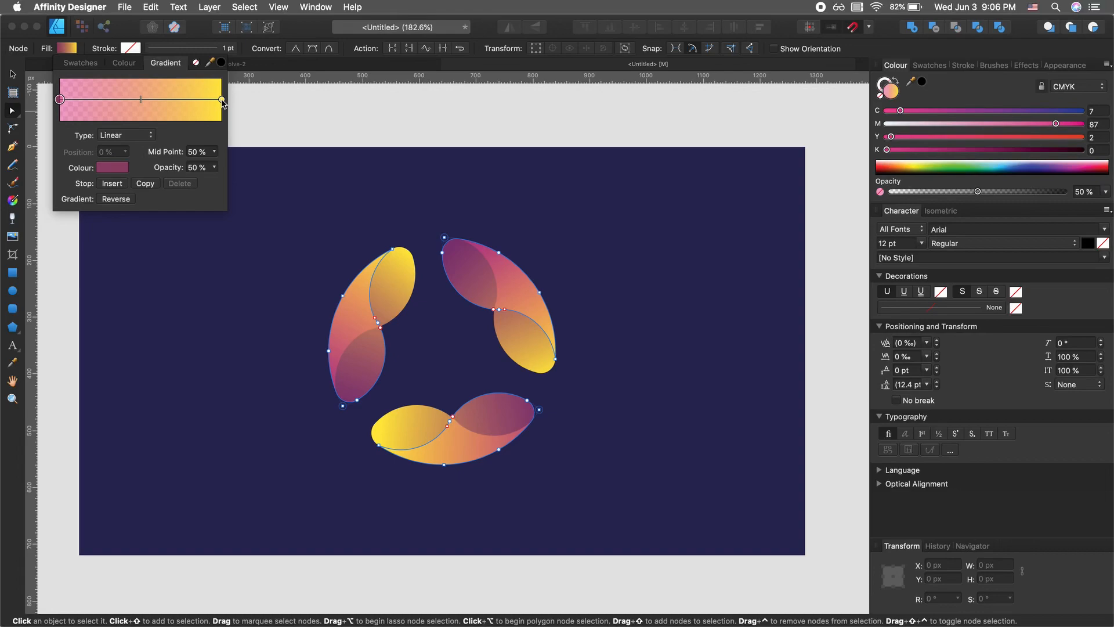
click(222, 99)
click(114, 168)
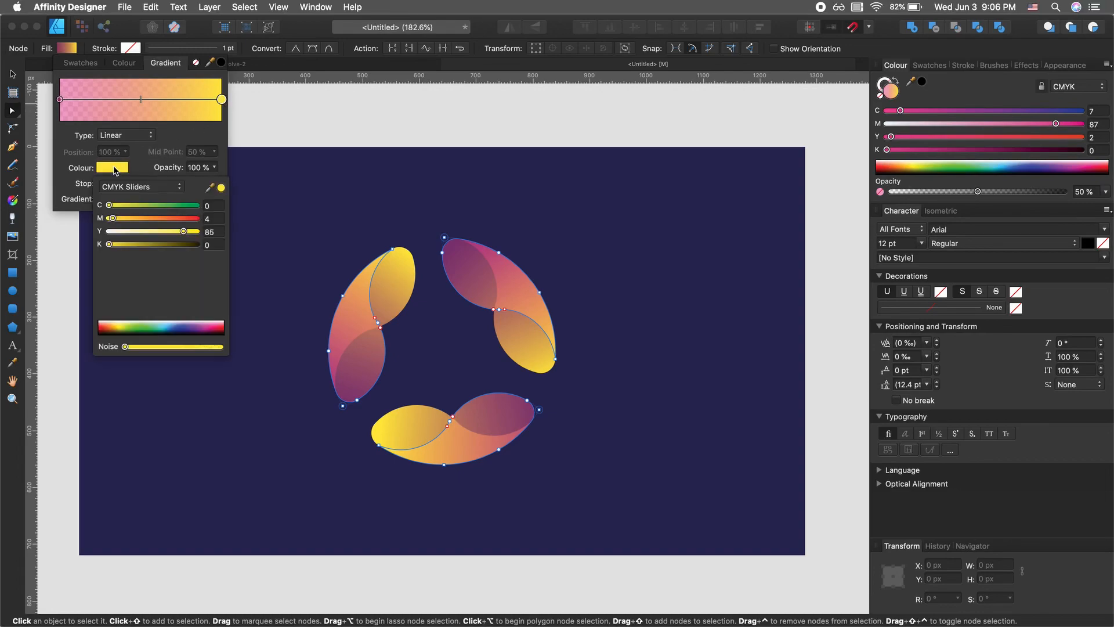
click(216, 168)
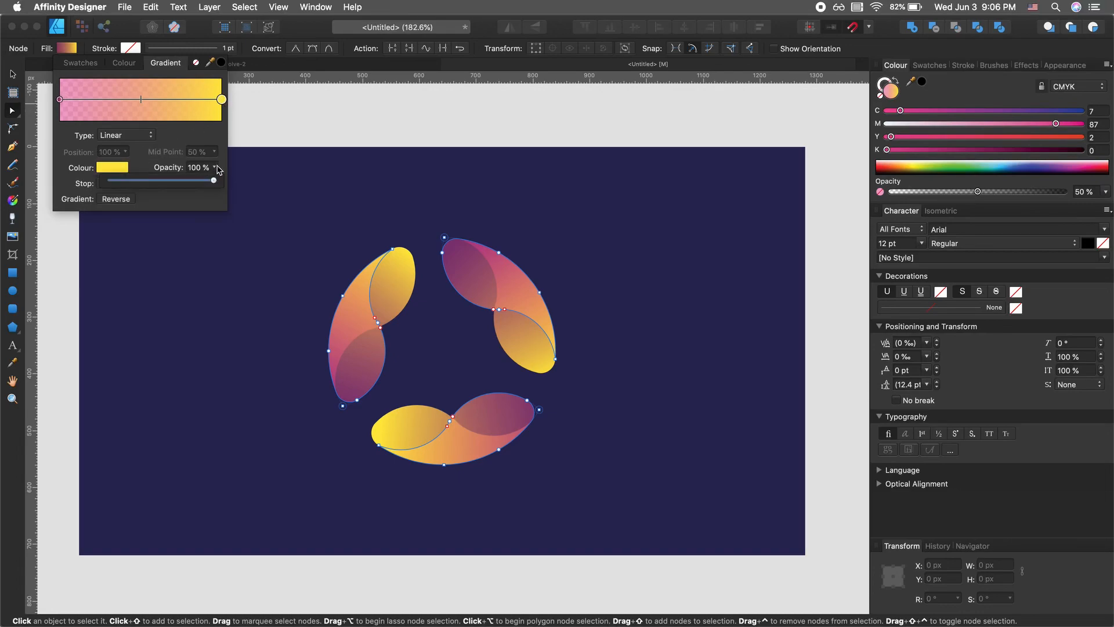
drag(214, 180, 159, 187)
Step: Set the pink gradient stop of these three curves to 26 % opacity and deselect them
click(60, 99)
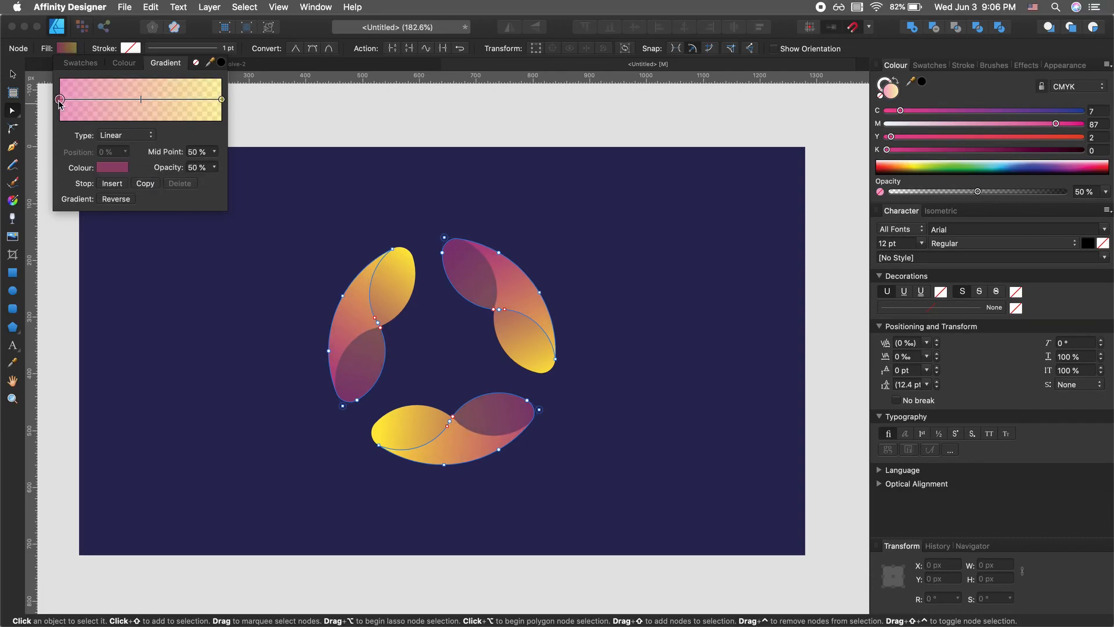
click(118, 168)
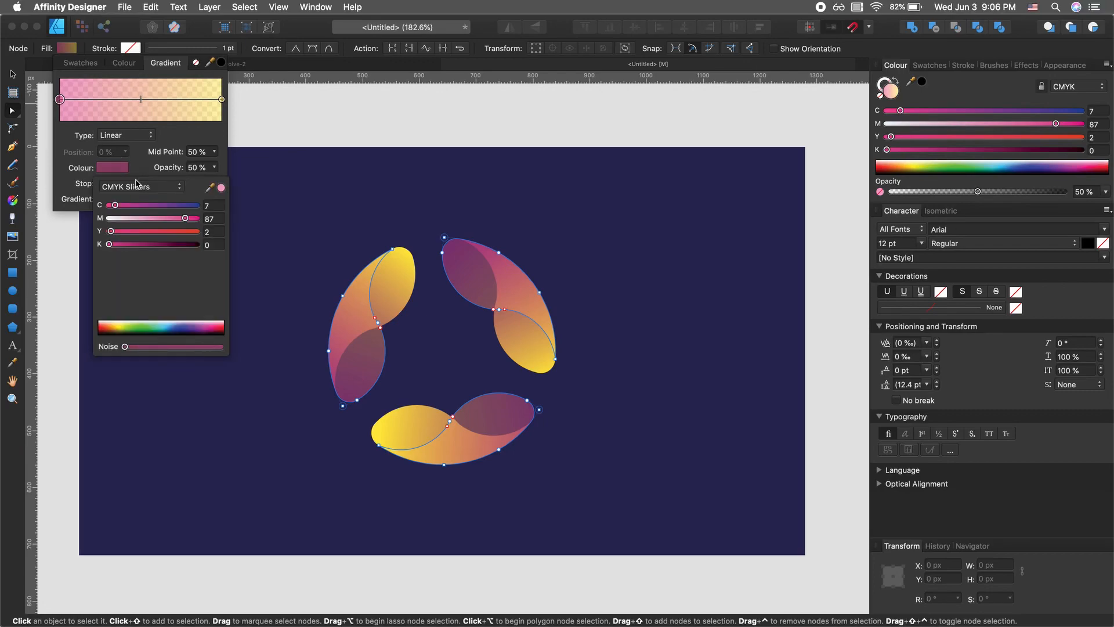
click(215, 168)
drag(214, 182, 188, 183)
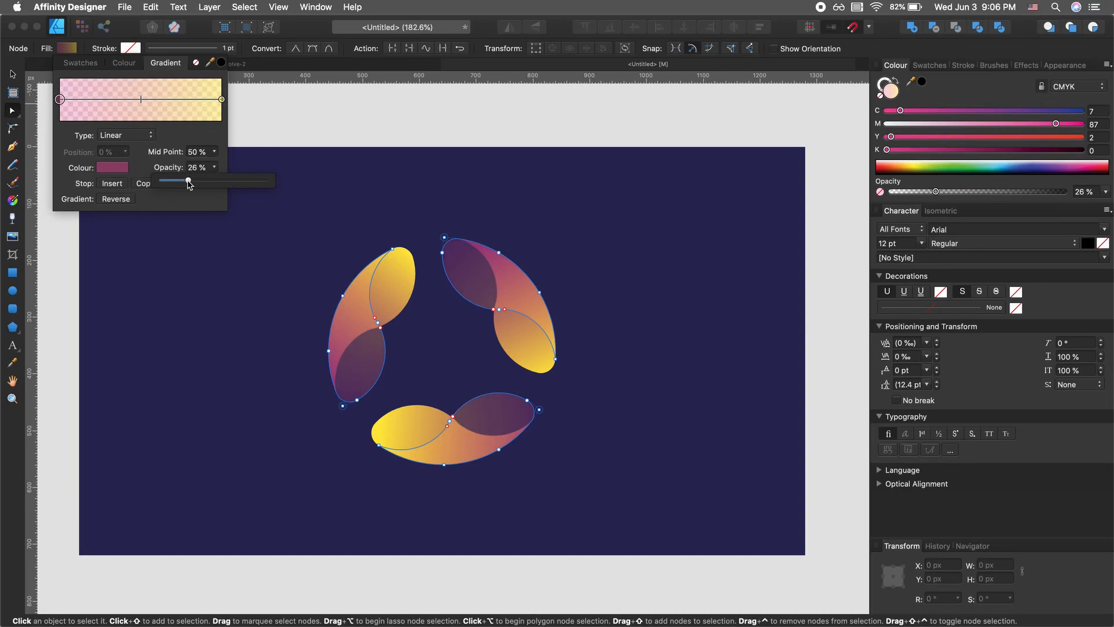
click(405, 210)
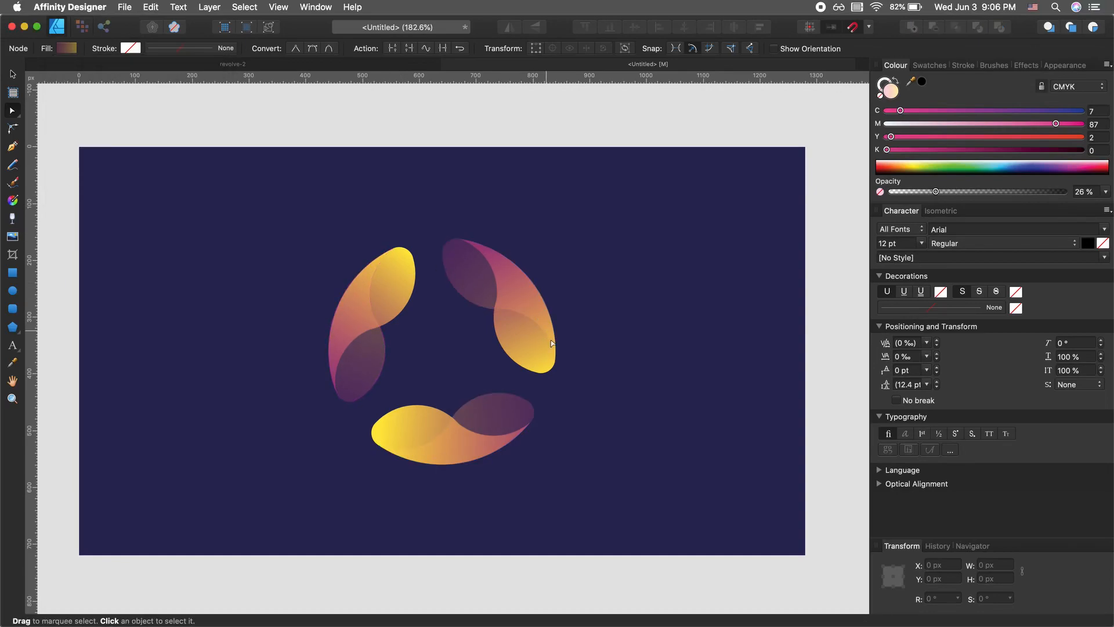
Step: Recolour the navy background rectangle dark purple, #340C50, and lock it
scroll(557, 362, up, 1)
key(v)
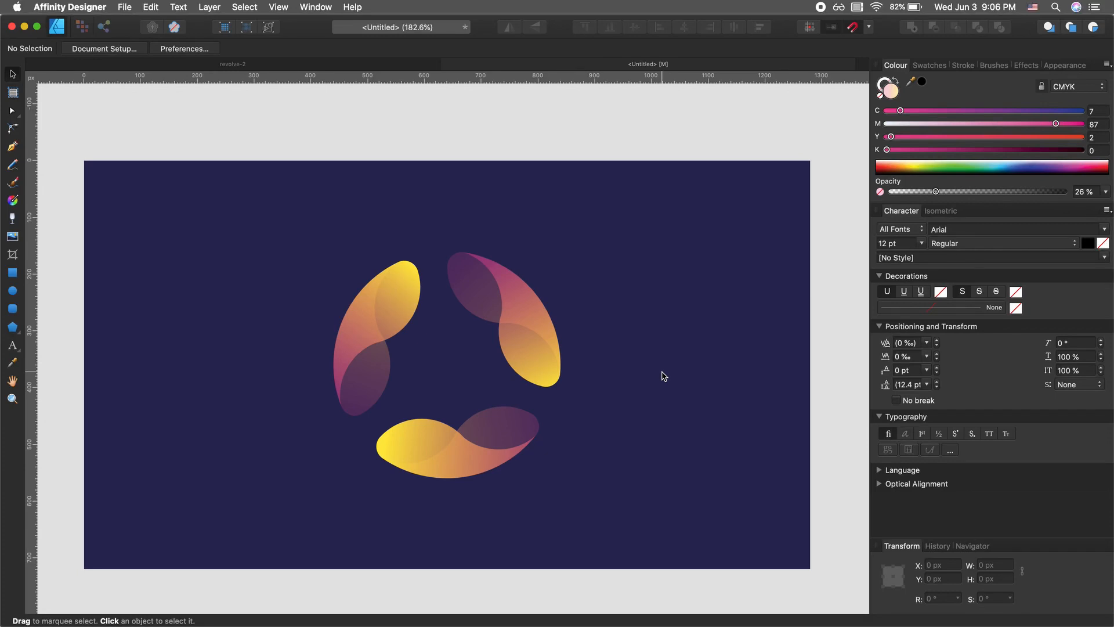
click(663, 375)
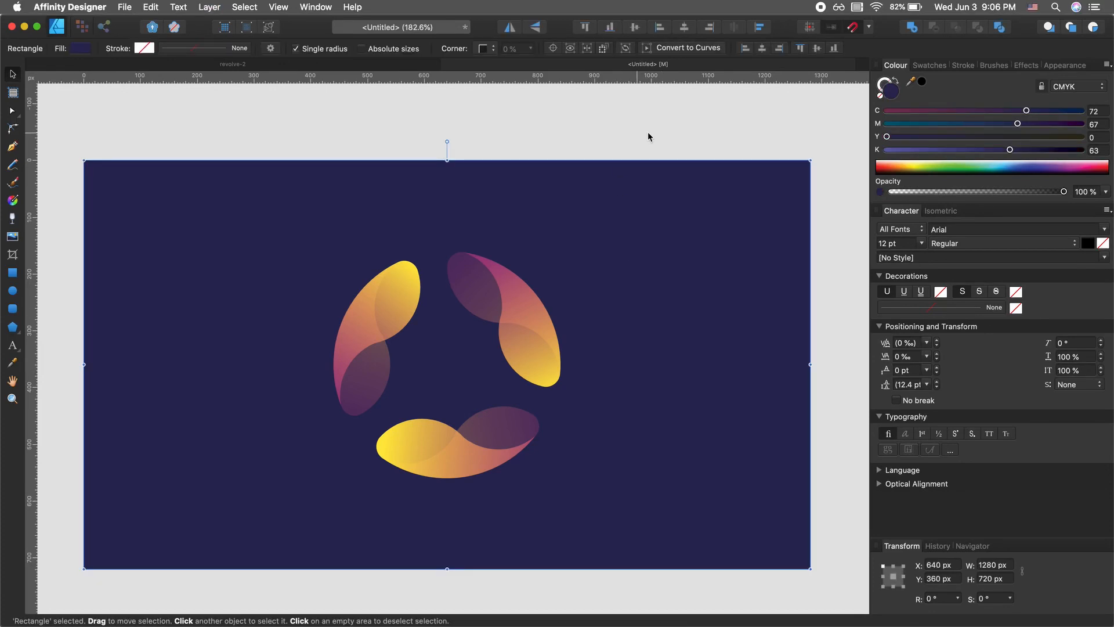
double_click(893, 92)
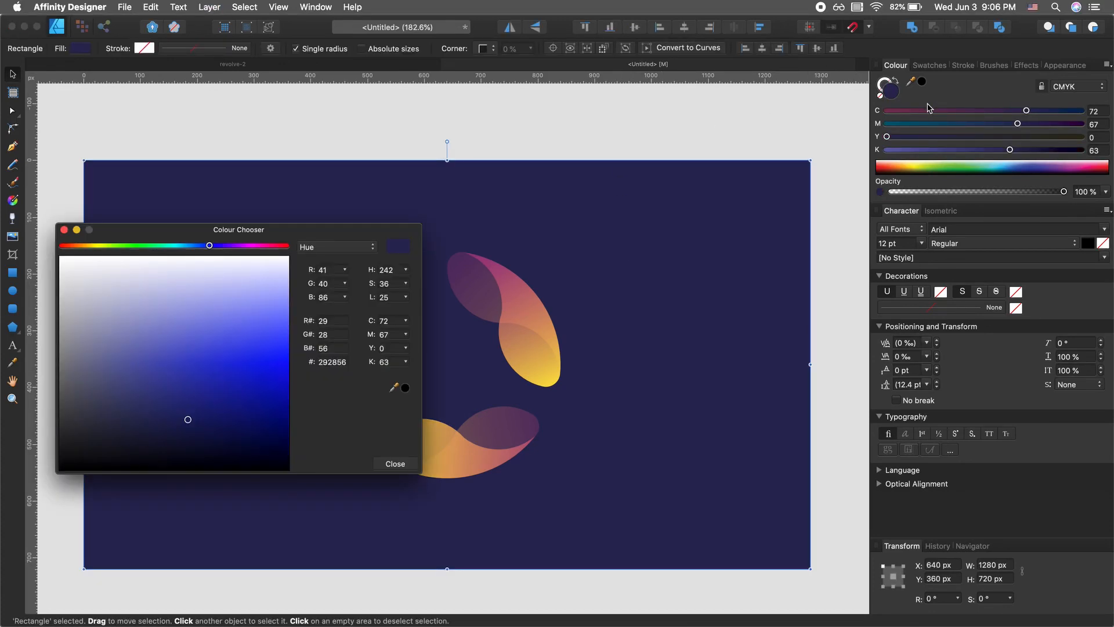
drag(210, 245, 233, 248)
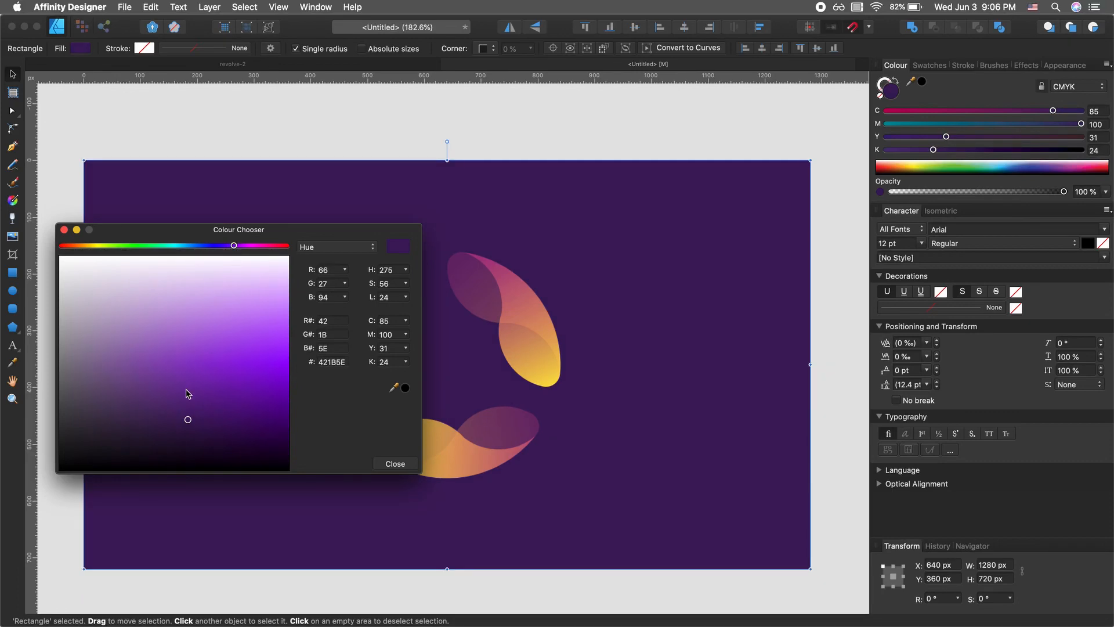
mouse_move(189, 423)
mouse_down()
mouse_move(207, 441)
mouse_move(183, 434)
mouse_move(228, 431)
mouse_up()
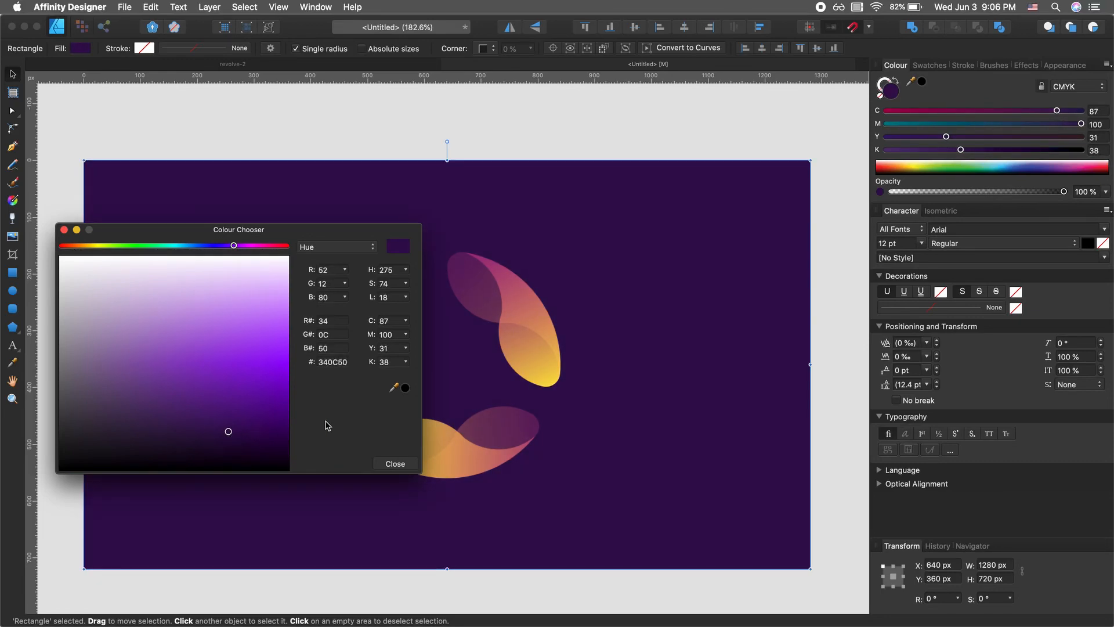
click(388, 466)
key(a)
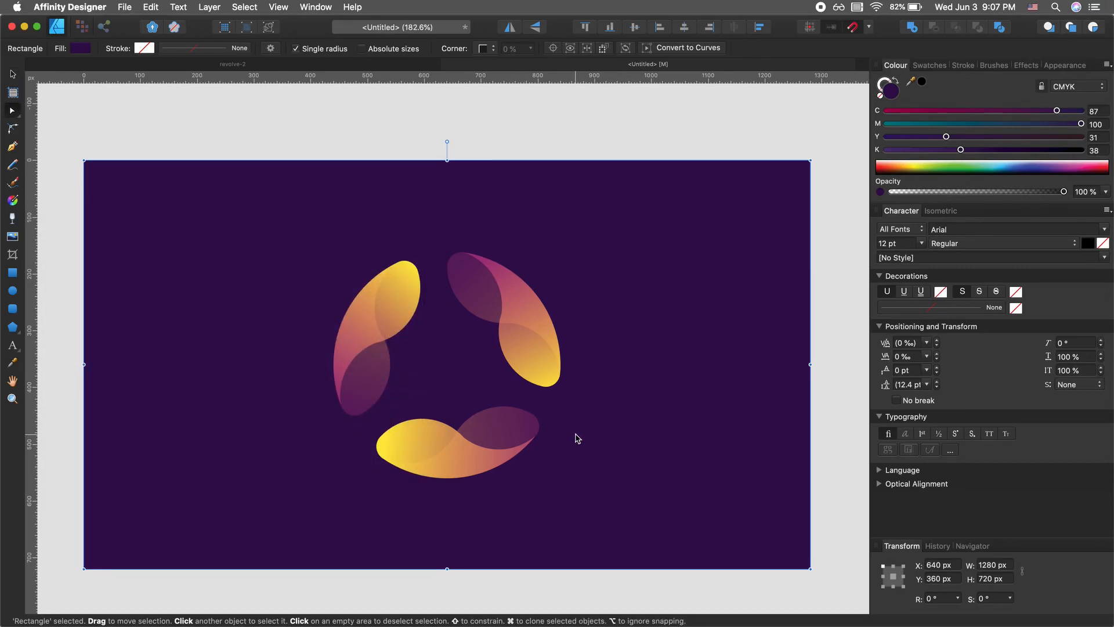
key(super+l)
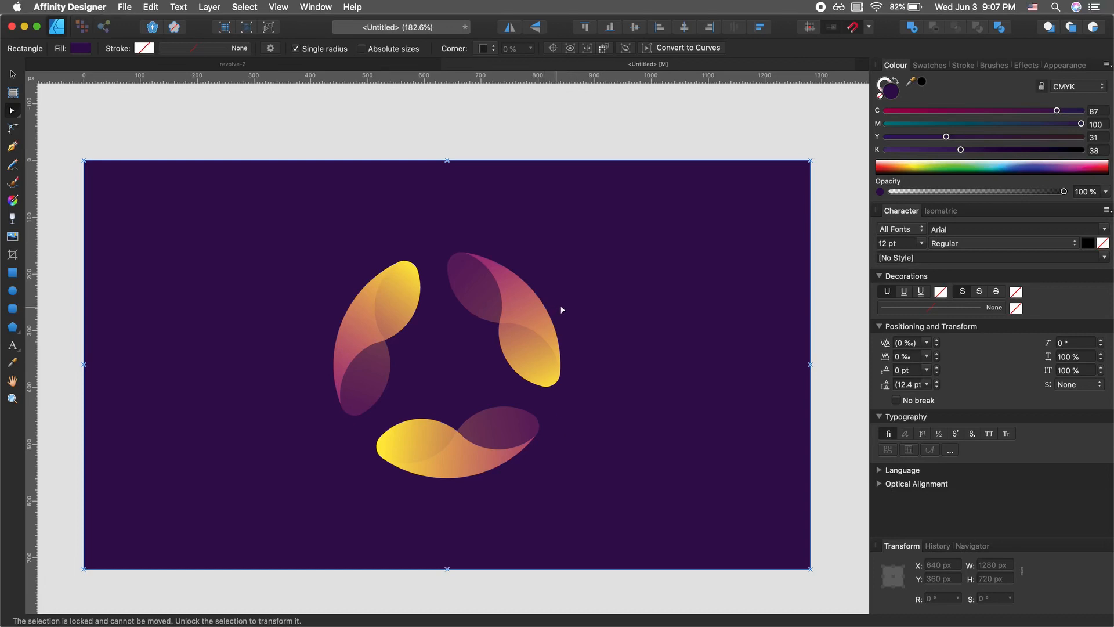
Step: Select the yellow-tipped curve in each of the three segments and turn its yellow gradient stop orange by raising magenta, then deselect
click(554, 346)
shift+click(388, 385)
shift+click(405, 453)
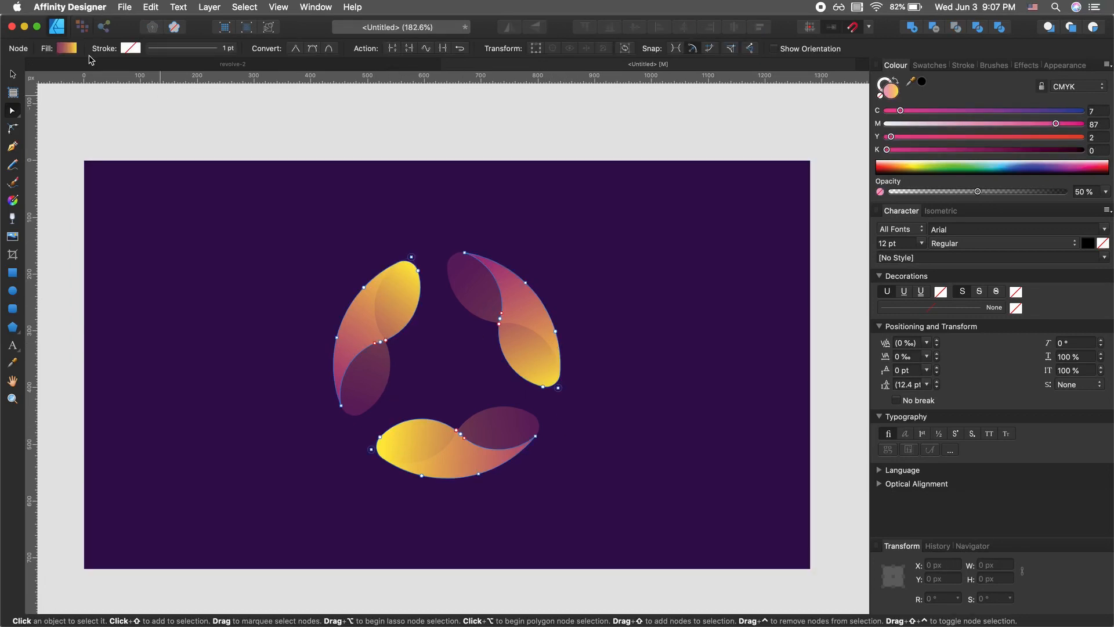
click(69, 49)
click(222, 100)
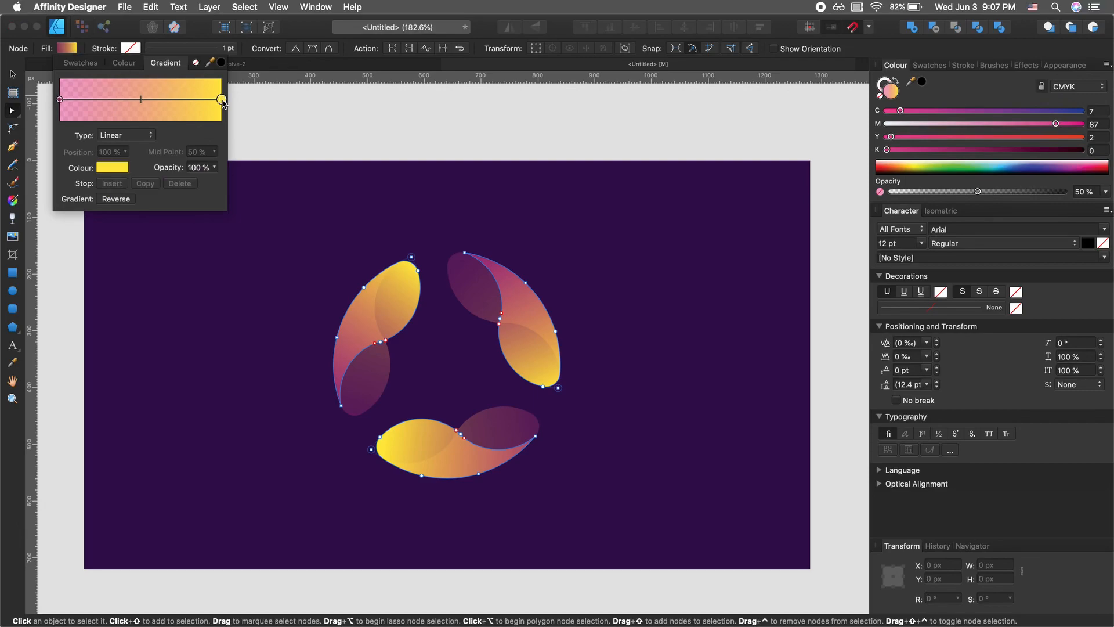
click(121, 169)
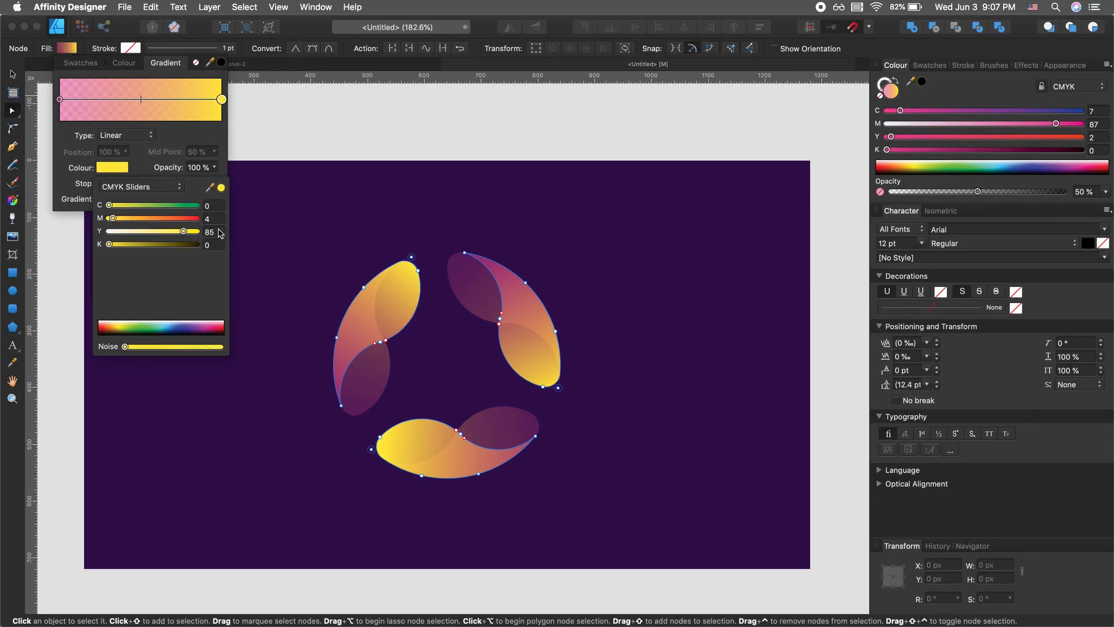
mouse_move(112, 219)
mouse_down()
mouse_move(196, 232)
mouse_move(132, 220)
mouse_up()
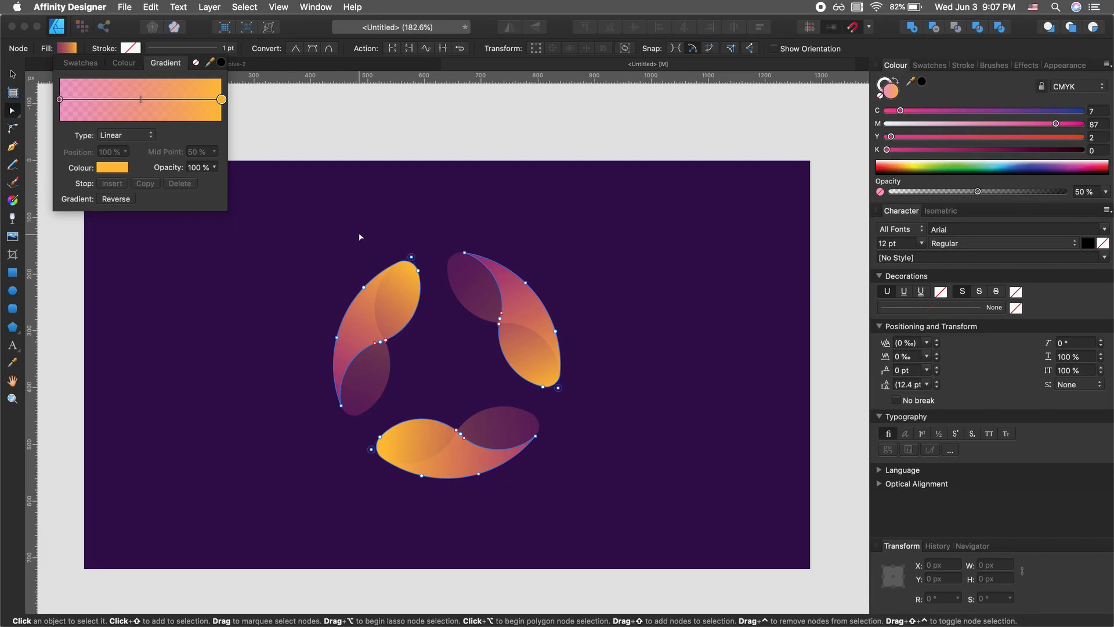
click(472, 196)
key(v)
click(472, 197)
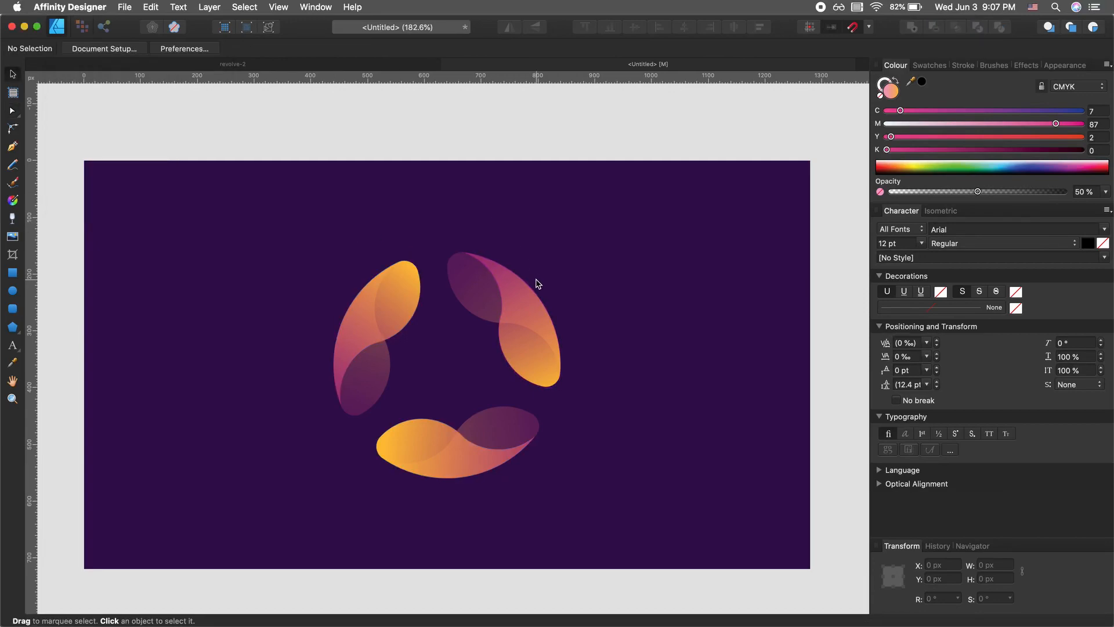
Step: Select all six logo curves and scale them down proportionally
click(523, 337)
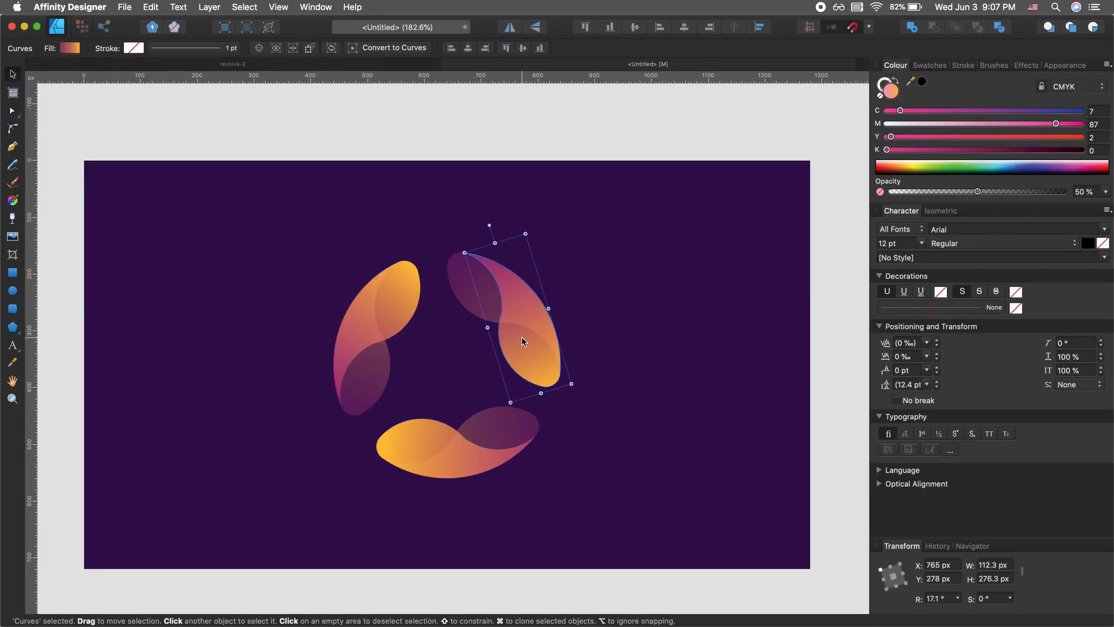
shift+click(405, 312)
shift+click(433, 455)
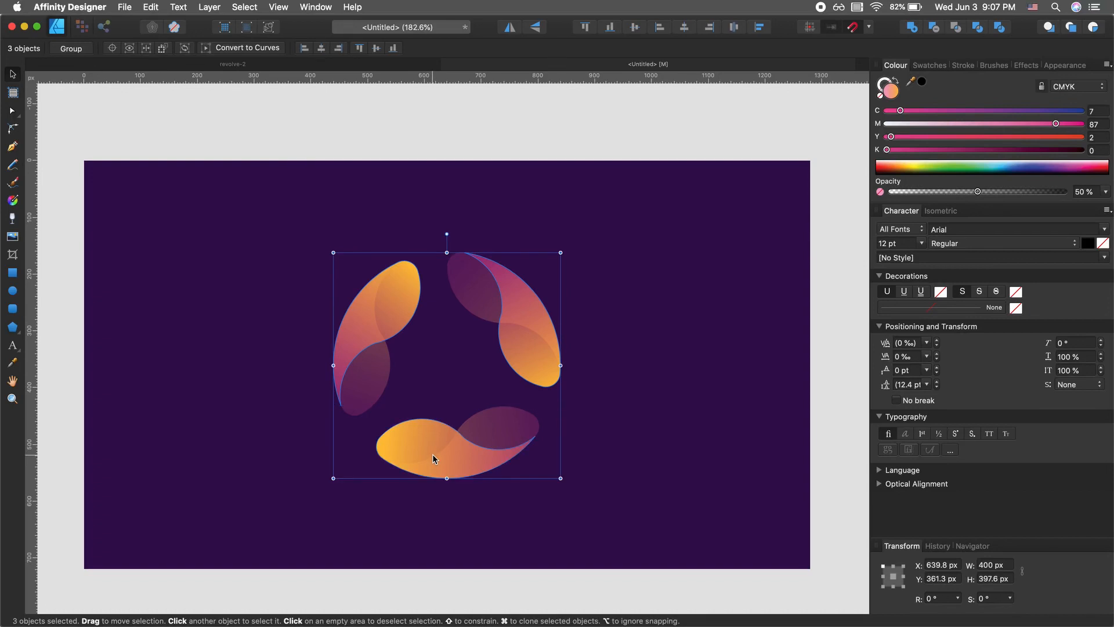
click(713, 386)
drag(636, 231, 316, 504)
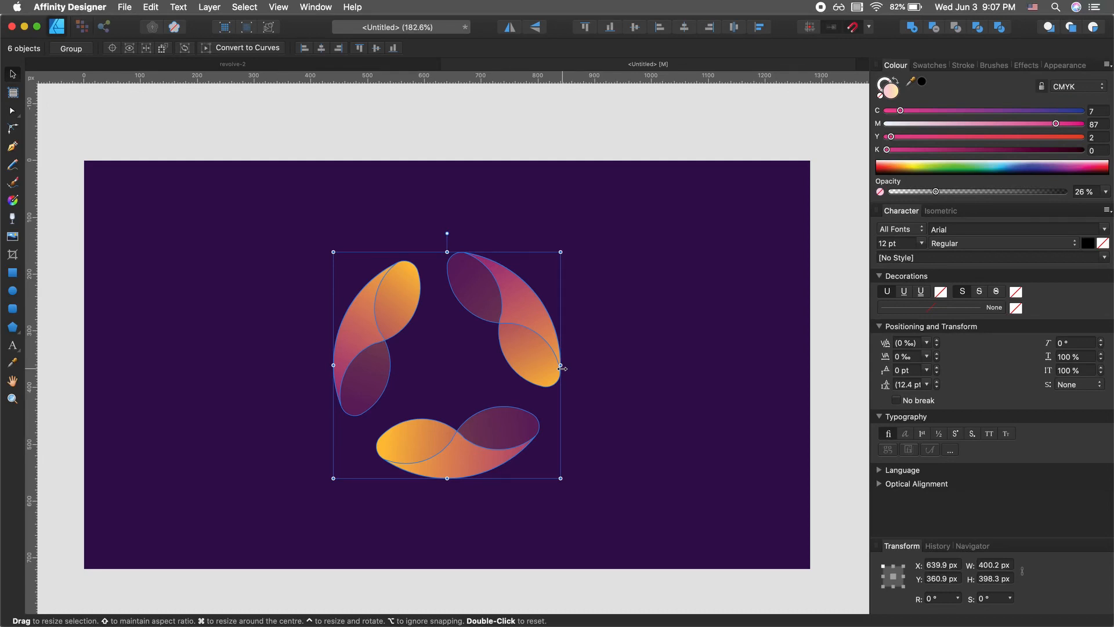
drag(562, 367, 524, 367)
click(585, 409)
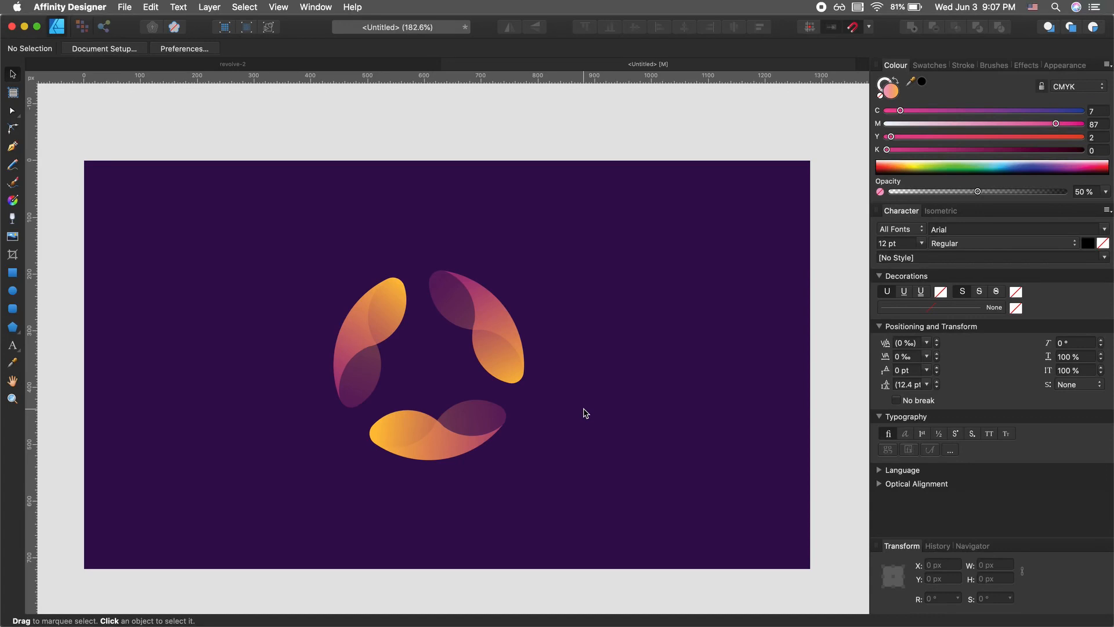
Step: Move the logo group horizontally into the left half of the artboard and deselect it
click(485, 356)
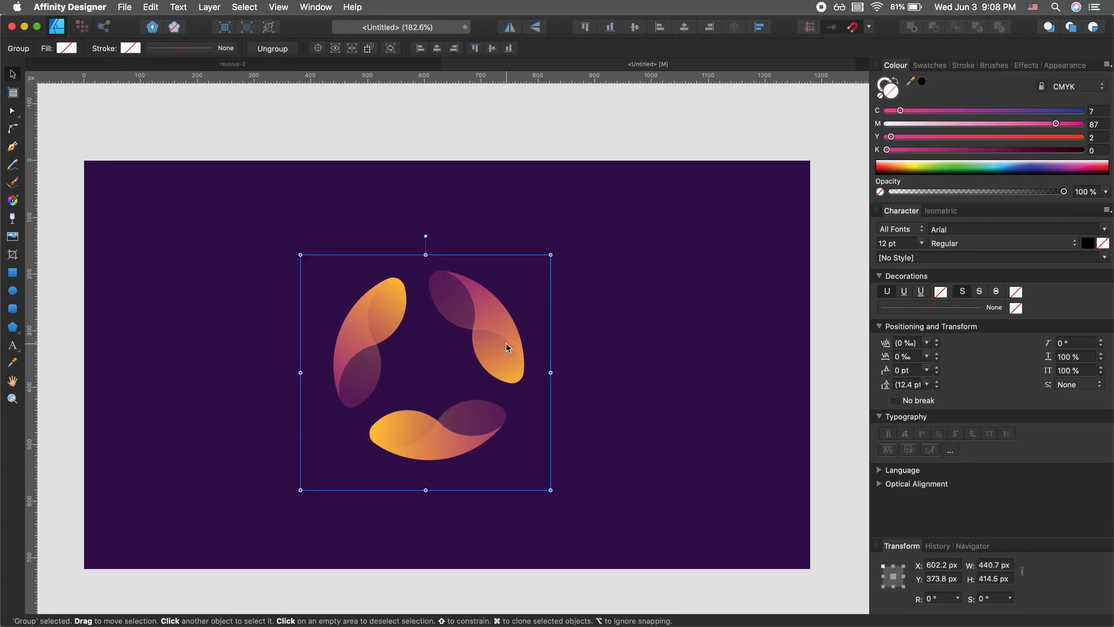
drag(508, 344, 382, 342)
click(496, 359)
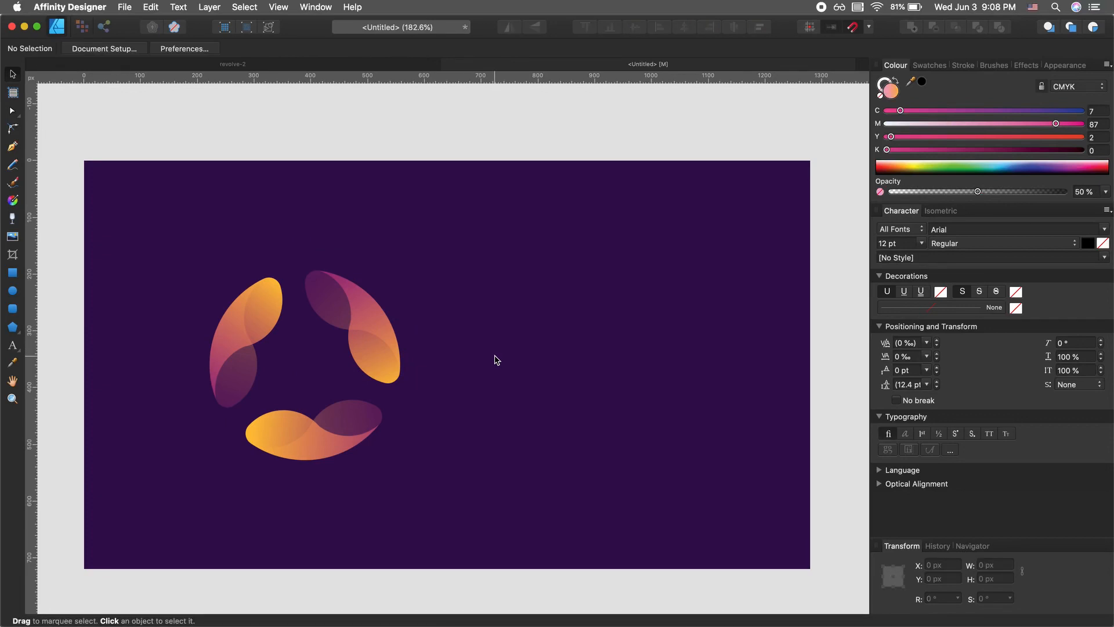
Step: Add the art text "Revolve" to the right of the logo and leave it selected as an object
key(t)
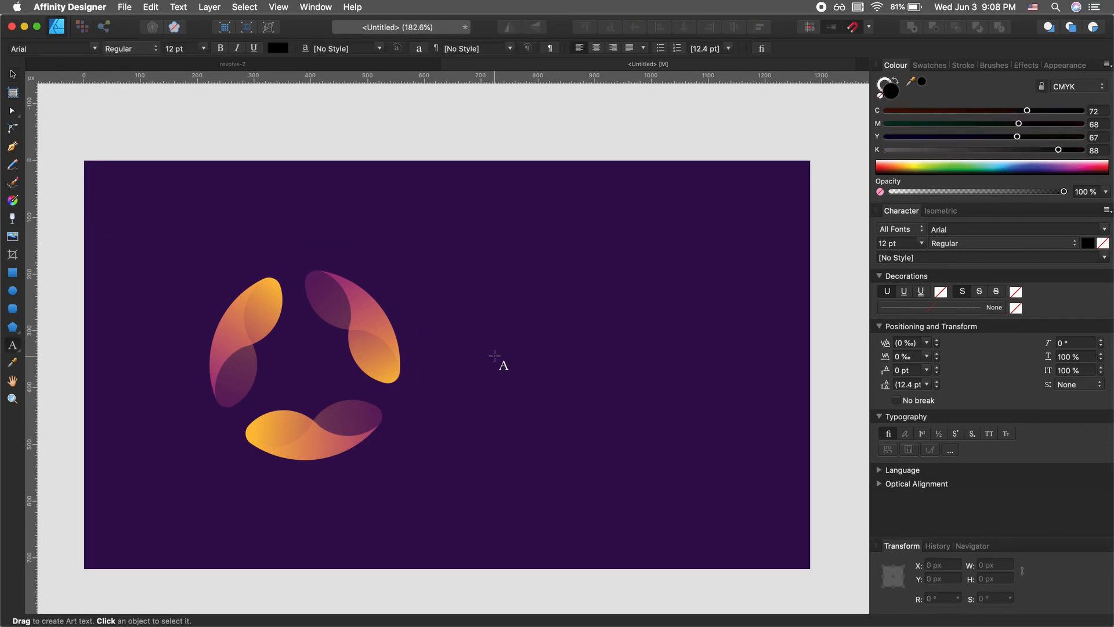
click(466, 365)
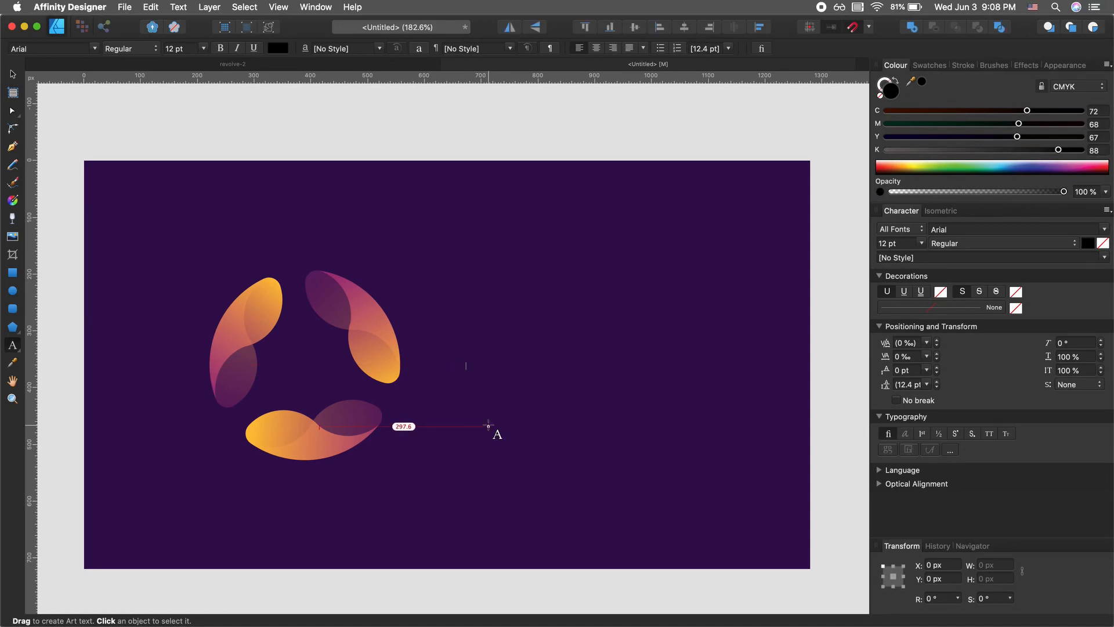
text(Revolve)
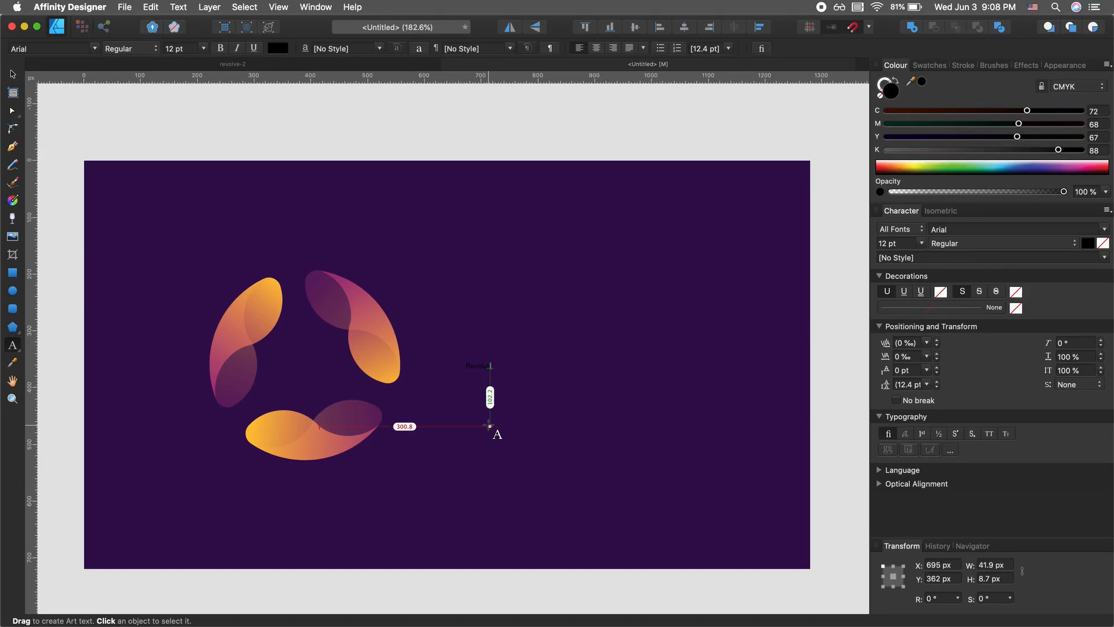
key(super+a)
key(super+shift+period)
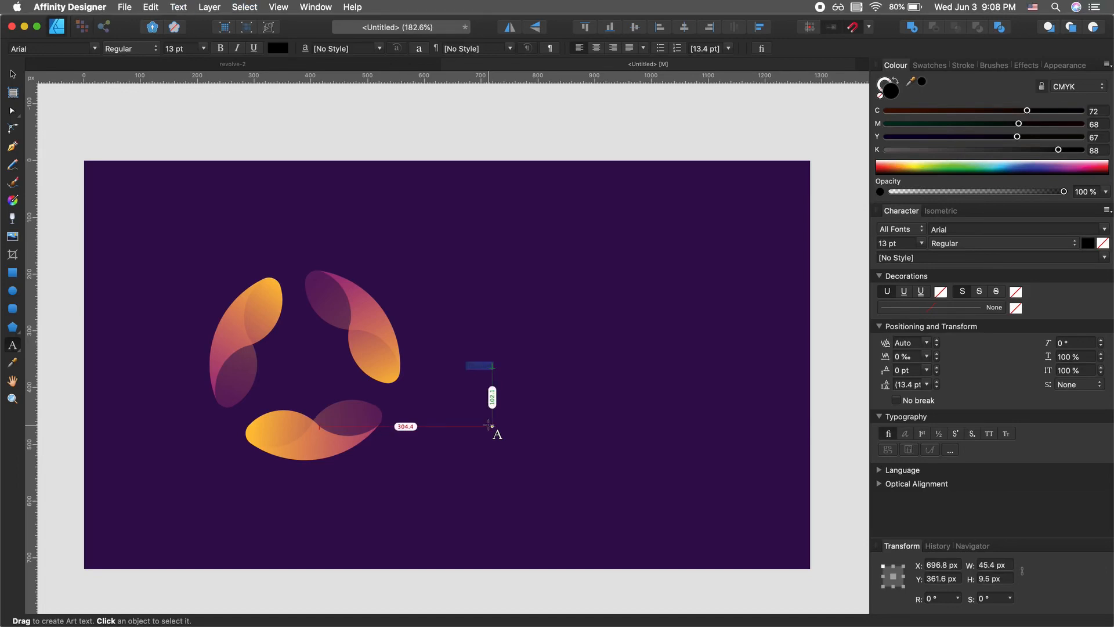
key(Escape)
key(Escape)
key(v)
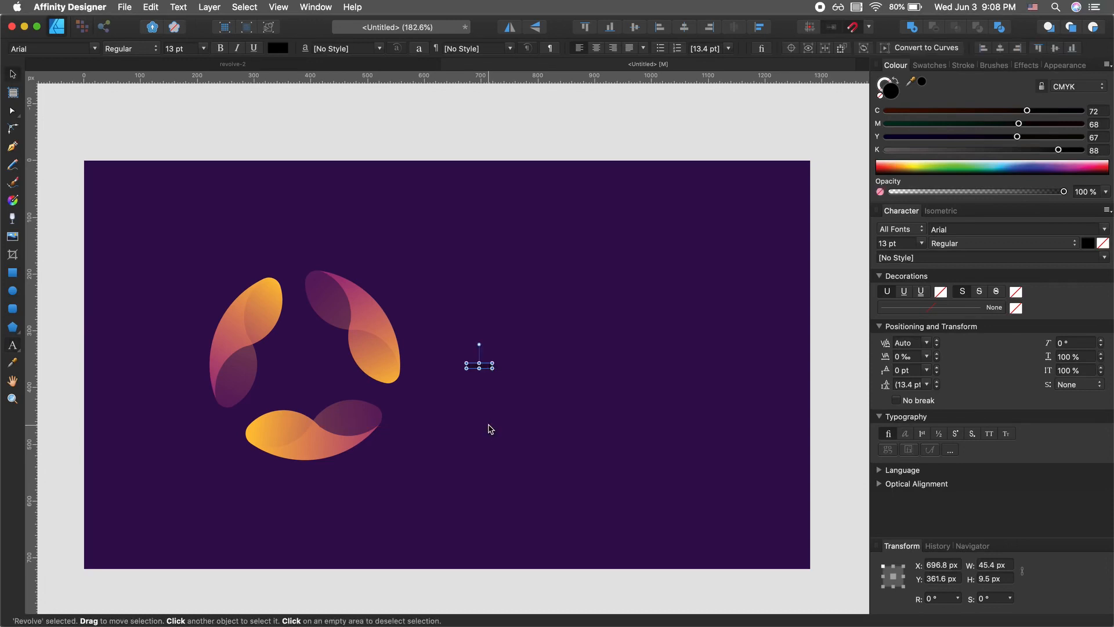
Step: Enlarge the Revolve text to about 122.6 pt, centre it vertically beside the logo and colour it white
drag(495, 363, 704, 275)
drag(621, 350, 594, 371)
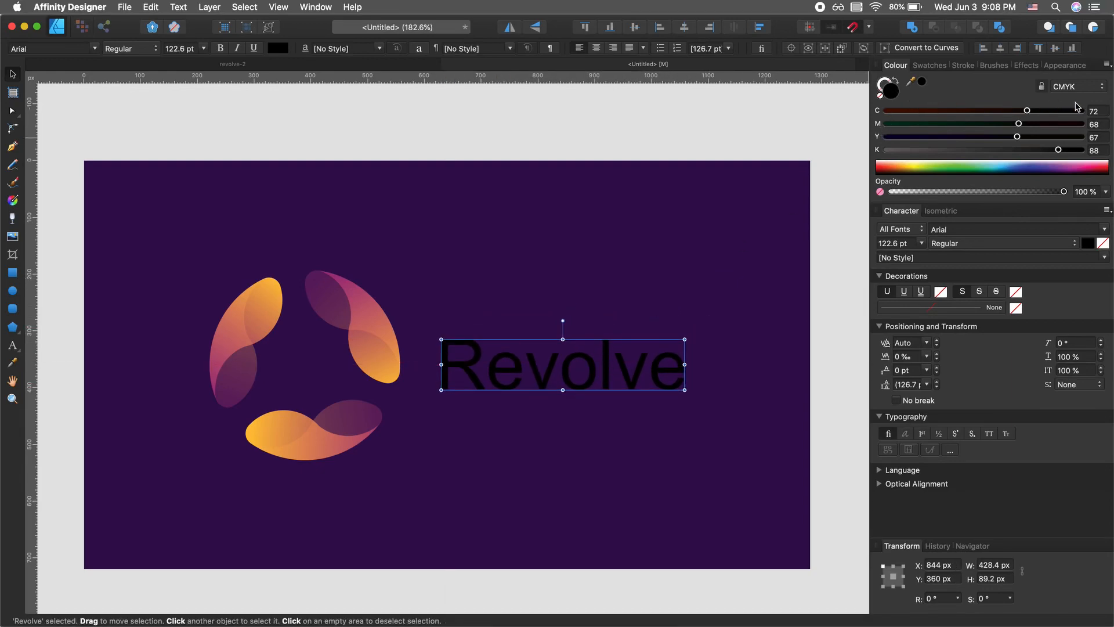
click(917, 168)
click(916, 161)
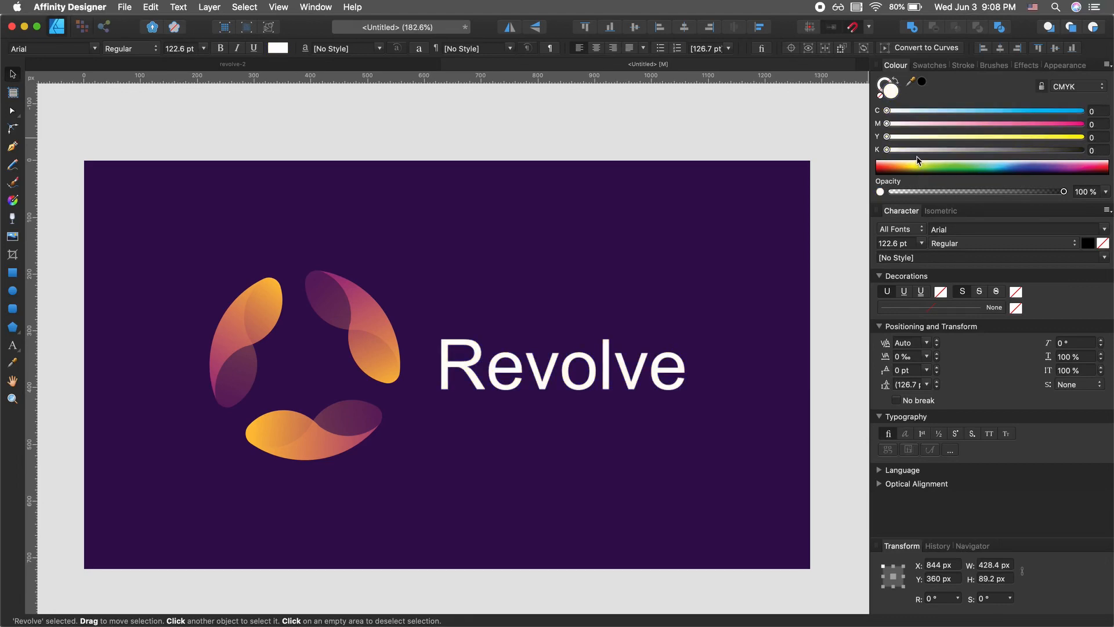
Step: Set the Revolve text in the Poppins font with all caps
click(75, 49)
text(poppins)
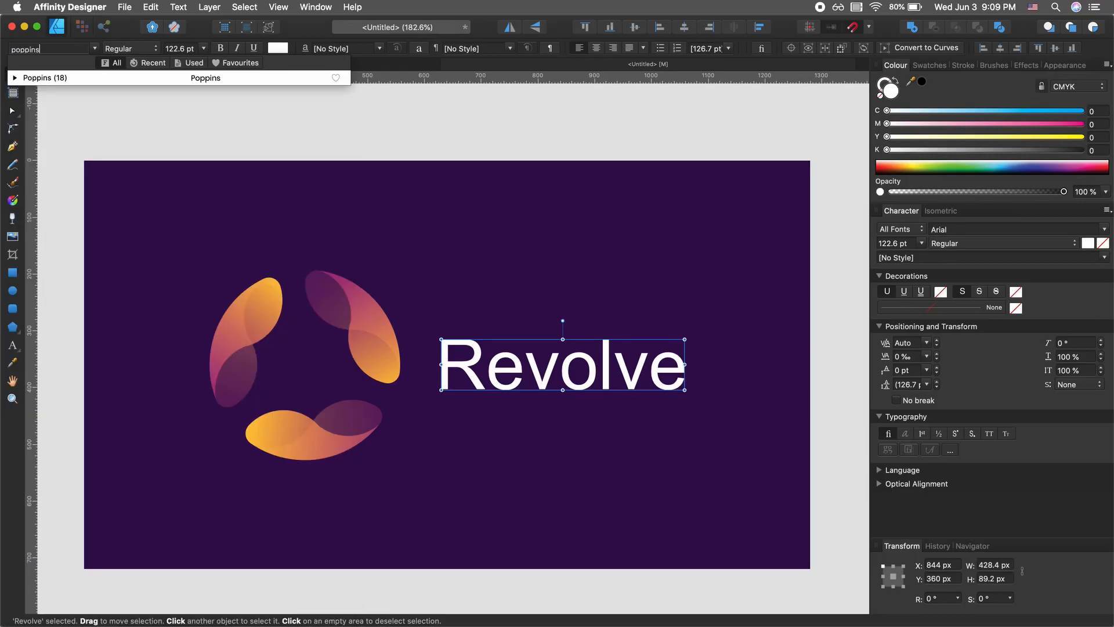
key(Return)
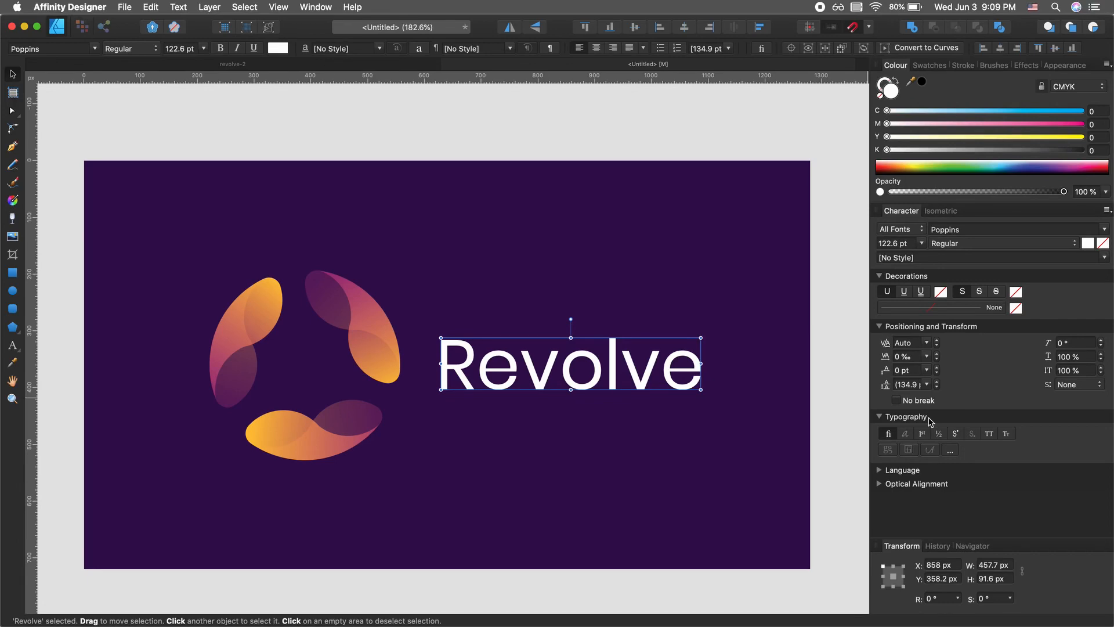
click(989, 434)
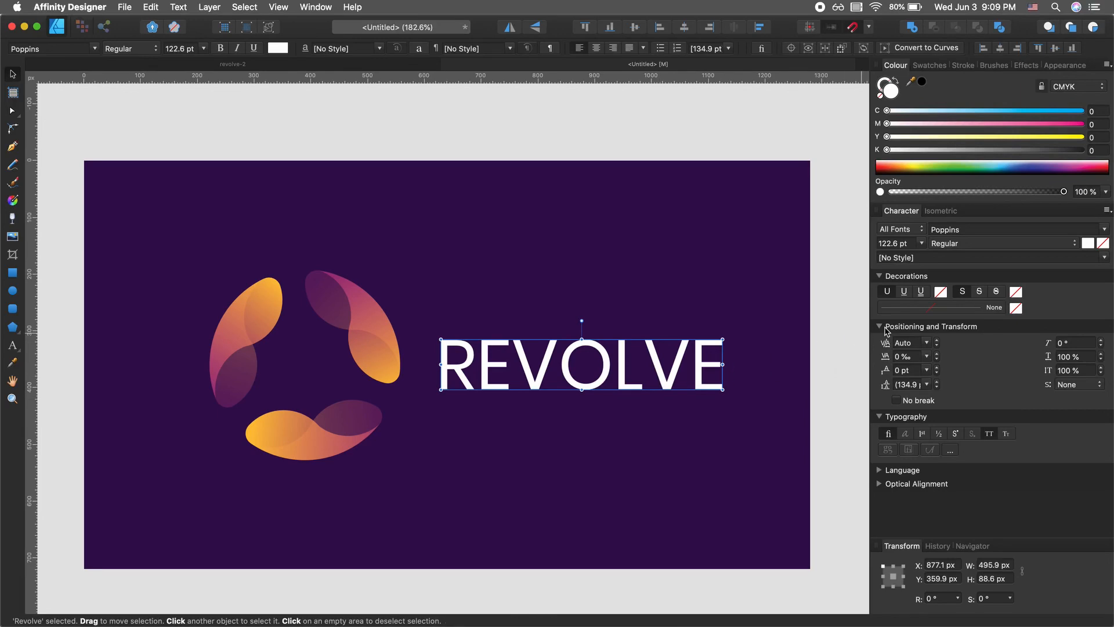
Step: Set the tracking of the Revolve text to 100 ‰
click(927, 357)
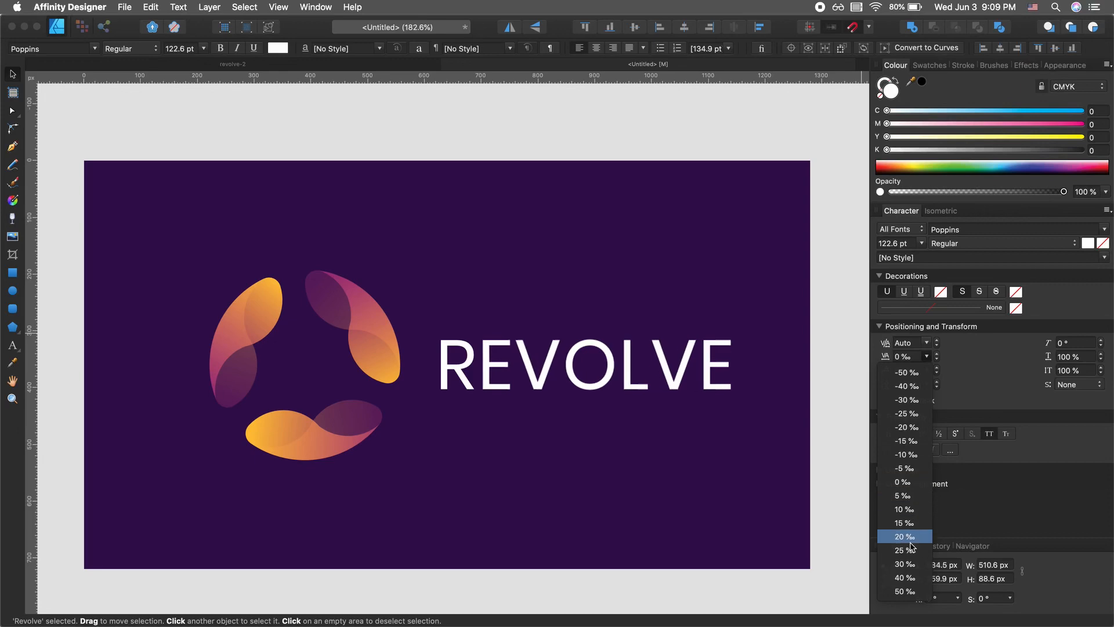
click(912, 592)
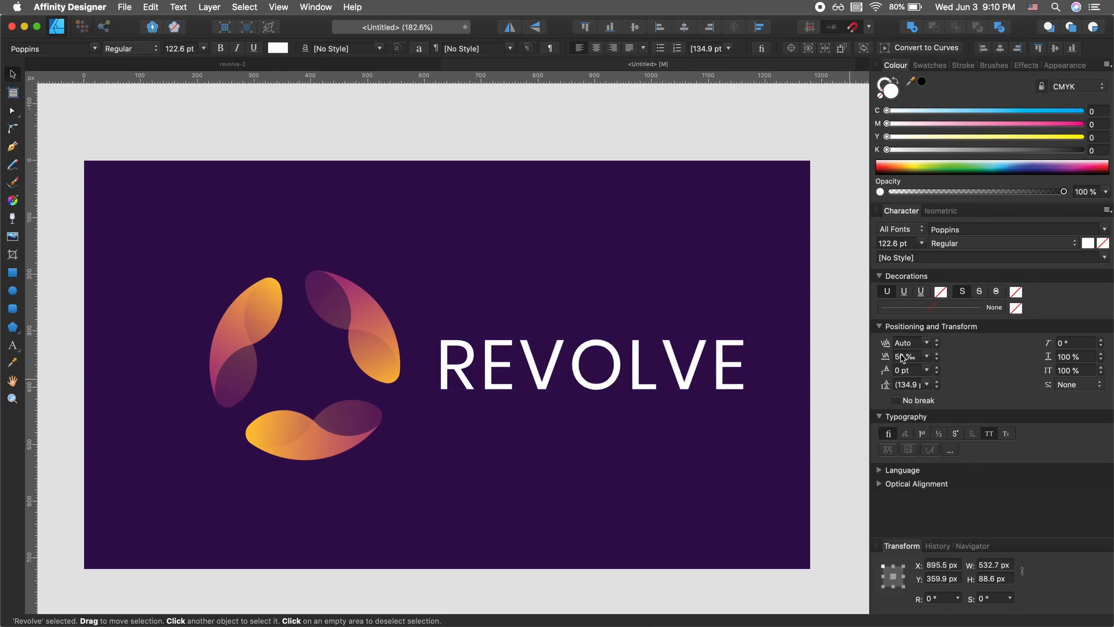
click(903, 357)
text(100)
key(Return)
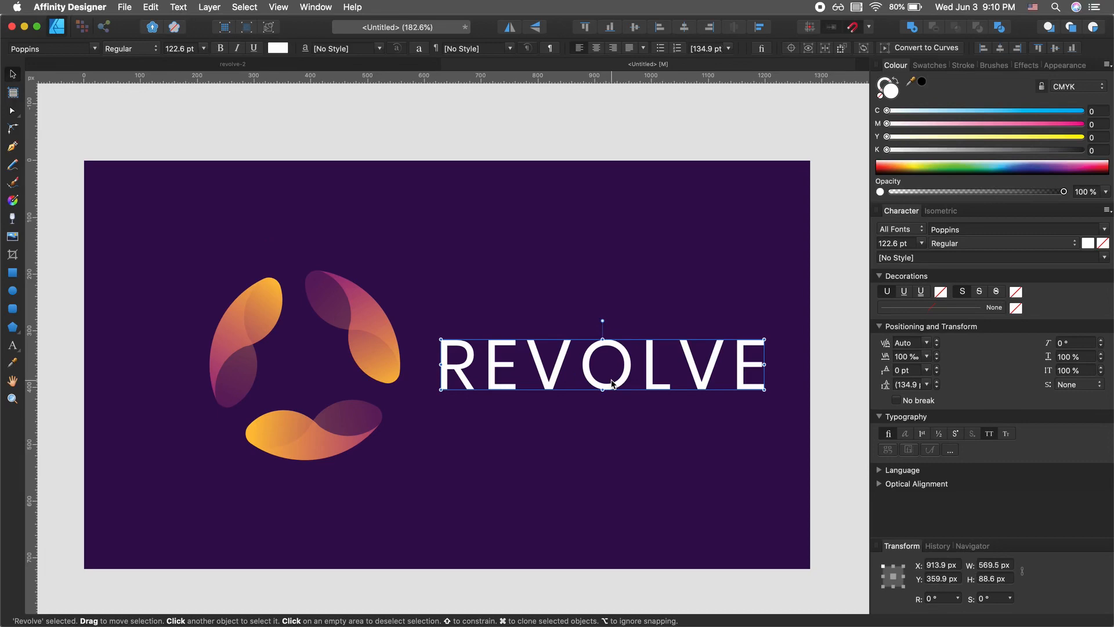
Step: Fine-tune the letter spacing of the Revolve text in small increments until the tracking is 150 ‰
key(alt+Right)
key(alt+Left)
key(alt+Right)
key(alt+Right)
key(alt+Right)
key(alt+Right)
key(alt+Right)
key(alt+Right)
key(alt+Right)
key(alt+Right)
key(alt+Right)
key(alt+Right)
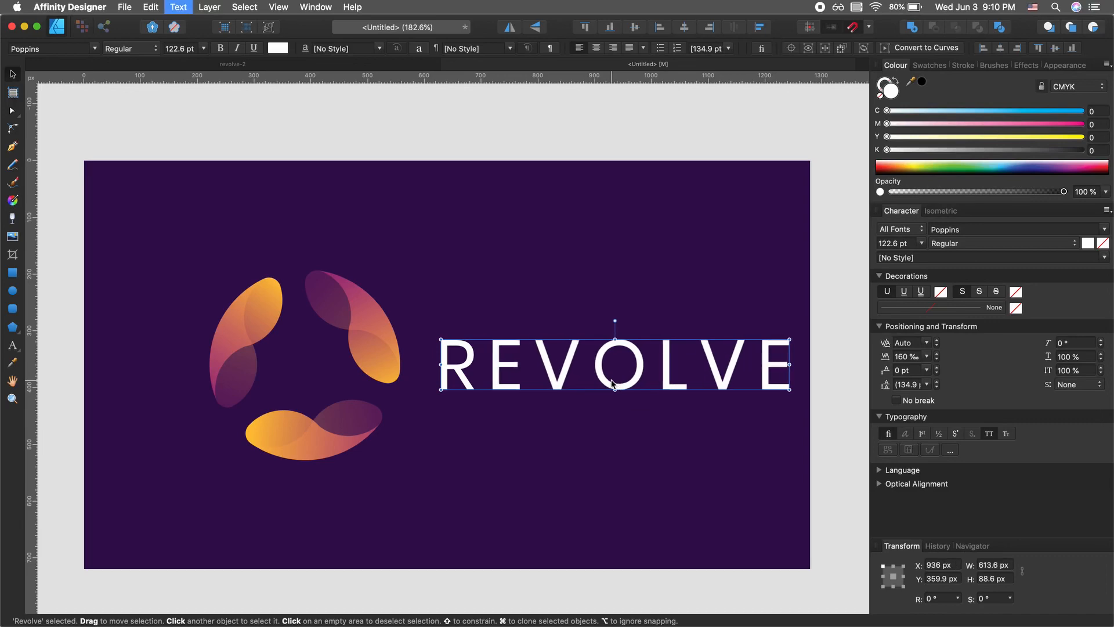
key(alt+Left)
key(alt+Left)
key(alt+Left)
key(alt+Left)
key(alt+Left)
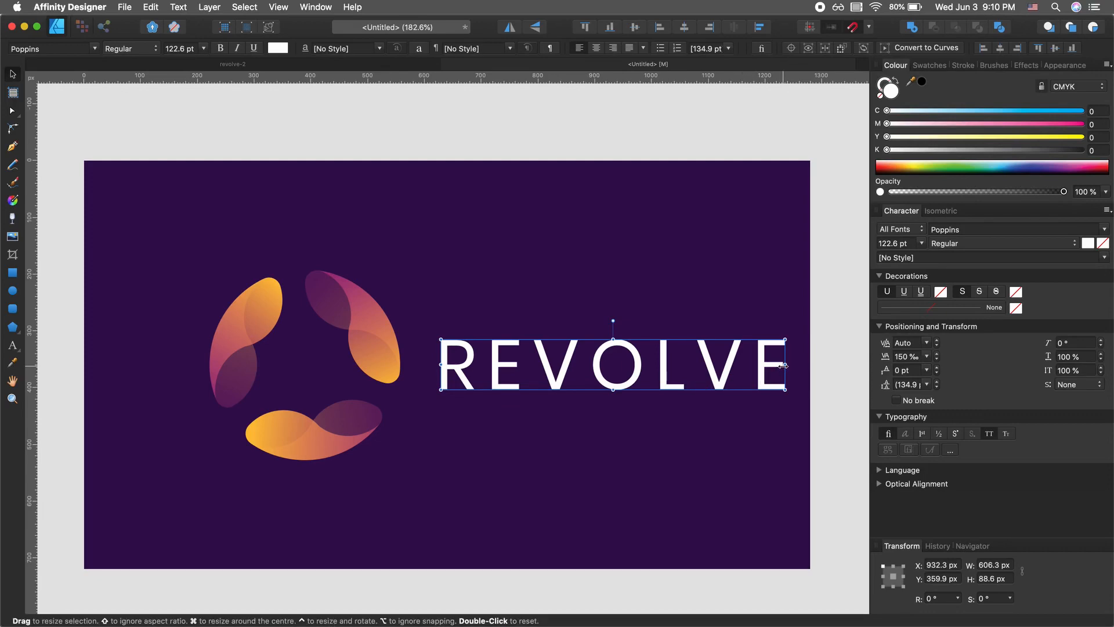
Step: Scale the Revolve text down to about 89.4 pt around its left edge and deselect it
drag(784, 365, 689, 373)
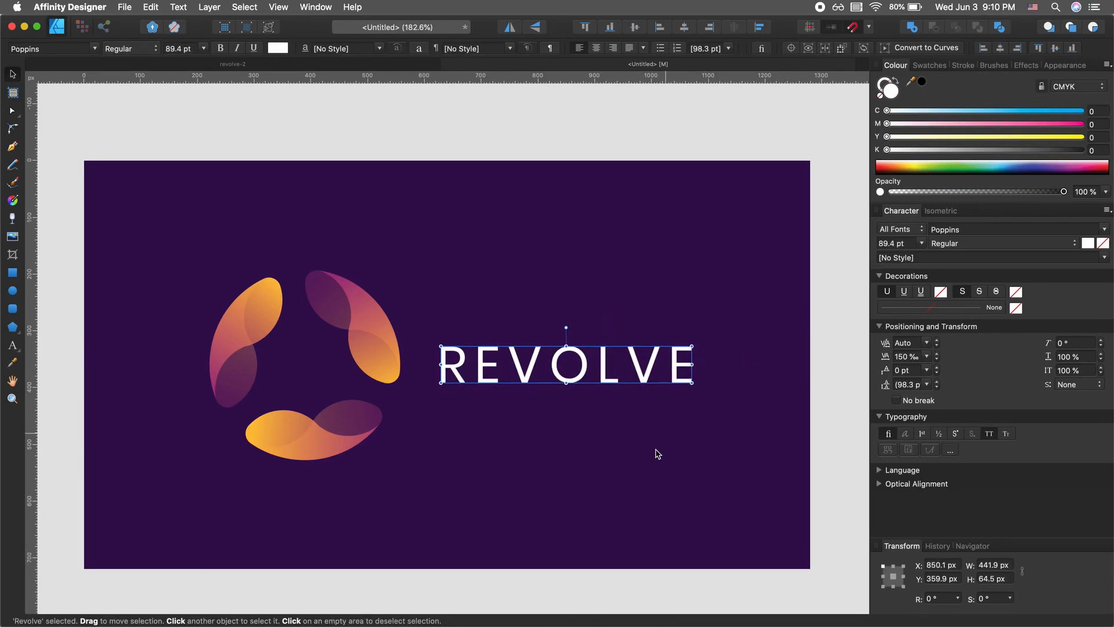
click(646, 463)
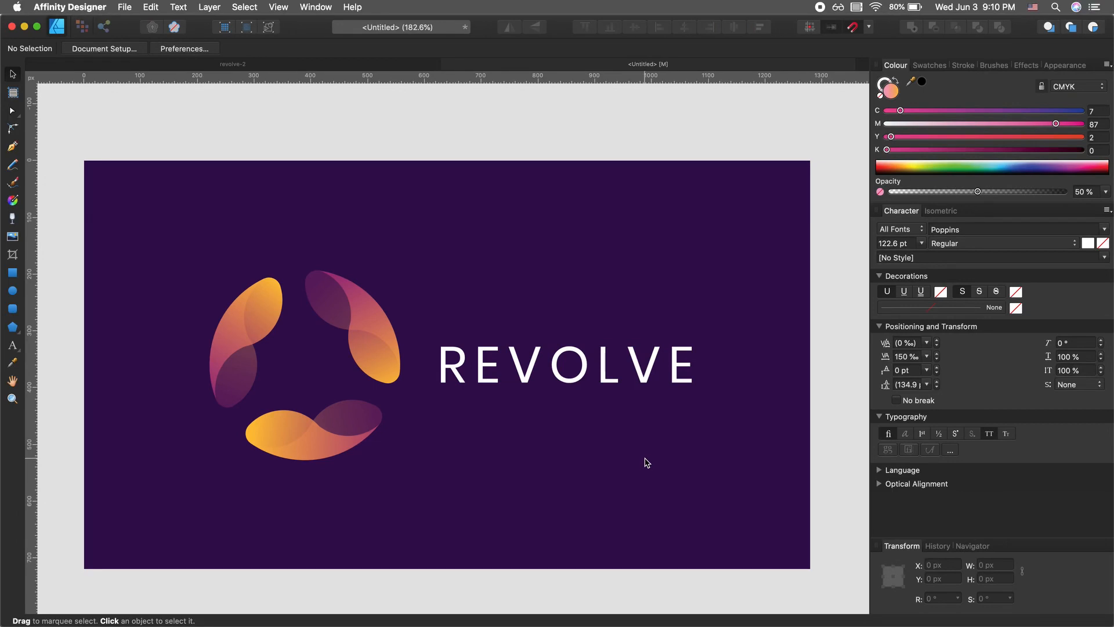
Step: Hide the interface panels to examine the finished logo and wordmark on the artboard
scroll(646, 463, down, 2)
scroll(646, 462, left, 2)
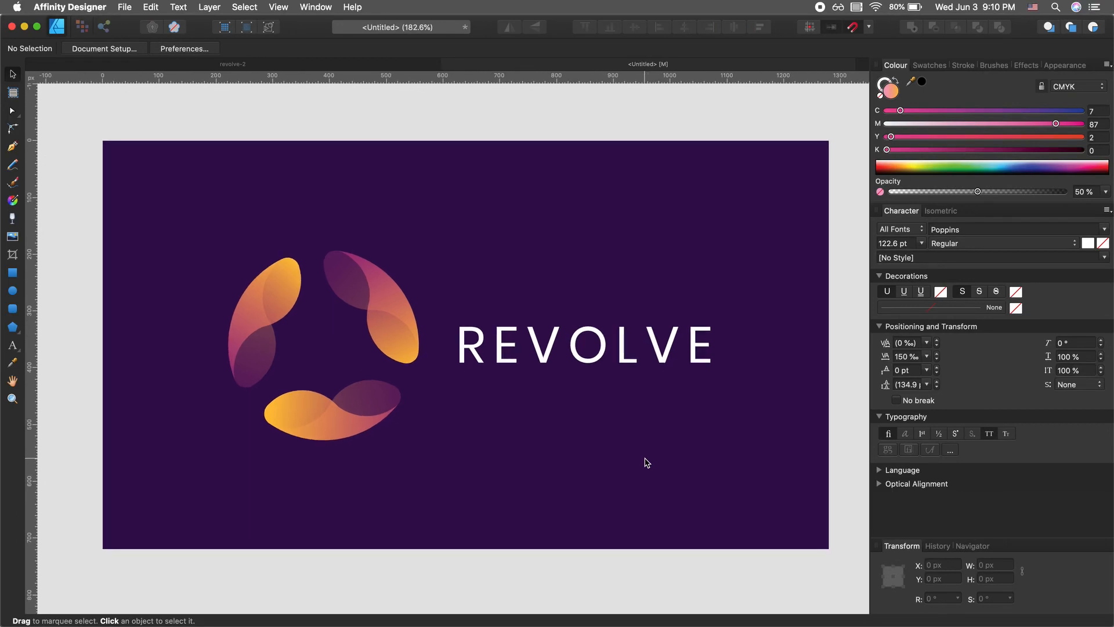
key(f)
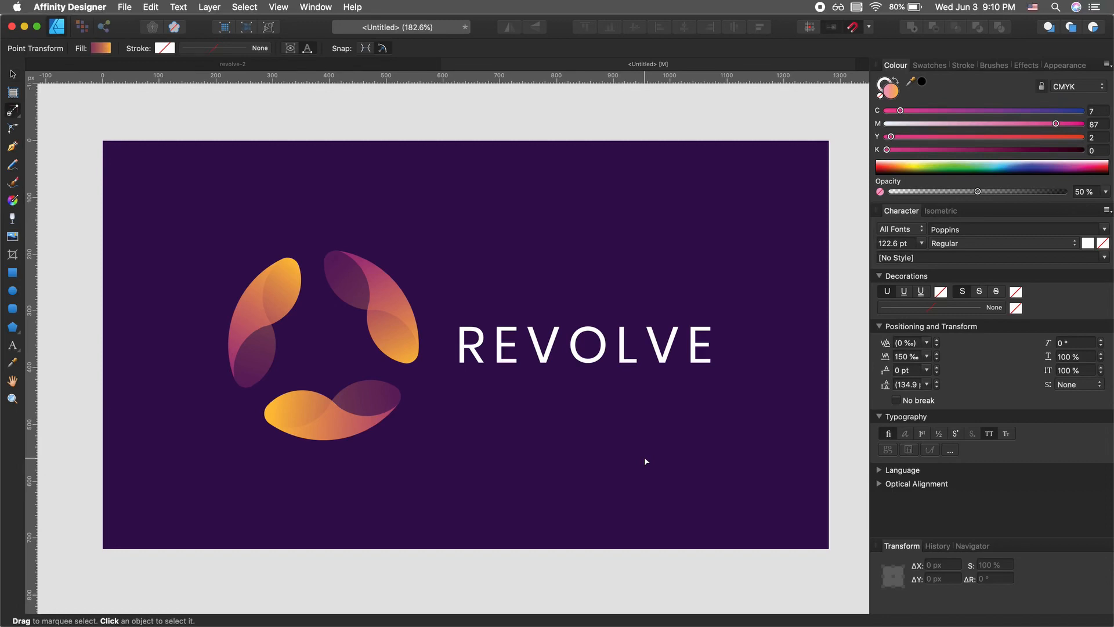
key(v)
key(Tab)
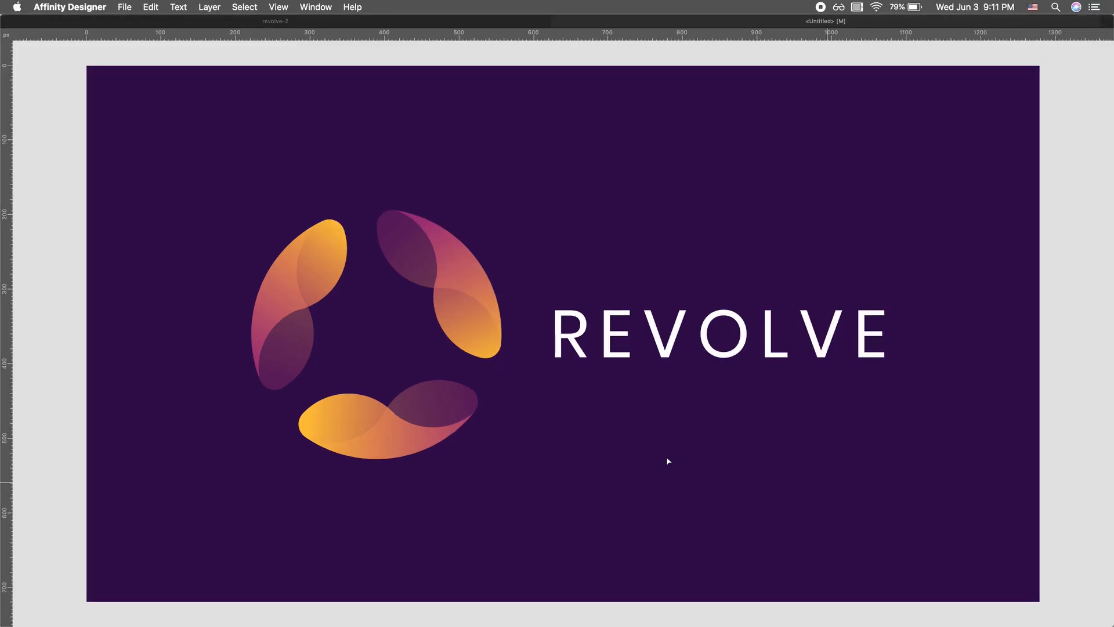